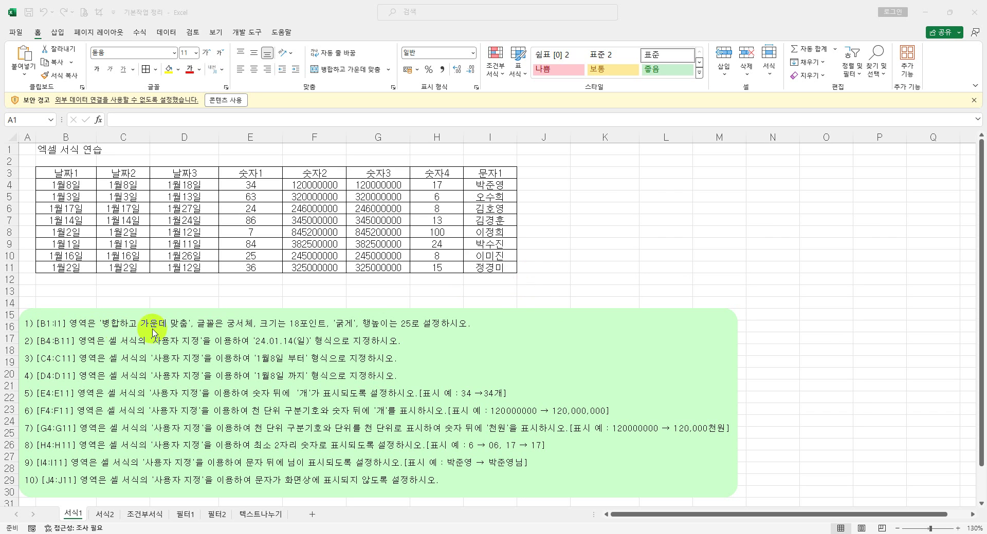
# - Merge and center the title across B1:I1 and set its font to 궁서체
pyautogui.moveTo(78, 150); pyautogui.dragTo(481, 151)
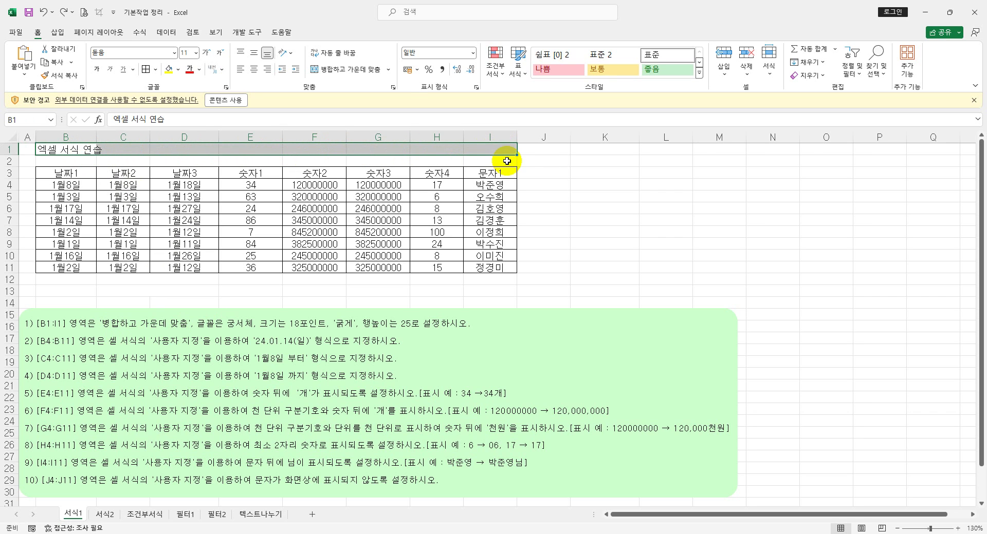
pyautogui.click(355, 72)
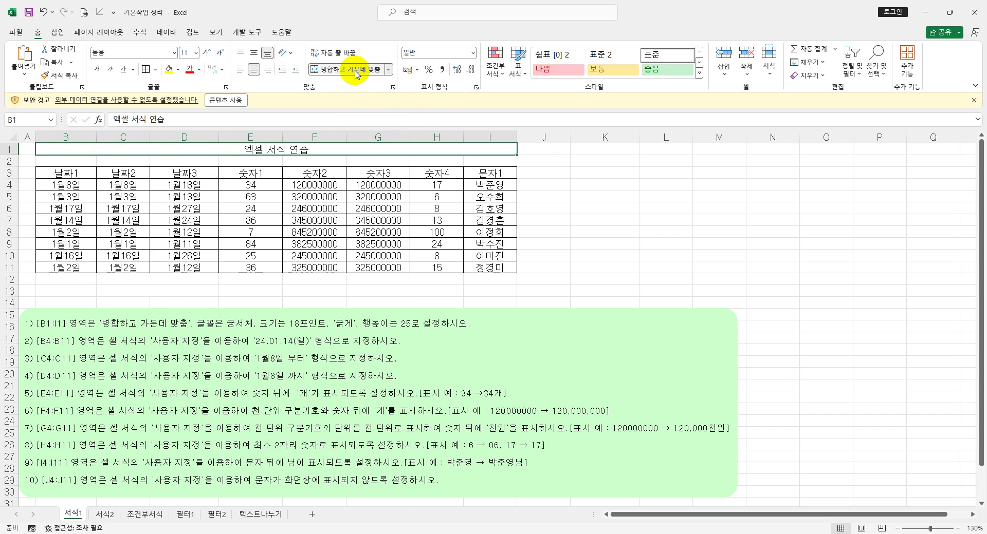
pyautogui.click(127, 53)
pyautogui.write('ㄱ')
pyautogui.write('궁서체')
pyautogui.press('Return')
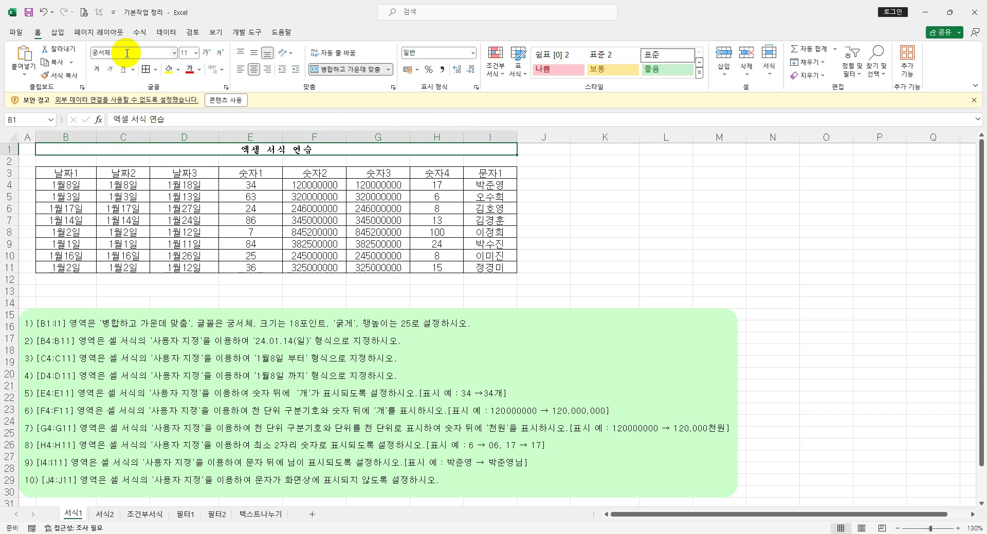
# - Set the merged title's font size to 18 points and make it bold
pyautogui.click(187, 53)
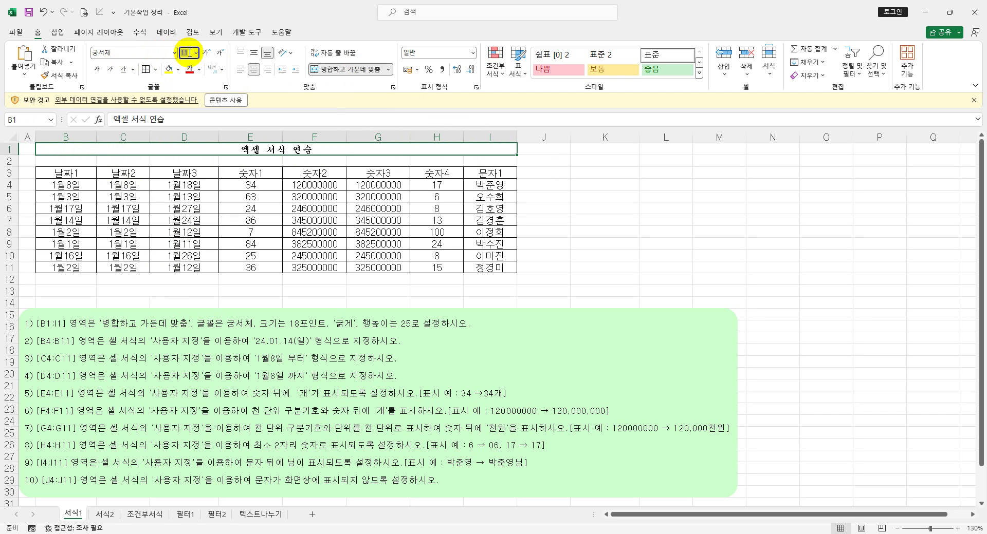
pyautogui.write('18')
pyautogui.press('Return')
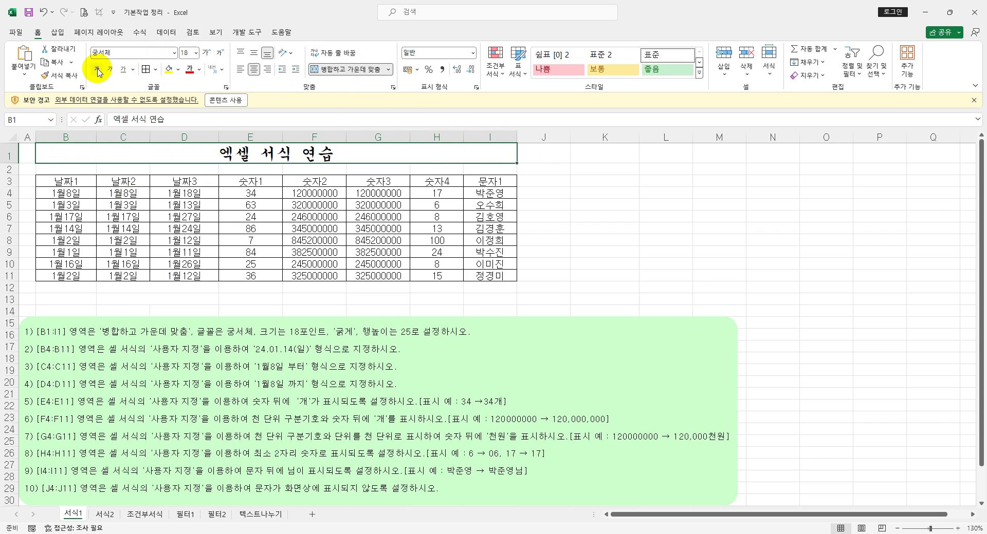
pyautogui.click(97, 71)
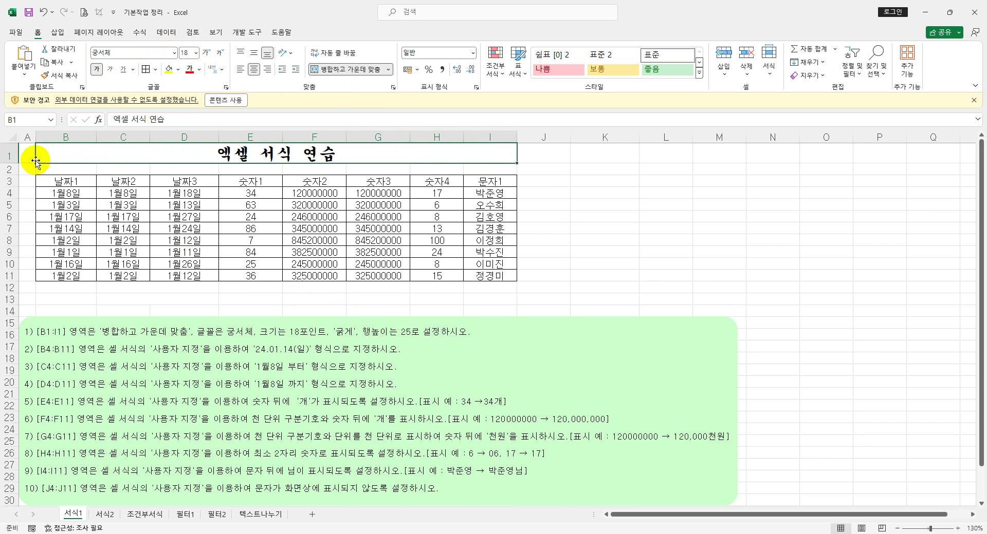
pyautogui.rightClick(7, 154)
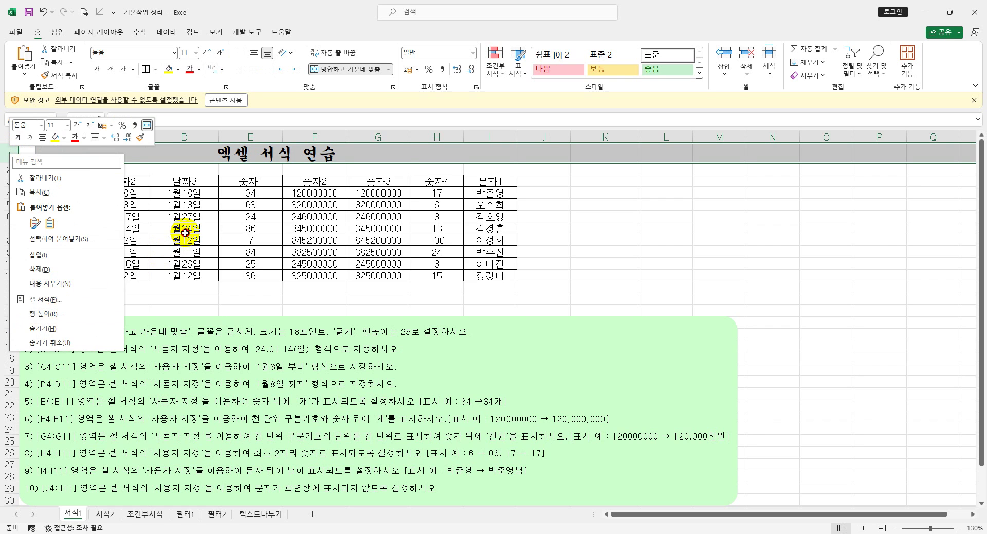
pyautogui.press('Escape')
pyautogui.click(111, 149)
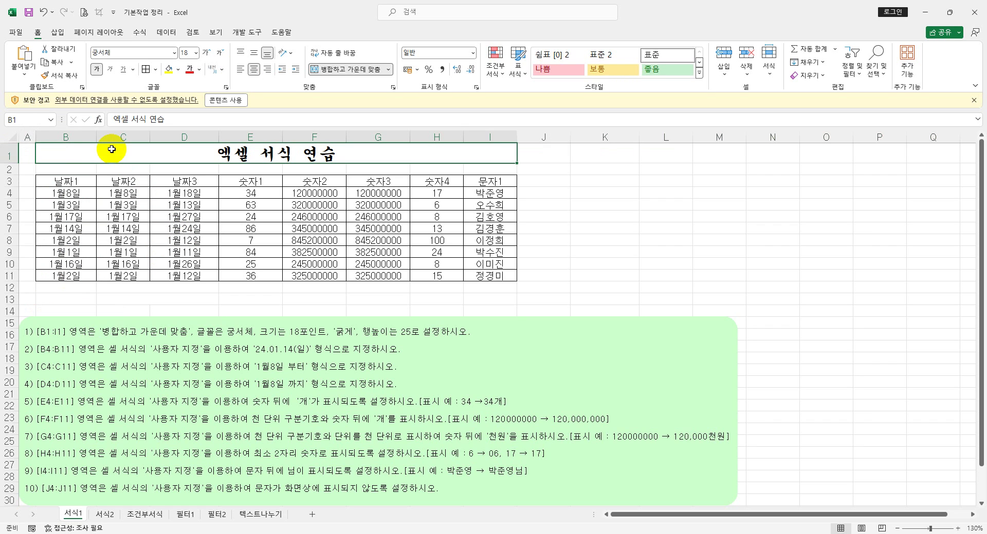
# - Set the height of row 1 to 25
pyautogui.rightClick(10, 155)
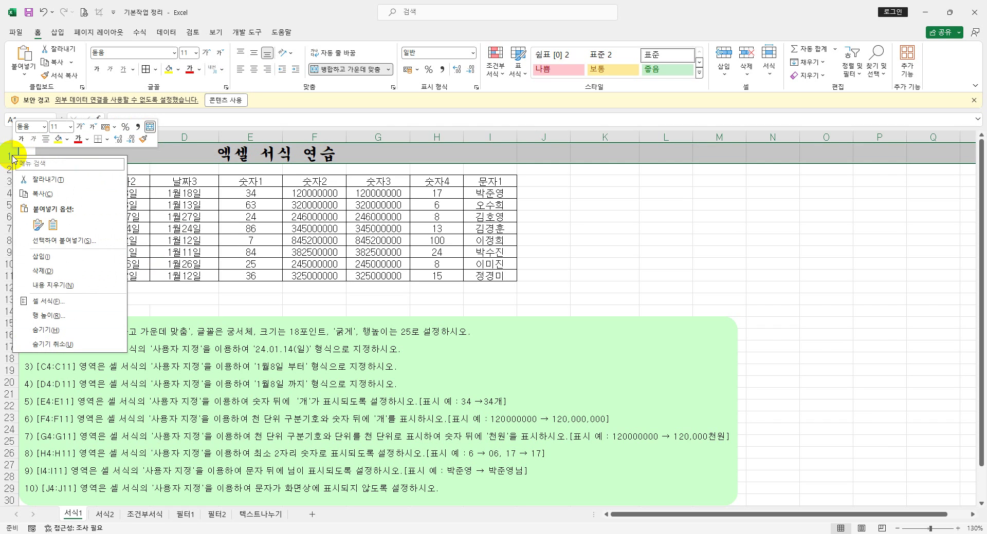
pyautogui.click(59, 315)
pyautogui.write('25')
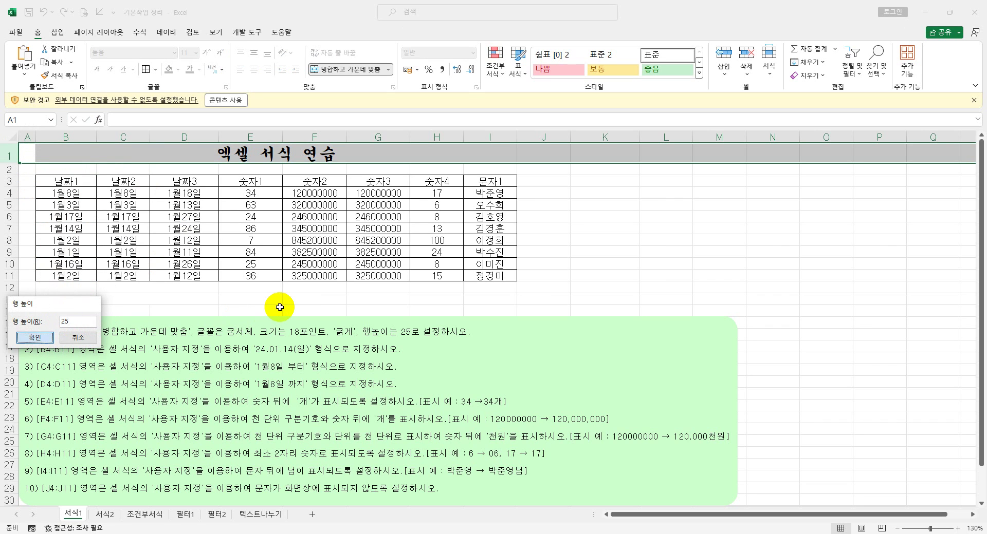
pyautogui.press('Return')
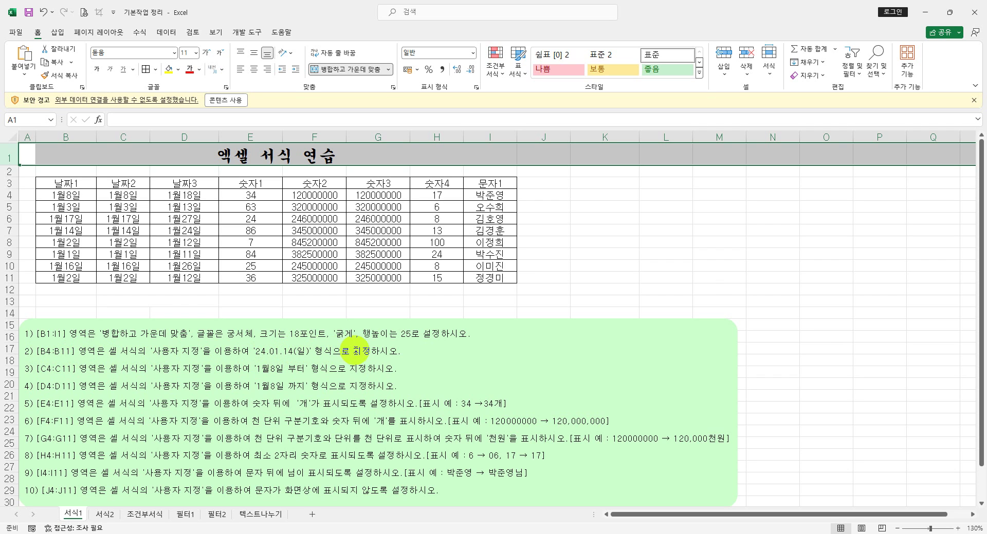
pyautogui.click(285, 291)
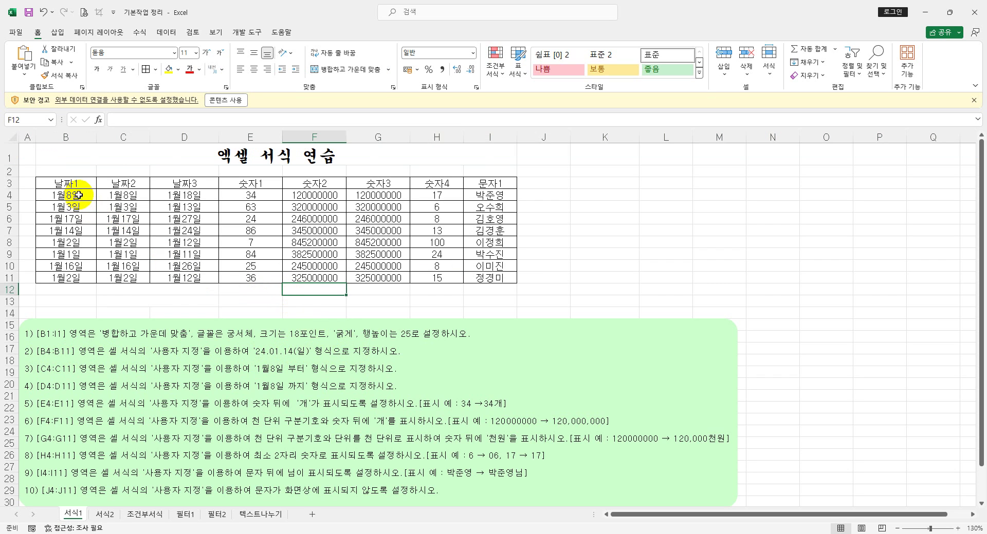
# - Examine the year, month, day and weekday parts of the date format that instruction 2 requires for B4:B11
pyautogui.moveTo(78, 194); pyautogui.dragTo(72, 275)
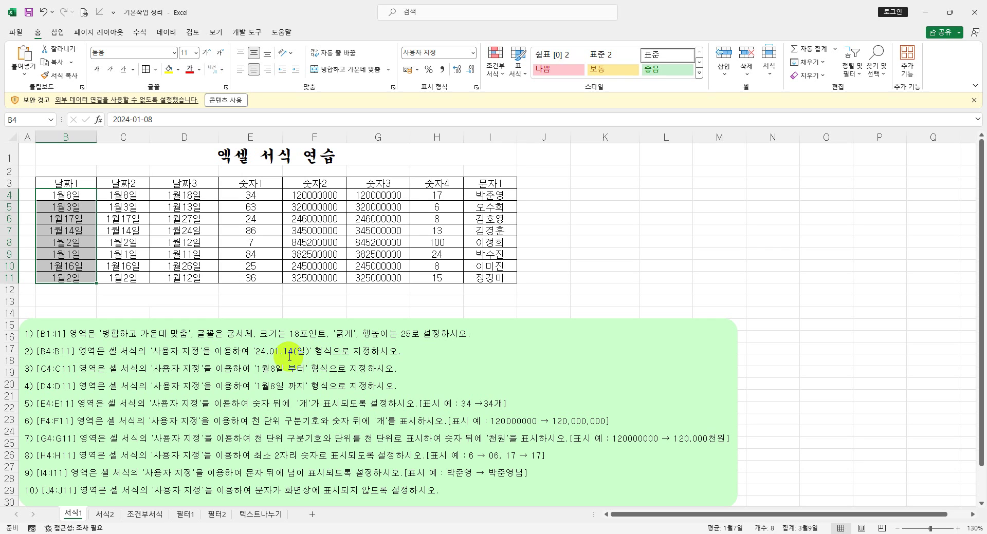
pyautogui.moveTo(264, 352)
pyautogui.mouseDown()
pyautogui.moveTo(253, 354)
pyautogui.moveTo(284, 356)
pyautogui.mouseUp()
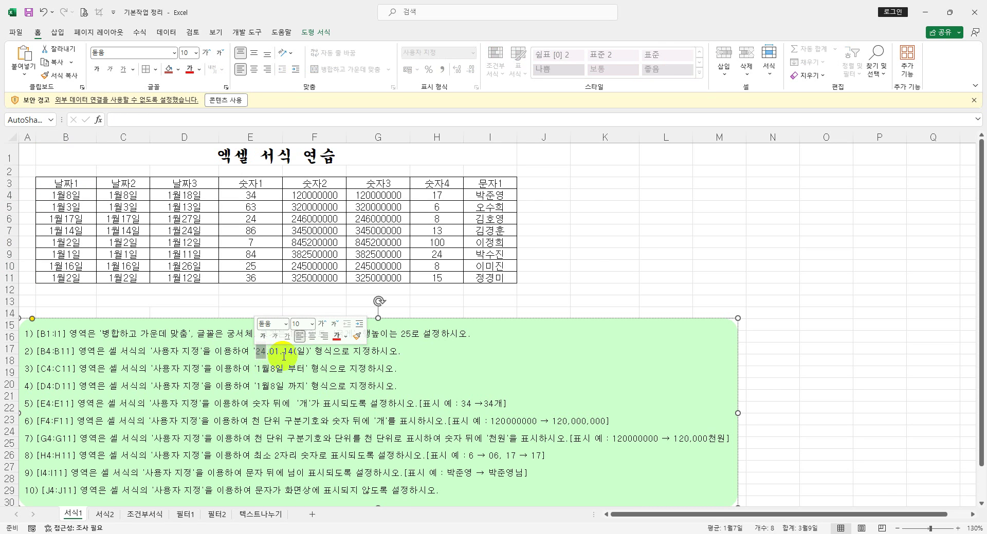
pyautogui.click(283, 353)
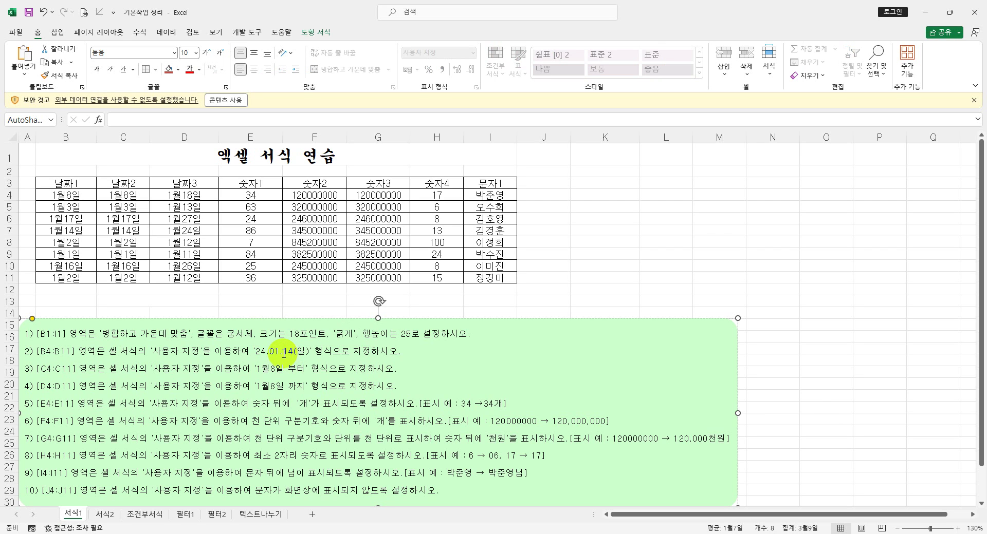
pyautogui.moveTo(284, 354); pyautogui.dragTo(296, 360)
pyautogui.click(297, 368)
pyautogui.click(273, 351)
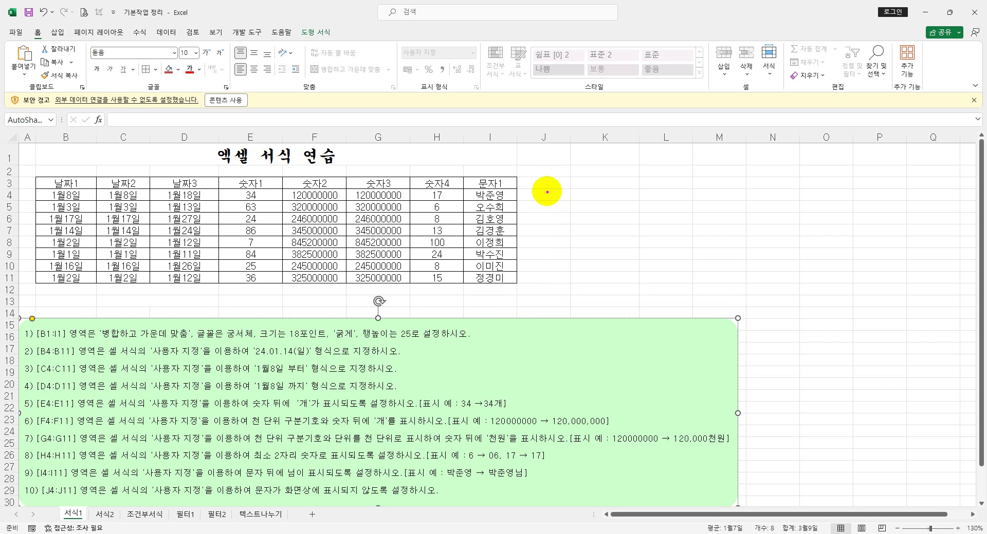
pyautogui.moveTo(547, 191)
pyautogui.mouseDown()
pyautogui.moveTo(547, 202)
pyautogui.moveTo(556, 192)
pyautogui.moveTo(560, 200)
pyautogui.mouseUp()
pyautogui.moveTo(598, 176); pyautogui.dragTo(599, 208)
pyautogui.moveTo(597, 198)
pyautogui.mouseDown()
pyautogui.moveTo(591, 192)
pyautogui.moveTo(595, 210)
pyautogui.mouseUp()
pyautogui.moveTo(542, 251)
pyautogui.mouseDown()
pyautogui.moveTo(557, 238)
pyautogui.moveTo(588, 251)
pyautogui.mouseUp()
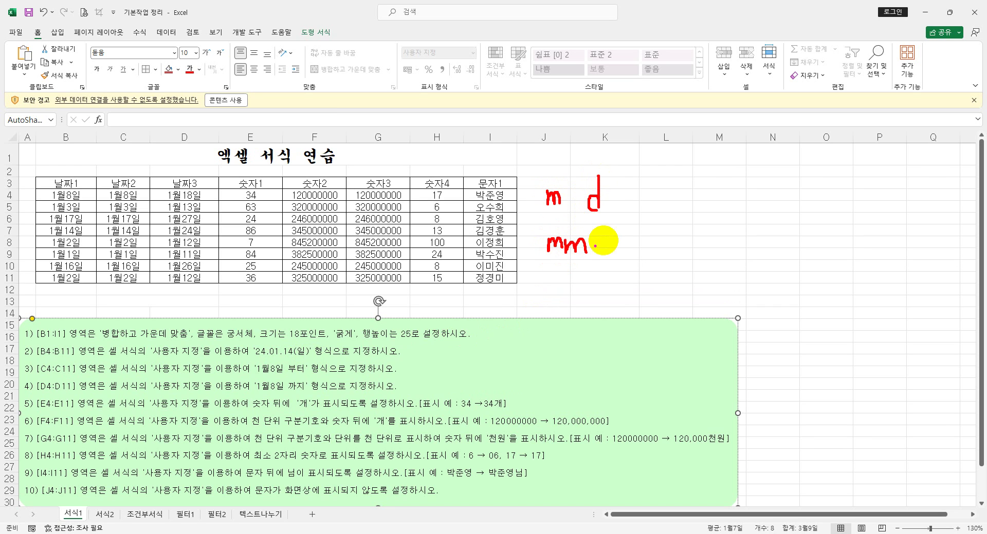
pyautogui.moveTo(621, 224)
pyautogui.mouseDown()
pyautogui.moveTo(623, 249)
pyautogui.moveTo(617, 243)
pyautogui.moveTo(636, 246)
pyautogui.moveTo(623, 236)
pyautogui.moveTo(634, 246)
pyautogui.mouseUp()
pyautogui.click(596, 250)
pyautogui.moveTo(567, 249); pyautogui.dragTo(580, 251)
pyautogui.moveTo(586, 209); pyautogui.dragTo(574, 234)
pyautogui.moveTo(569, 219); pyautogui.dragTo(594, 230)
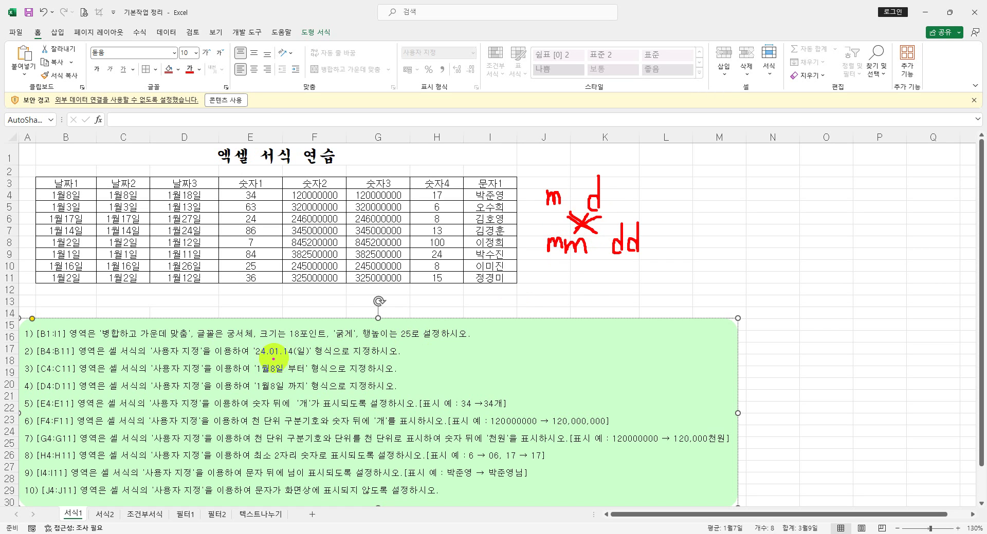
pyautogui.moveTo(278, 358)
pyautogui.mouseDown()
pyautogui.moveTo(264, 350)
pyautogui.moveTo(277, 341)
pyautogui.moveTo(278, 361)
pyautogui.mouseUp()
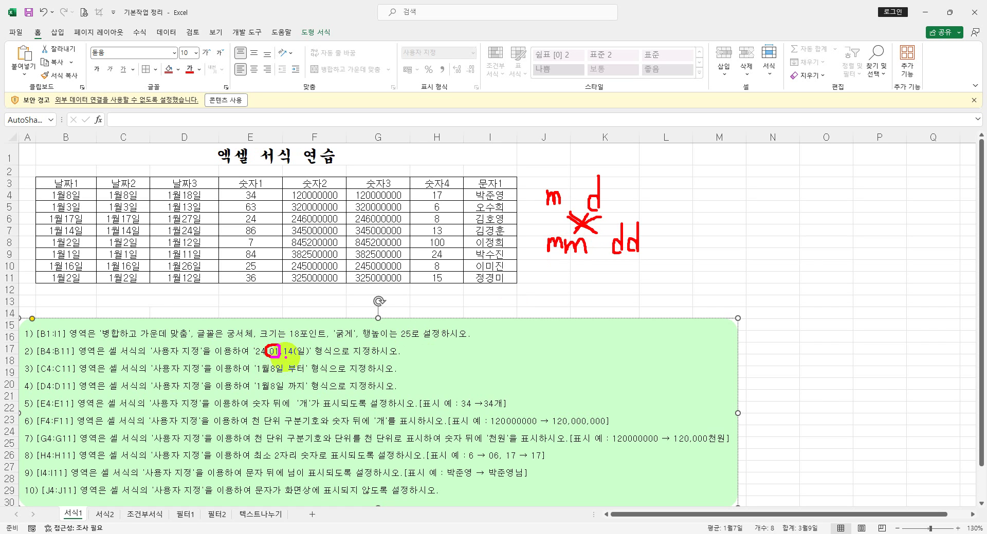
pyautogui.press('Escape')
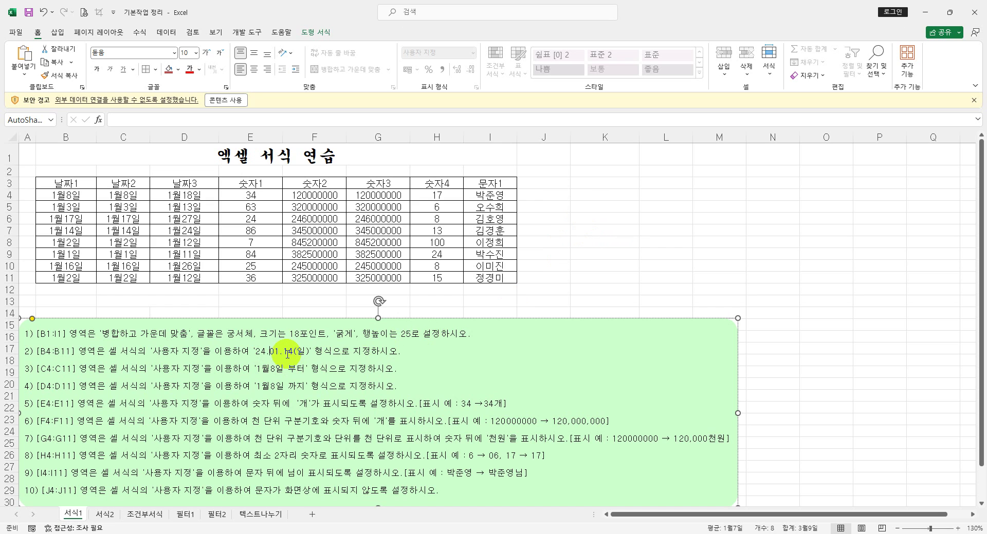
# - Apply the custom number format yy.mm.dd(aaa) to the 날짜1 dates in B4:B11
pyautogui.click(81, 207)
pyautogui.moveTo(82, 191); pyautogui.dragTo(82, 278)
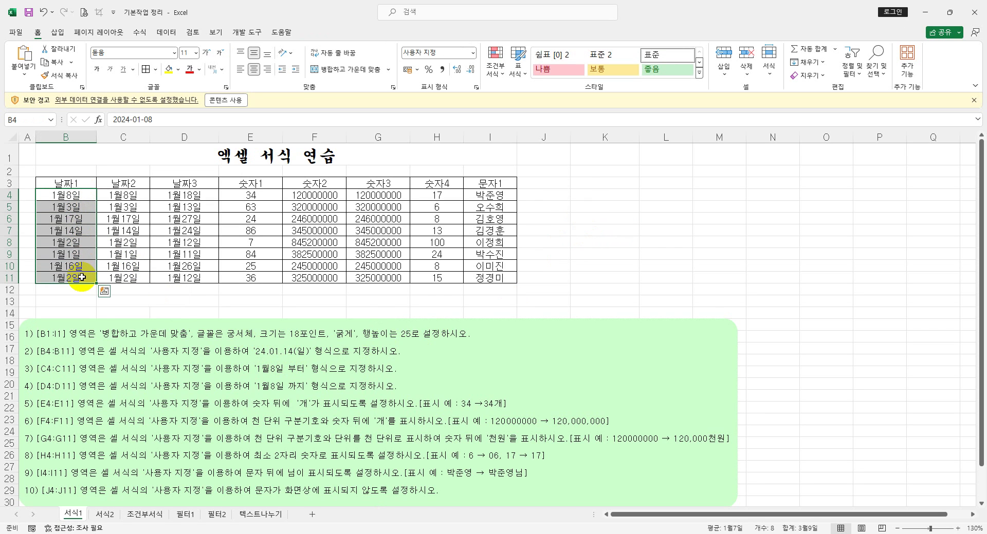
pyautogui.rightClick(82, 278)
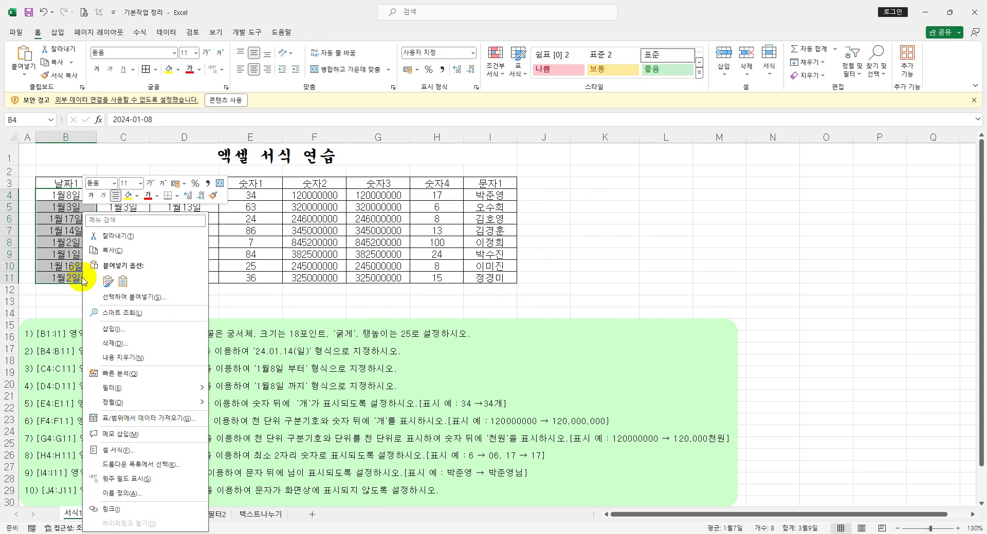
pyautogui.click(122, 451)
pyautogui.moveTo(177, 255); pyautogui.dragTo(715, 160)
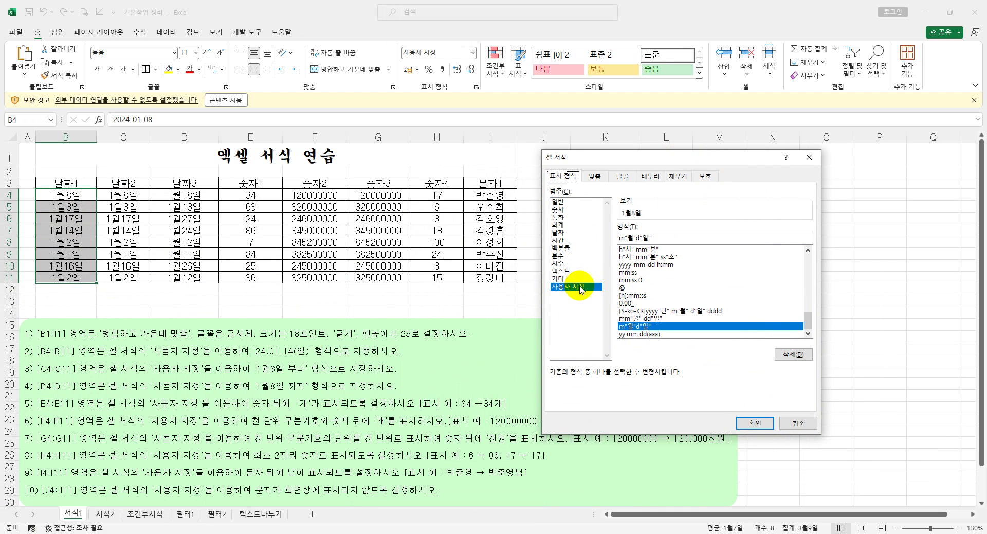
pyautogui.moveTo(651, 238); pyautogui.dragTo(609, 239)
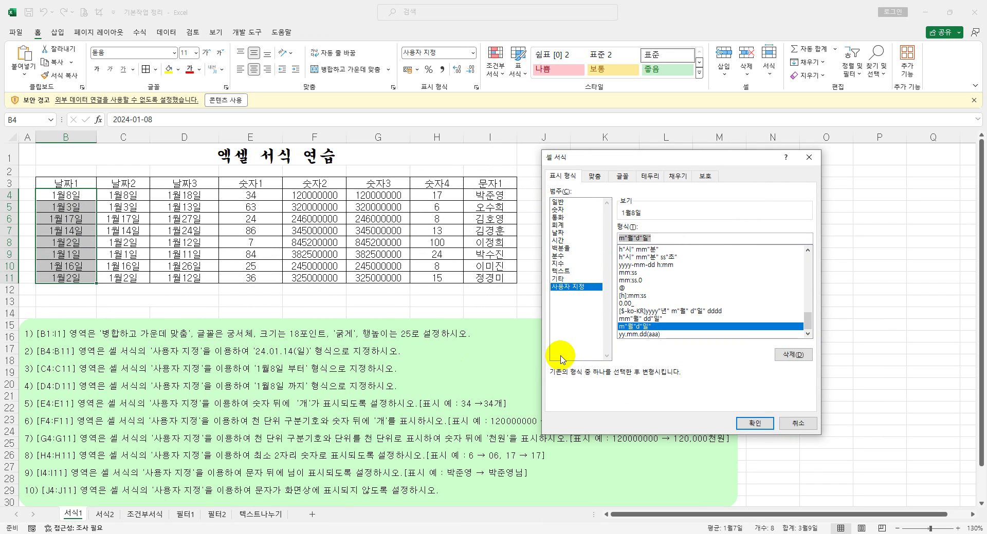
pyautogui.press('BackSpace')
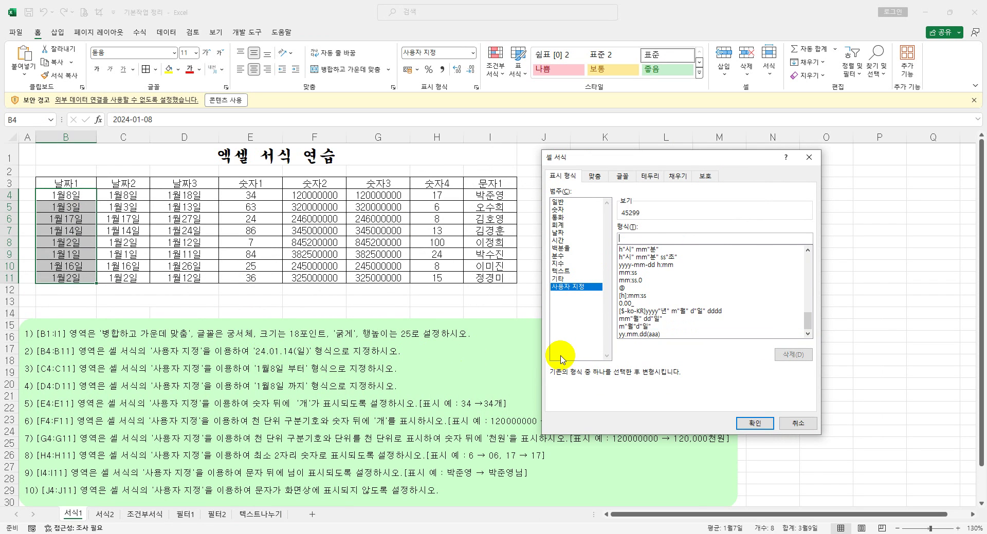
pyautogui.write('yy.m')
pyautogui.write('mm')
pyautogui.write('.dd')
pyautogui.write('(aaa')
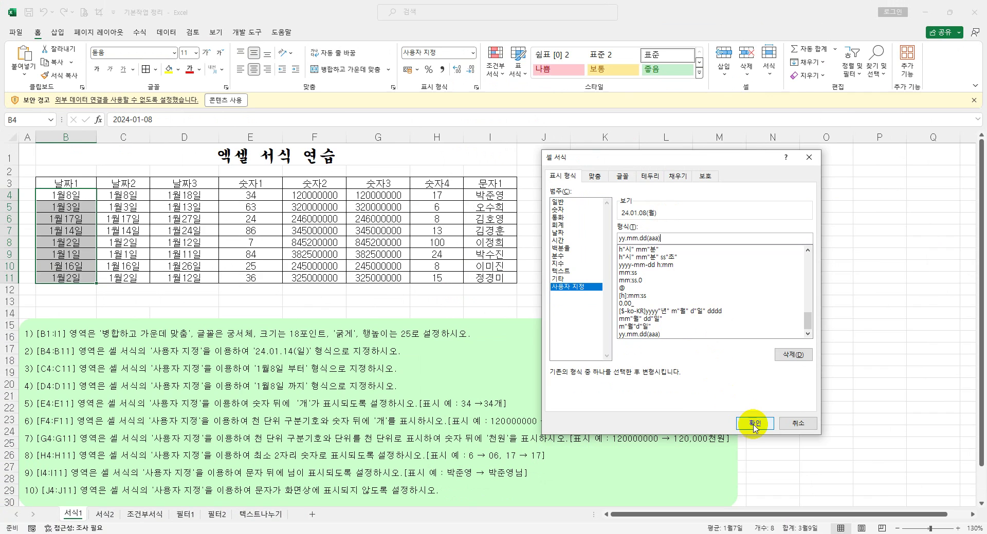
pyautogui.click(755, 424)
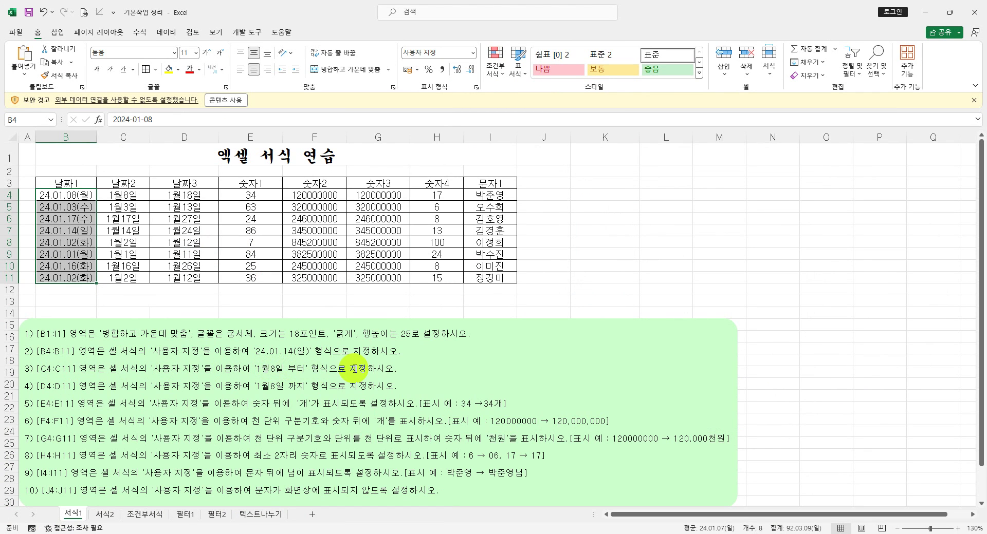
# - Compare the stored contents of the 날짜2 cells in C4:C11 with those of the 날짜3 cells in D4:D11
pyautogui.click(193, 277)
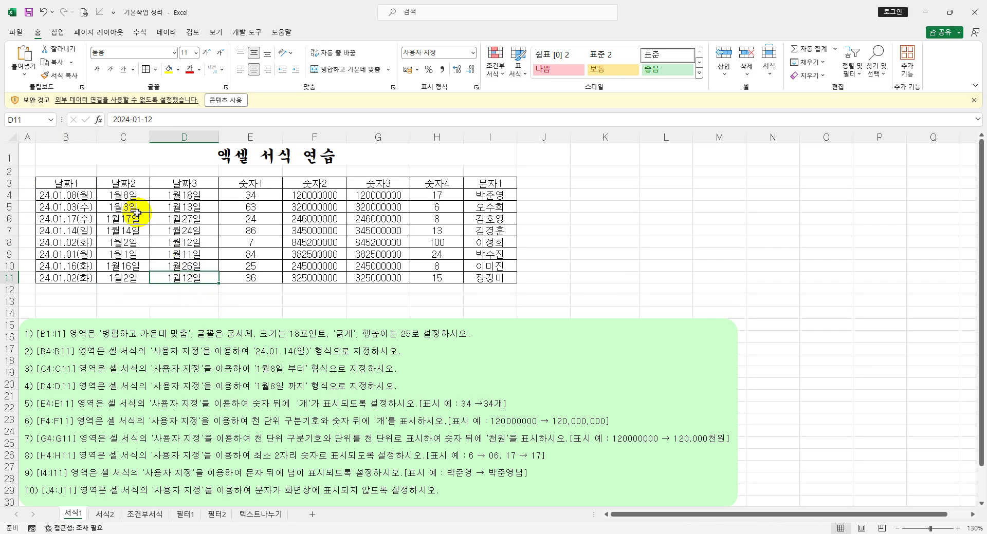
pyautogui.click(129, 195)
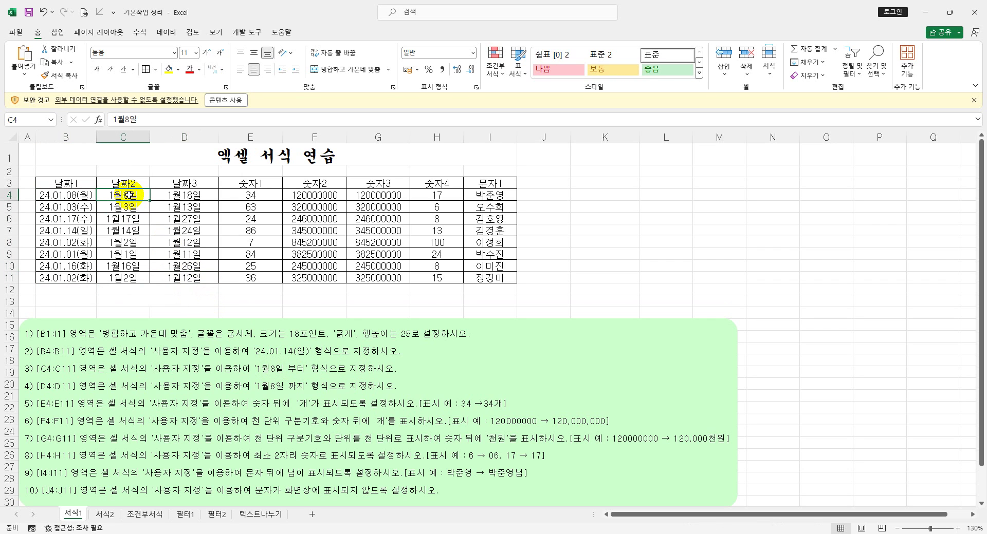
pyautogui.click(190, 196)
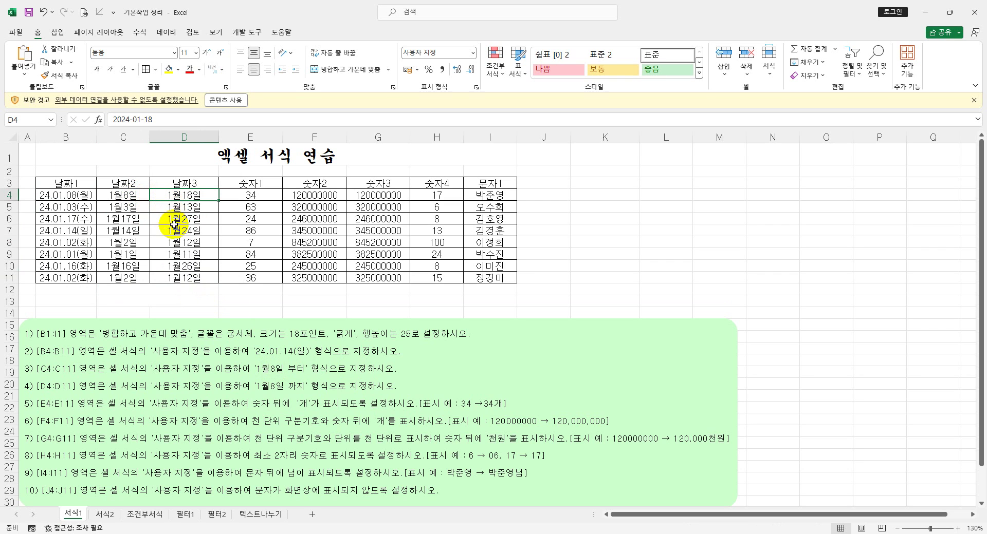
pyautogui.click(136, 195)
pyautogui.moveTo(137, 194); pyautogui.dragTo(137, 275)
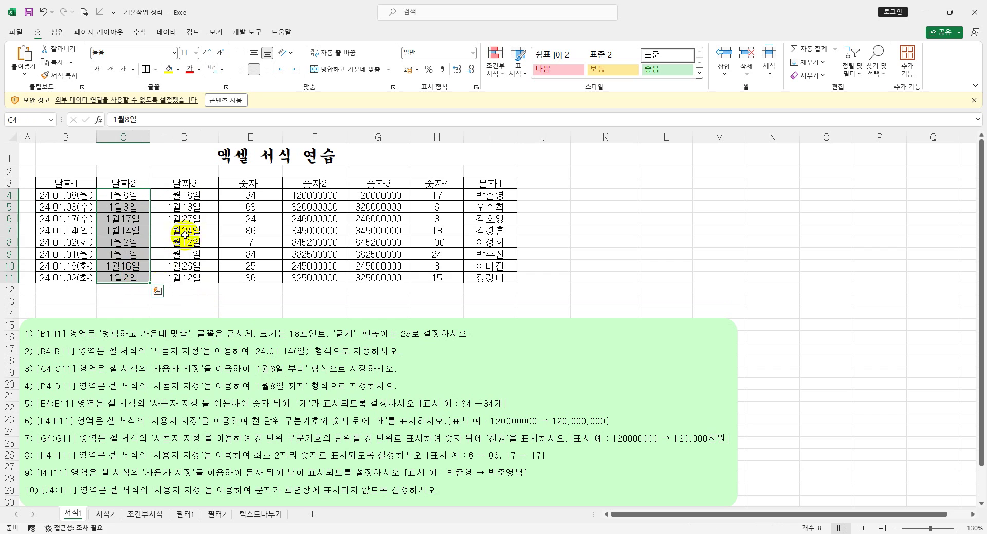
pyautogui.moveTo(193, 195); pyautogui.dragTo(194, 274)
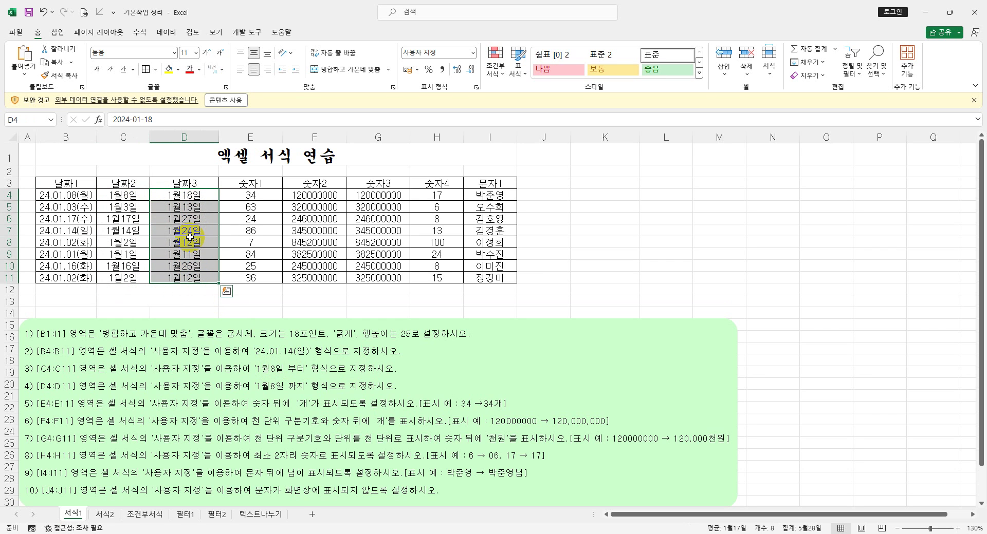
pyautogui.click(129, 194)
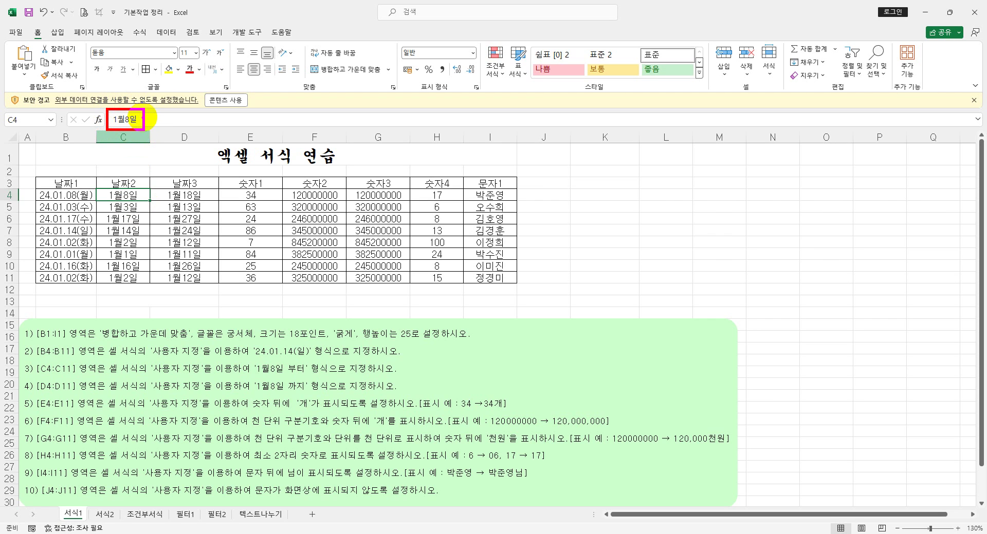
pyautogui.click(191, 195)
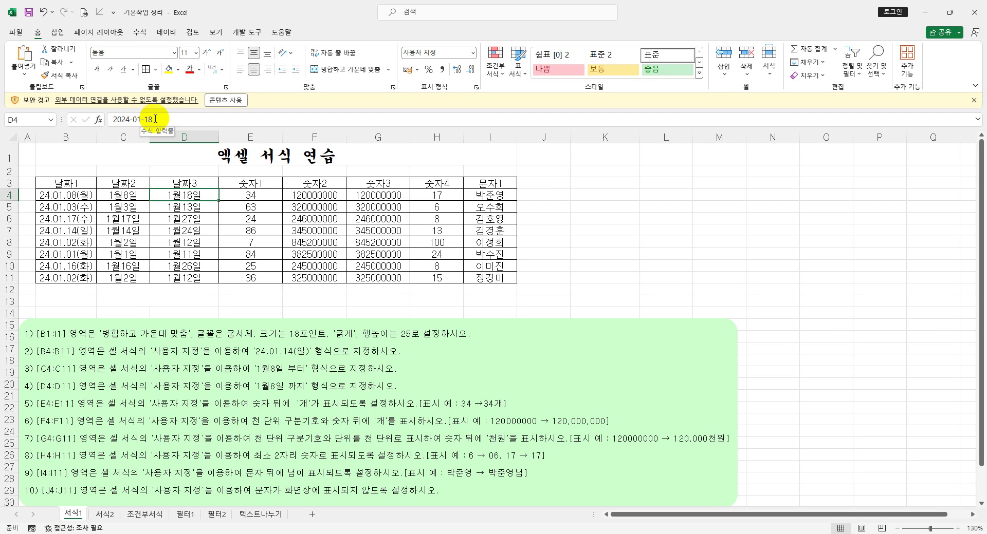
pyautogui.moveTo(155, 119); pyautogui.dragTo(112, 119)
pyautogui.click(181, 120)
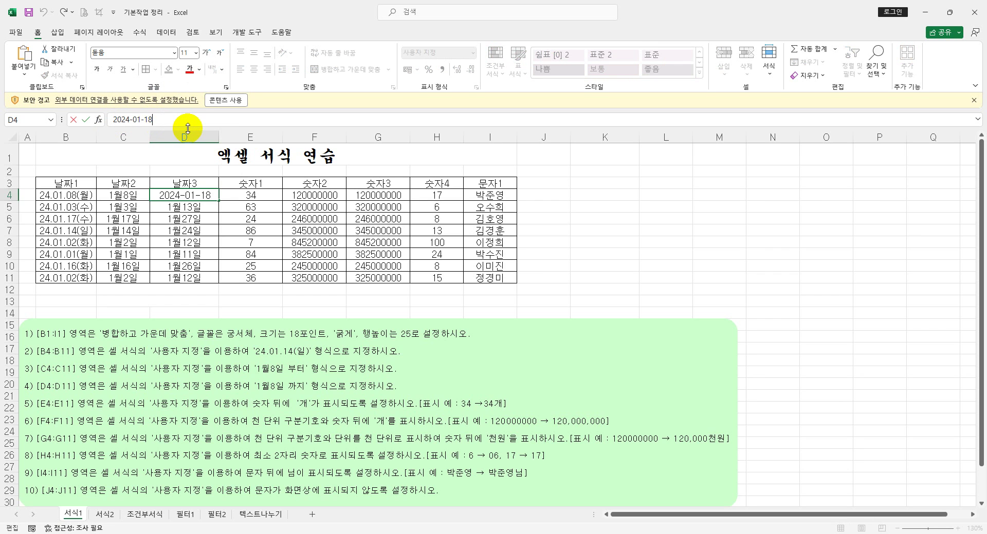
pyautogui.press('Escape')
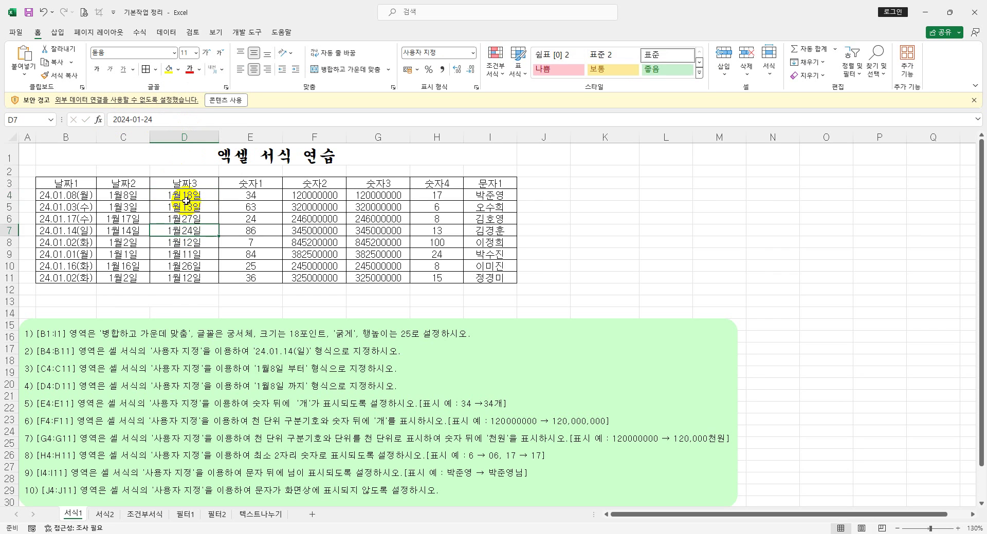
pyautogui.click(133, 195)
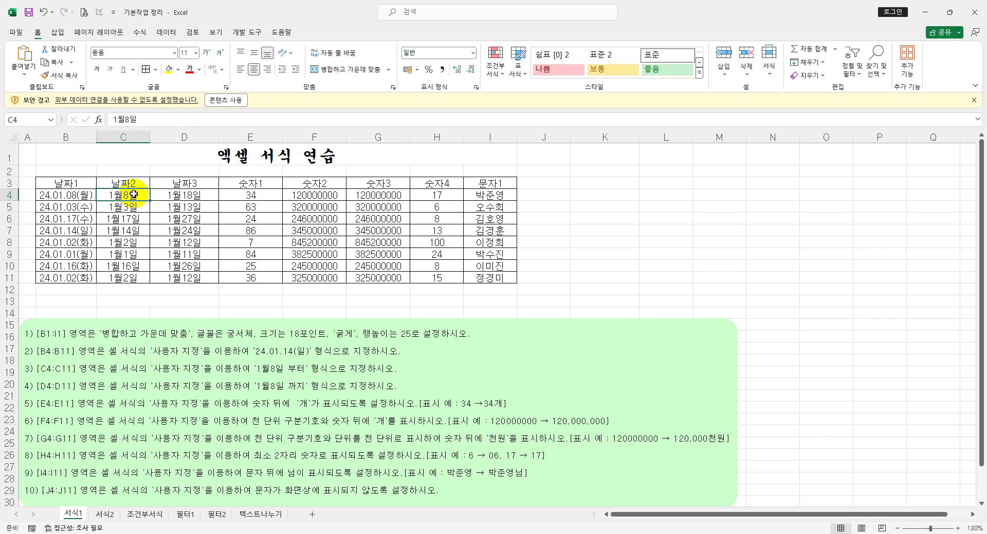
pyautogui.click(181, 196)
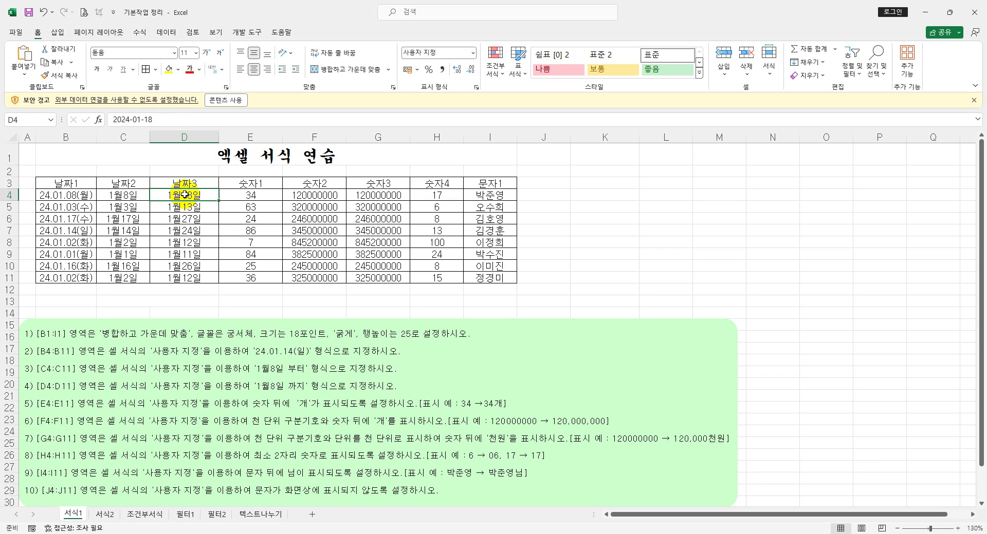
# - Apply the custom number format @" 부터" to the 날짜2 cells C4:C11 and auto-fit column C's width
pyautogui.moveTo(128, 198); pyautogui.dragTo(131, 280)
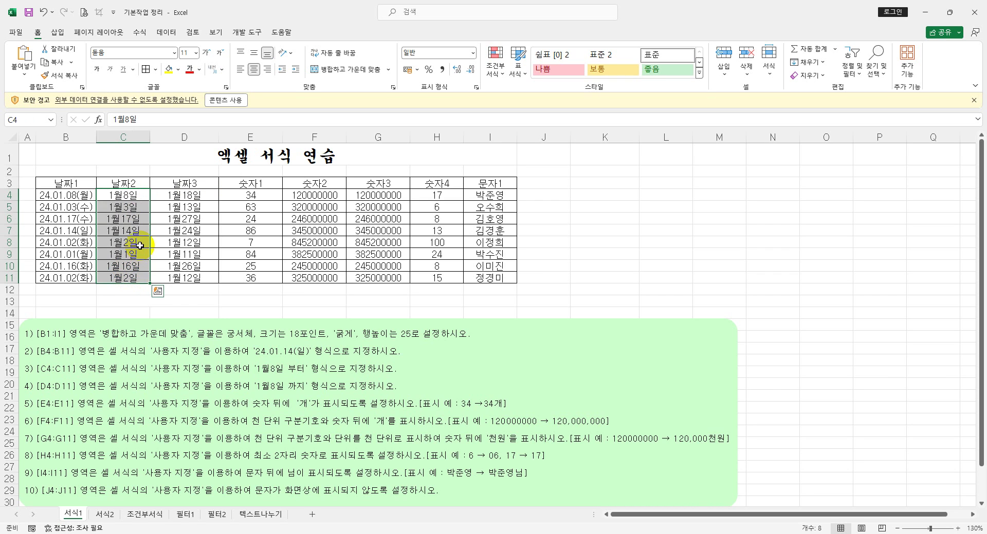
pyautogui.rightClick(132, 229)
pyautogui.click(178, 451)
pyautogui.moveTo(214, 257); pyautogui.dragTo(521, 130)
pyautogui.click(372, 258)
pyautogui.click(445, 208)
pyautogui.moveTo(445, 208); pyautogui.dragTo(397, 214)
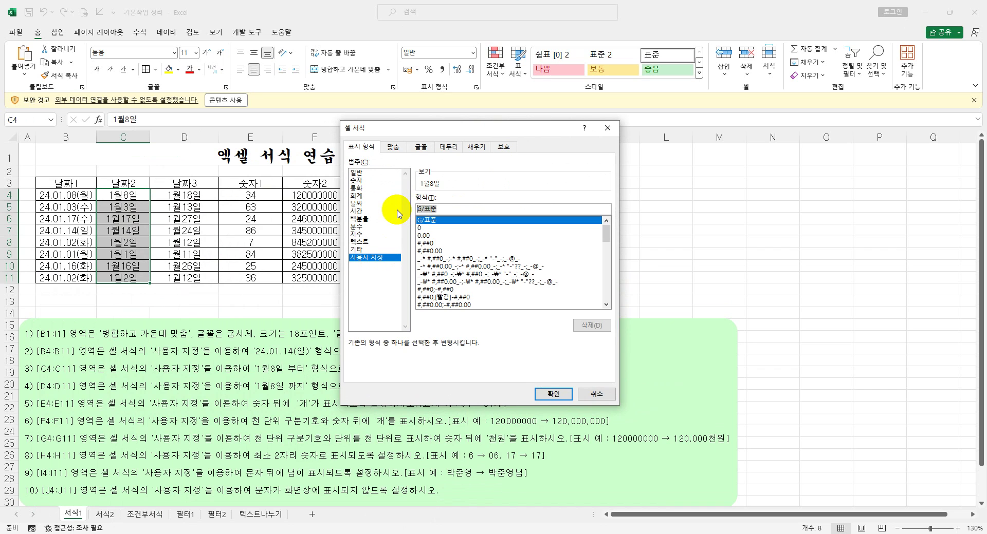
pyautogui.write('@')
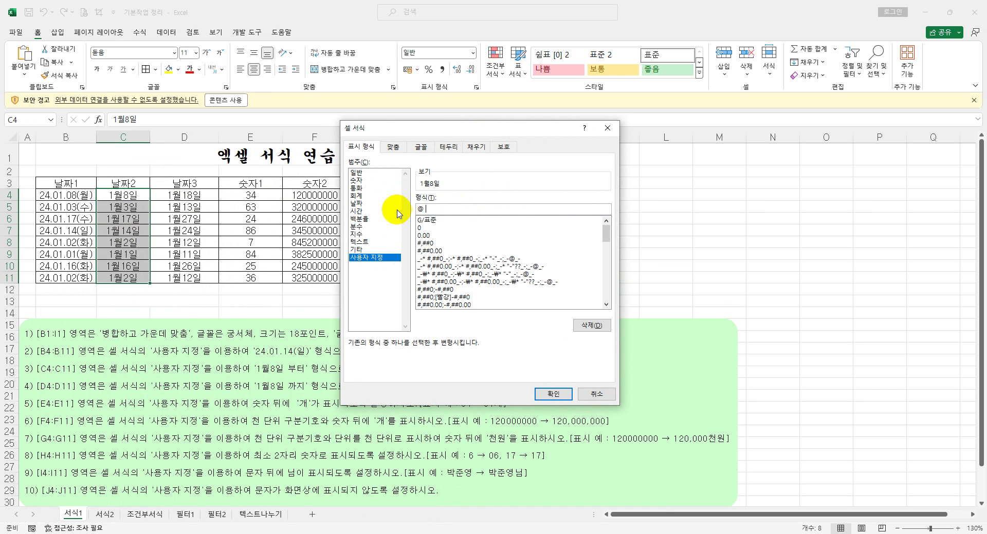
pyautogui.write(' qn')
pyautogui.write('부터')
pyautogui.click(423, 209)
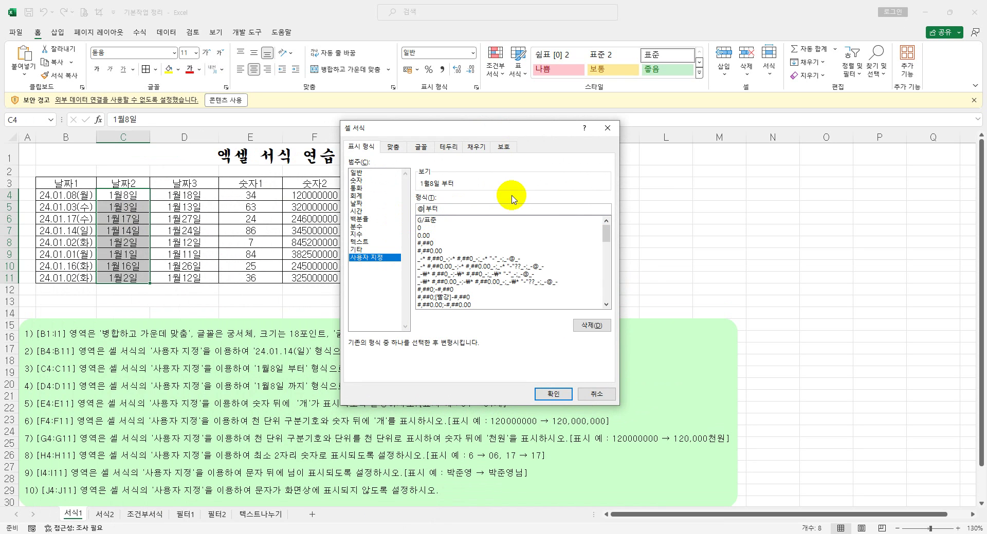
pyautogui.write('"')
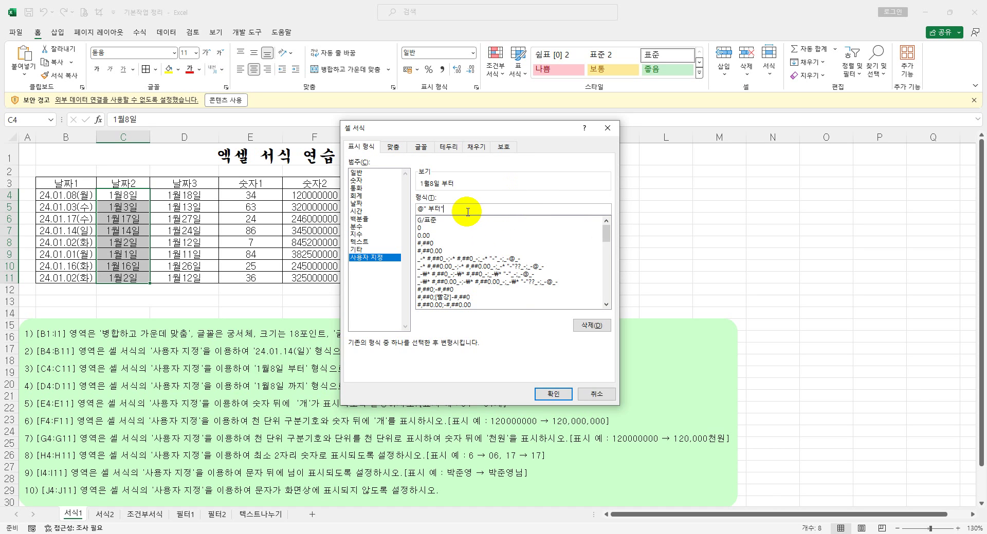
pyautogui.click(550, 394)
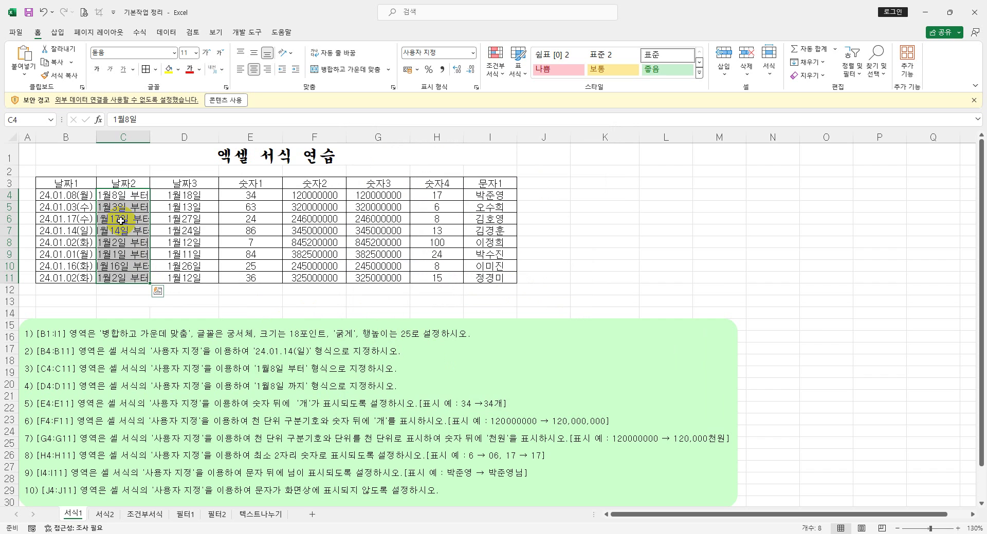
pyautogui.doubleClick(150, 137)
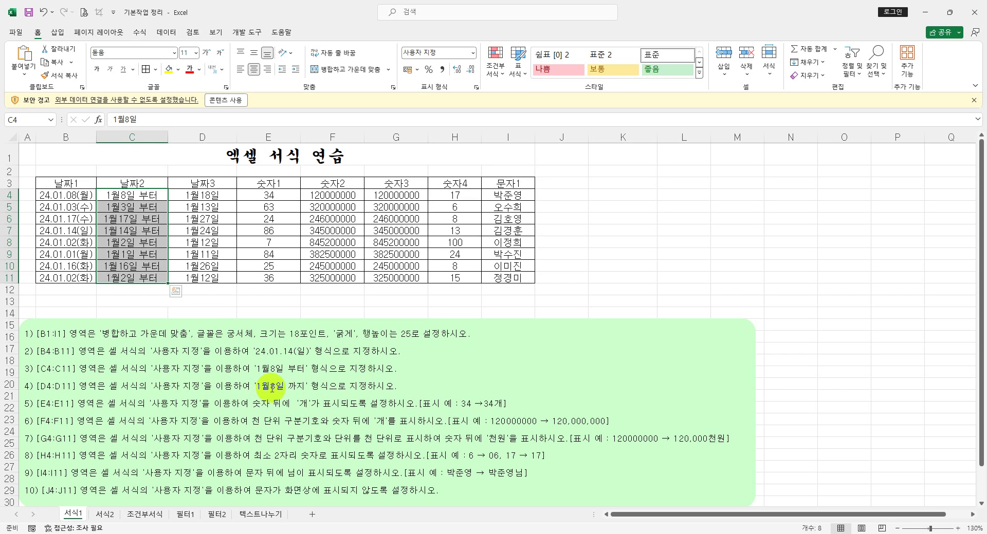
# - Apply the custom number format m"월"d"일 까지" to the 날짜3 dates in D4:D11
pyautogui.click(219, 243)
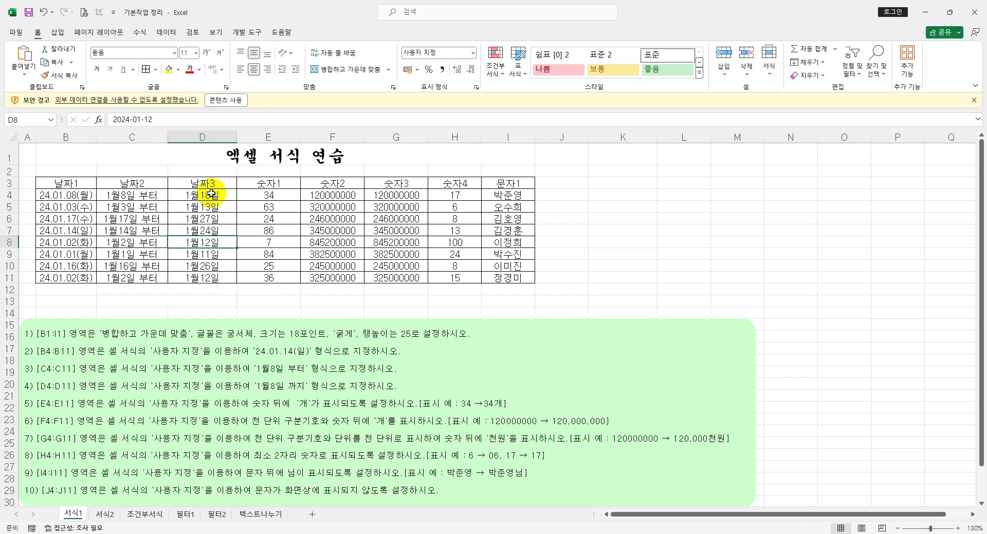
pyautogui.moveTo(211, 194); pyautogui.dragTo(216, 276)
pyautogui.rightClick(216, 276)
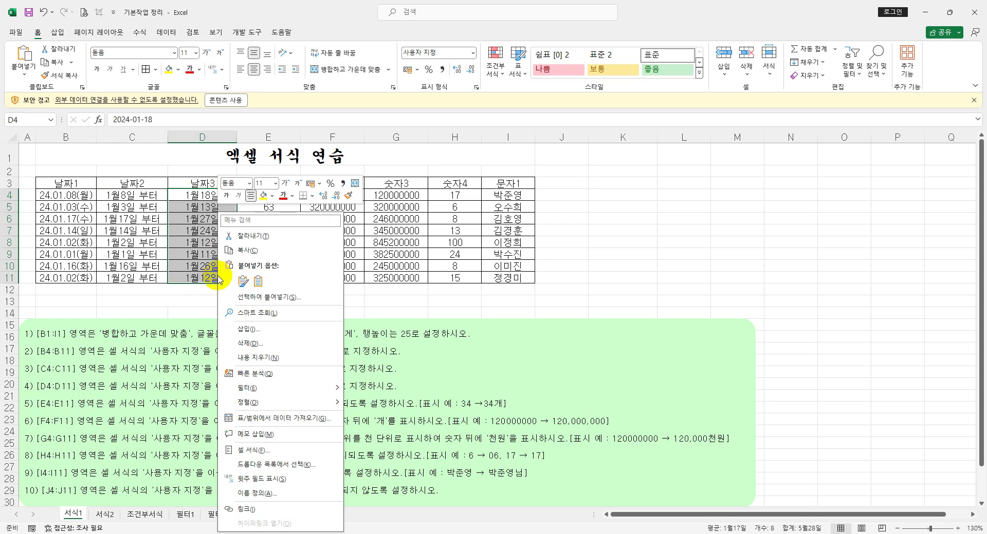
pyautogui.click(280, 447)
pyautogui.moveTo(314, 255); pyautogui.dragTo(630, 130)
pyautogui.click(565, 214)
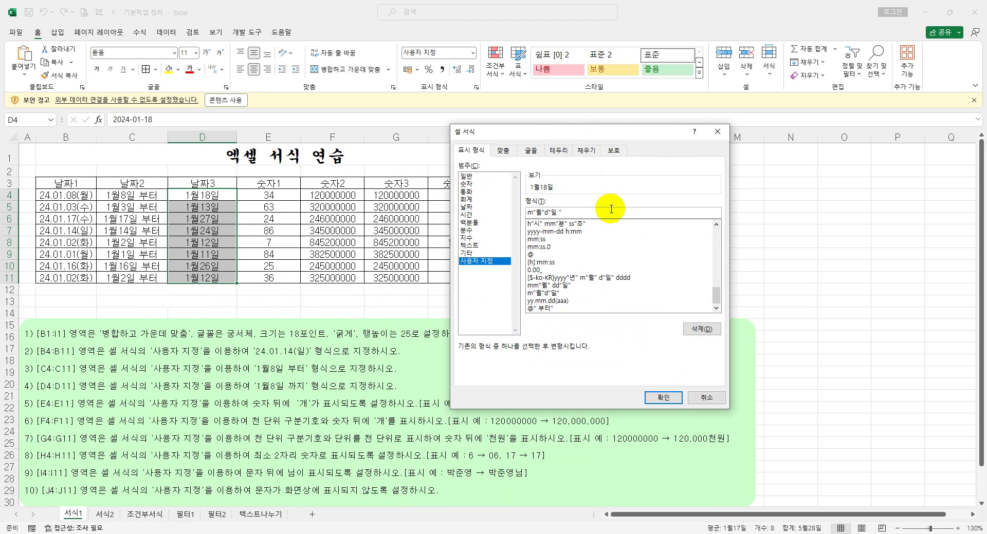
pyautogui.write('까지')
pyautogui.click(660, 398)
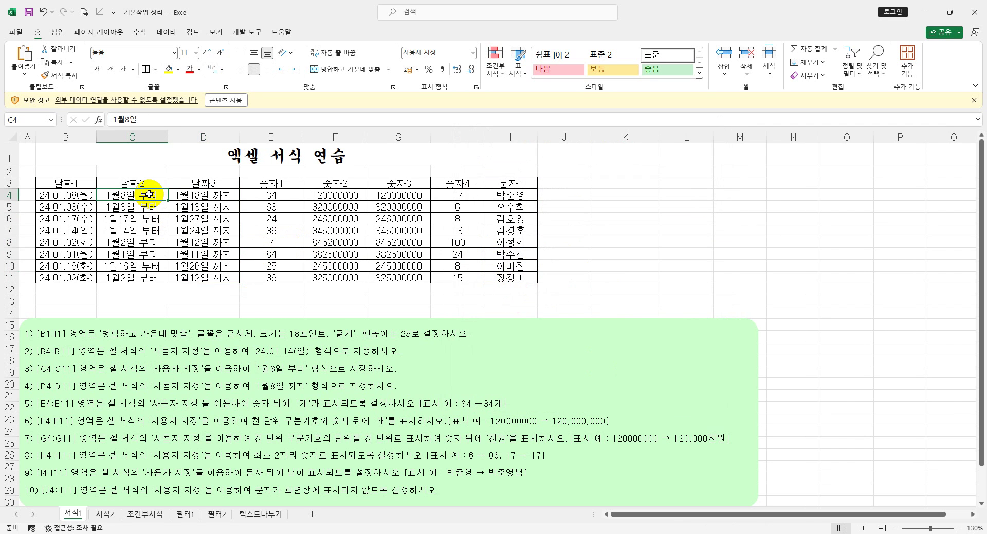
pyautogui.click(198, 200)
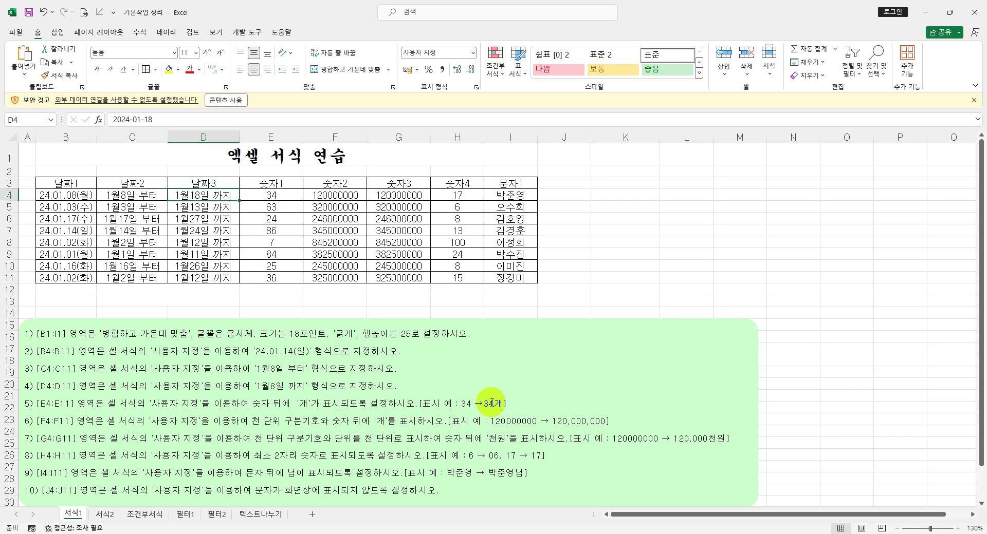
# - Apply the custom number format 0"개" to the 숫자1 values in E4:E11
pyautogui.click(434, 289)
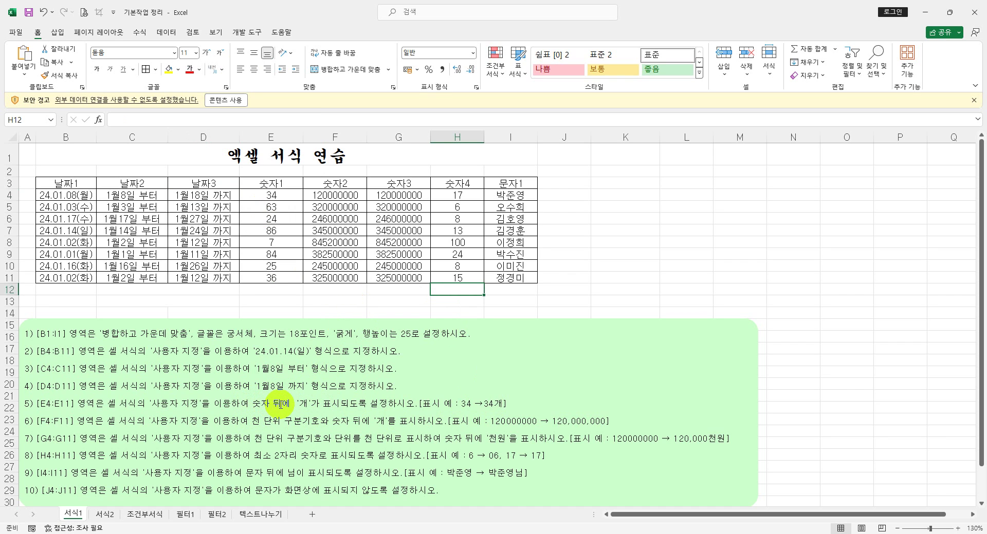
pyautogui.click(332, 297)
pyautogui.moveTo(284, 195); pyautogui.dragTo(275, 279)
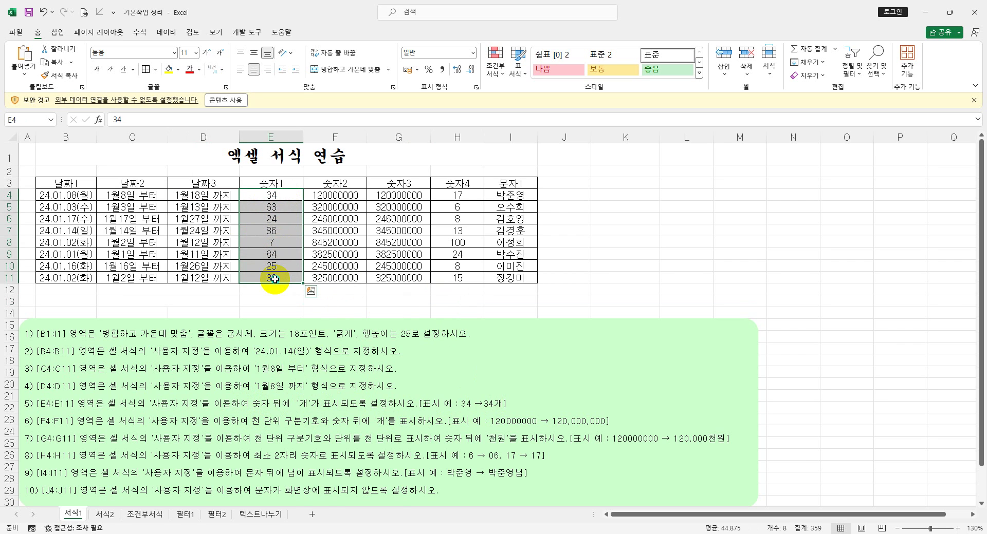
pyautogui.rightClick(275, 279)
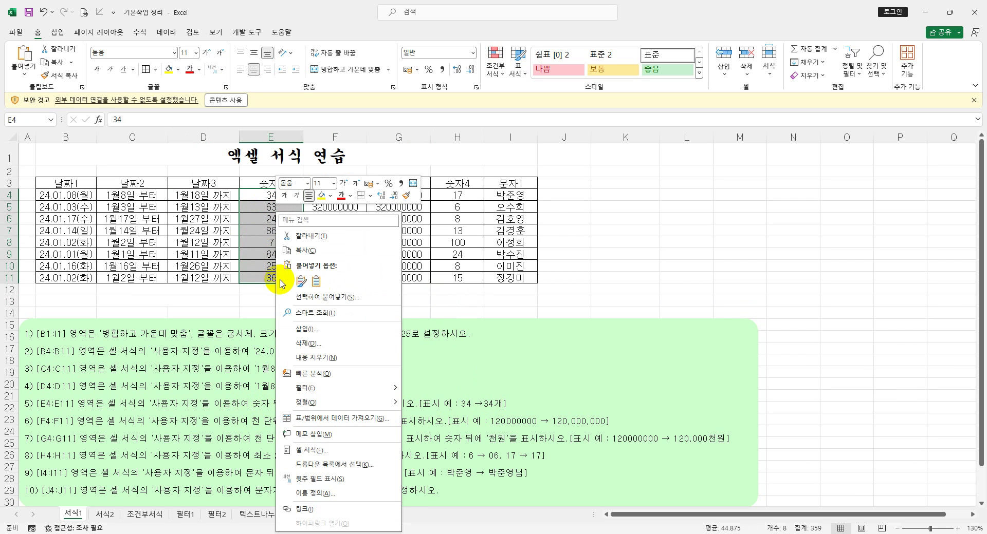
pyautogui.click(340, 450)
pyautogui.moveTo(334, 253); pyautogui.dragTo(560, 139)
pyautogui.click(454, 271)
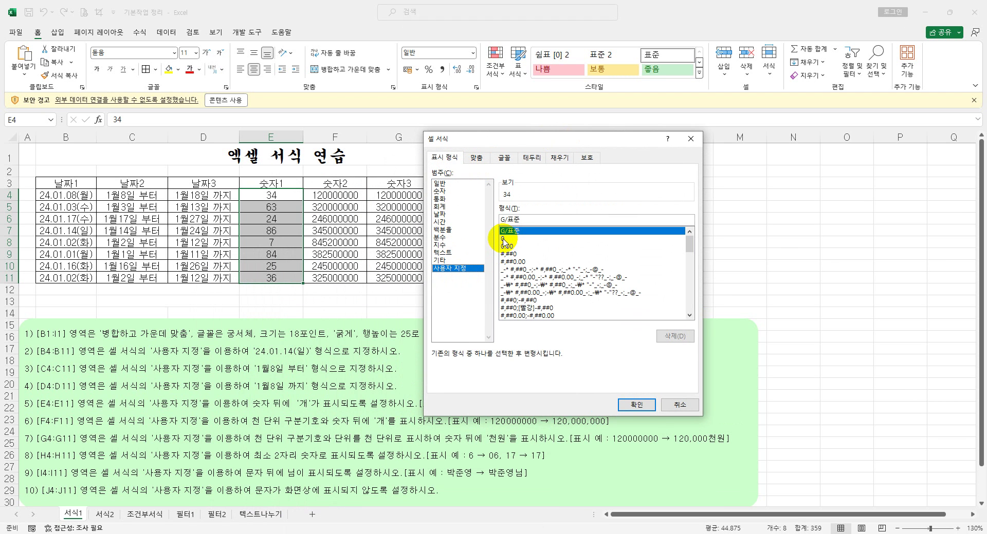
pyautogui.click(503, 239)
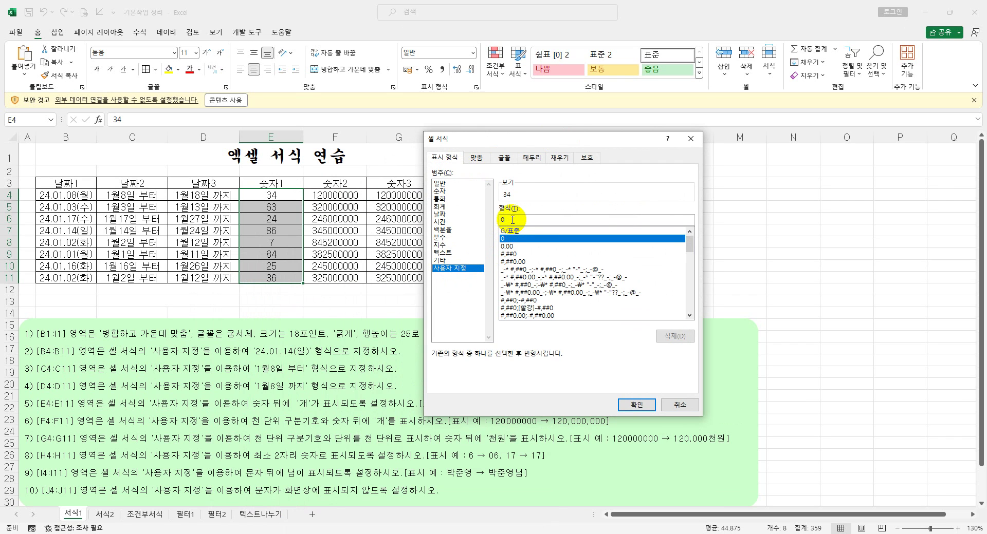
pyautogui.click(513, 220)
pyautogui.write('"')
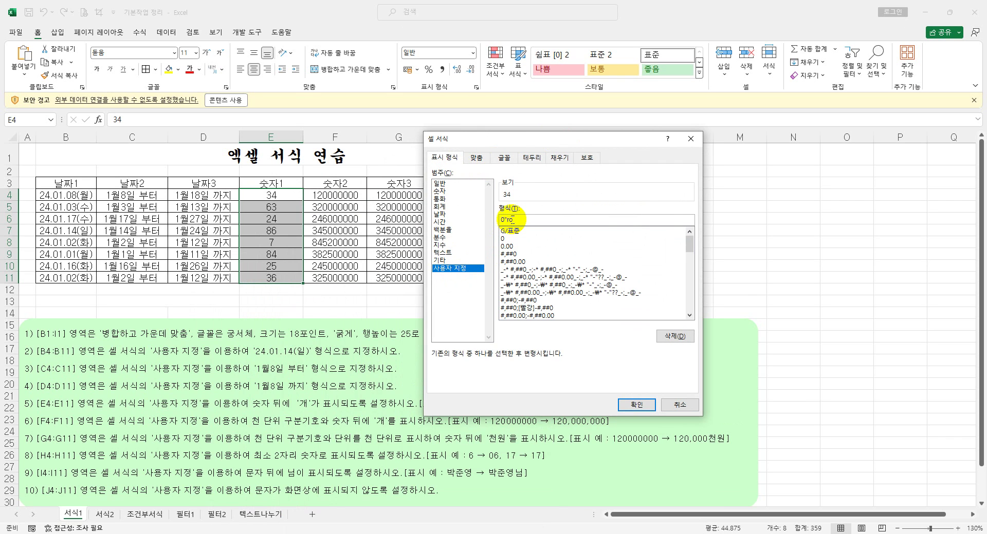
pyautogui.write('개"')
pyautogui.press('Return')
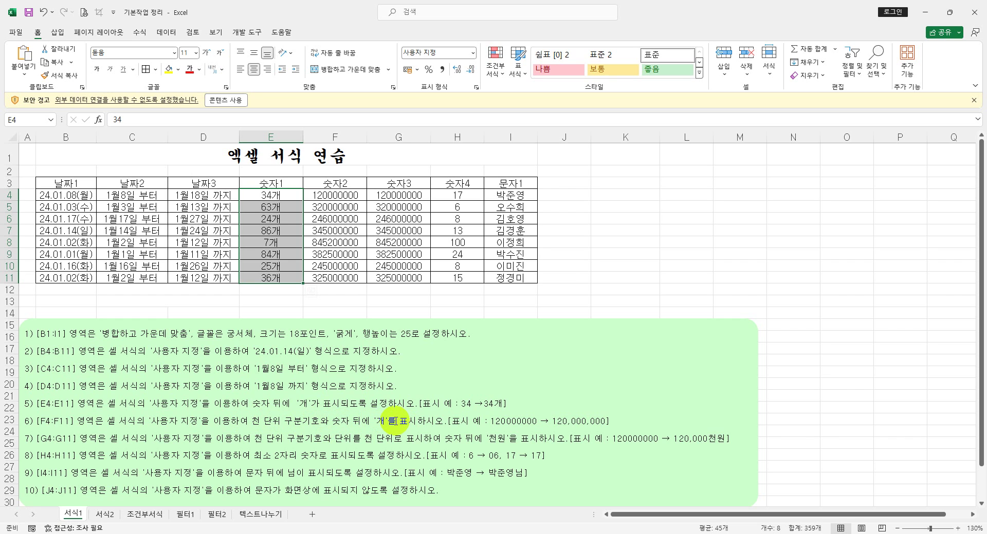
# - Apply the custom number format #,##0"개" to the 숫자2 values in F4:F11
pyautogui.click(334, 242)
pyautogui.click(342, 195)
pyautogui.moveTo(341, 195); pyautogui.dragTo(331, 276)
pyautogui.rightClick(332, 276)
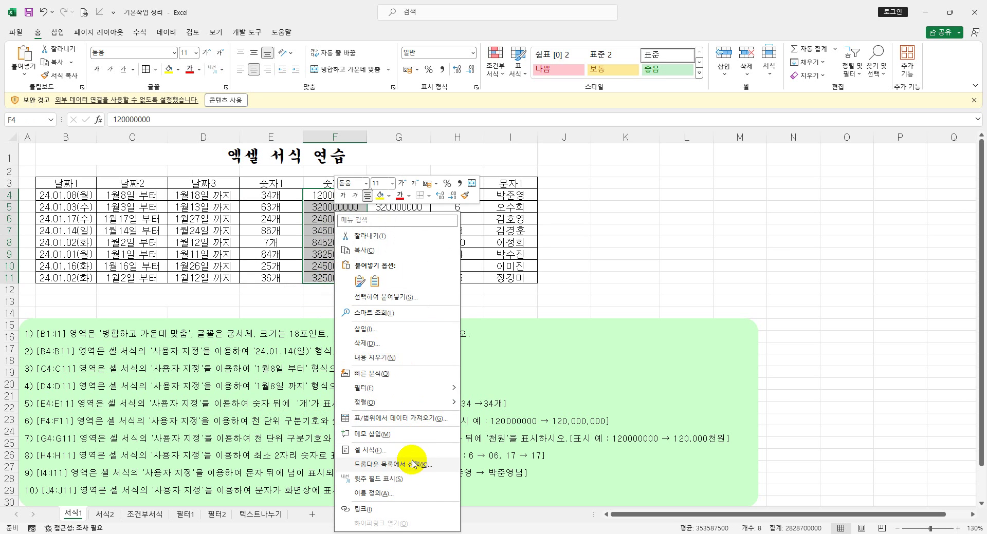
pyautogui.click(369, 451)
pyautogui.click(300, 382)
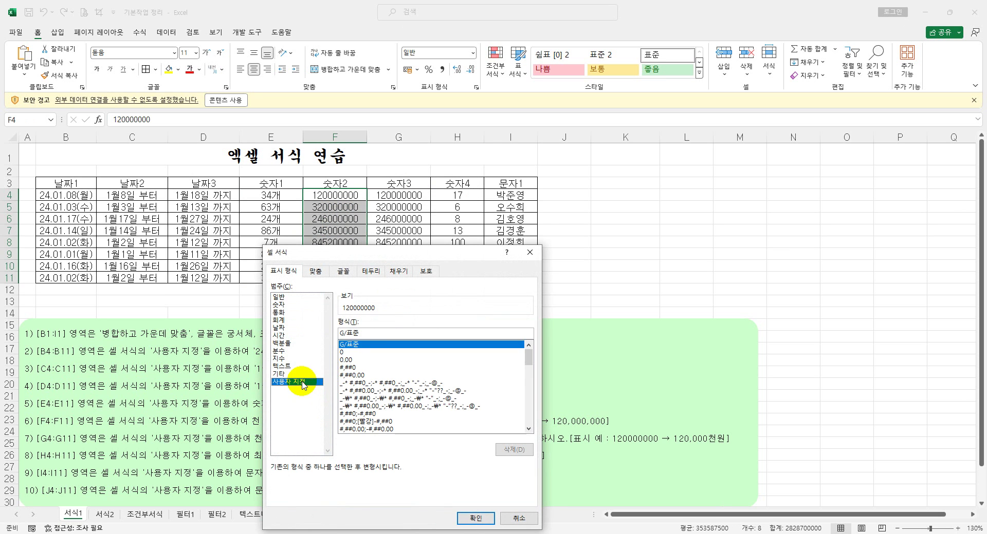
pyautogui.moveTo(434, 258); pyautogui.dragTo(699, 101)
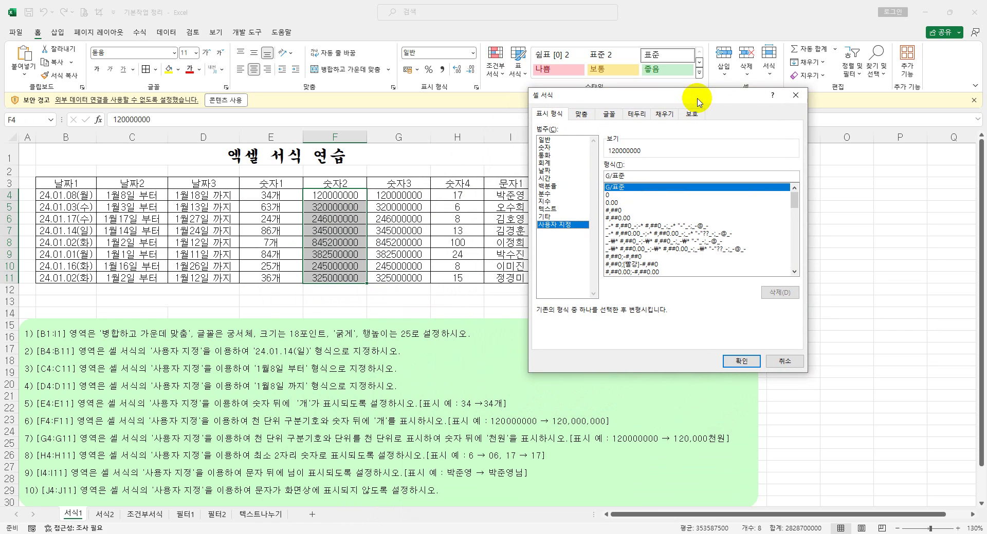
pyautogui.click(620, 211)
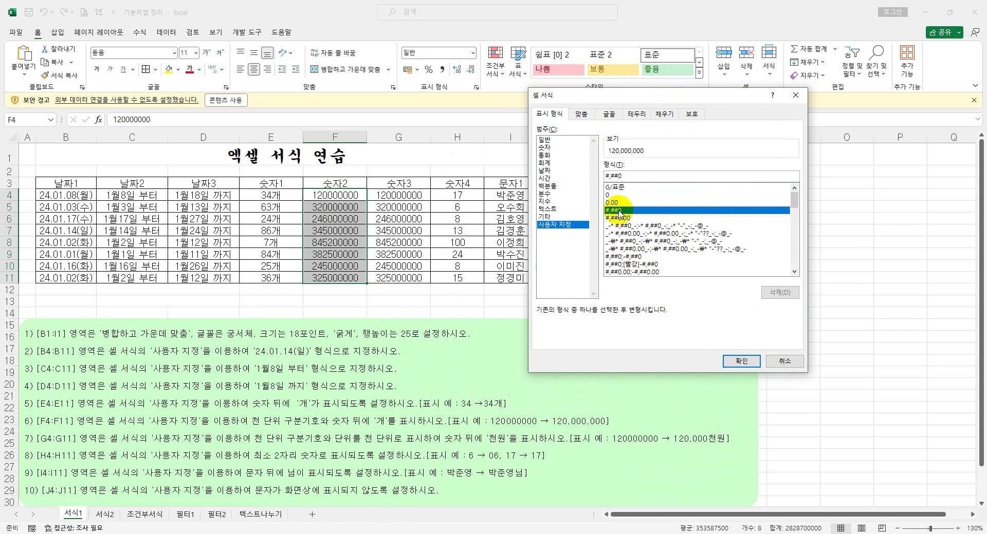
pyautogui.click(628, 176)
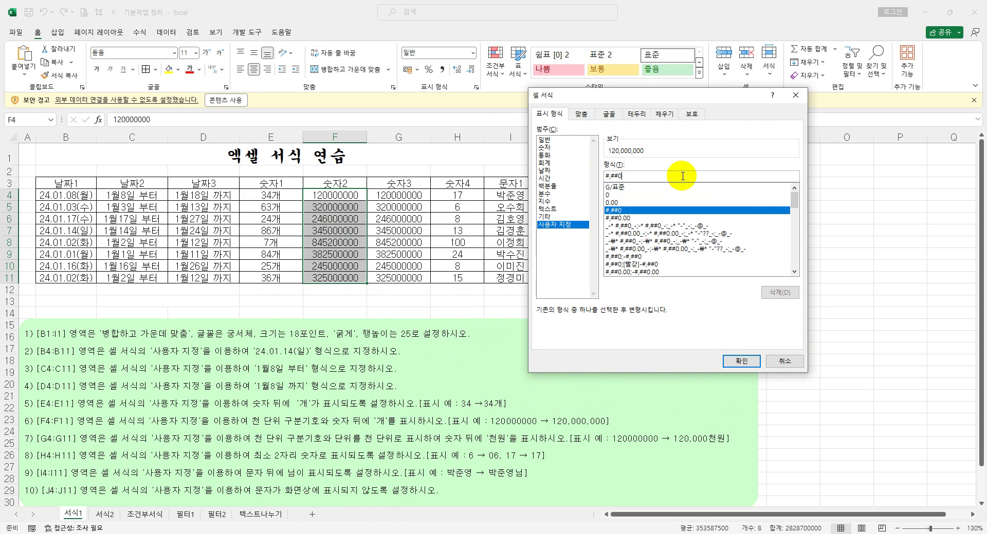
pyautogui.write('"')
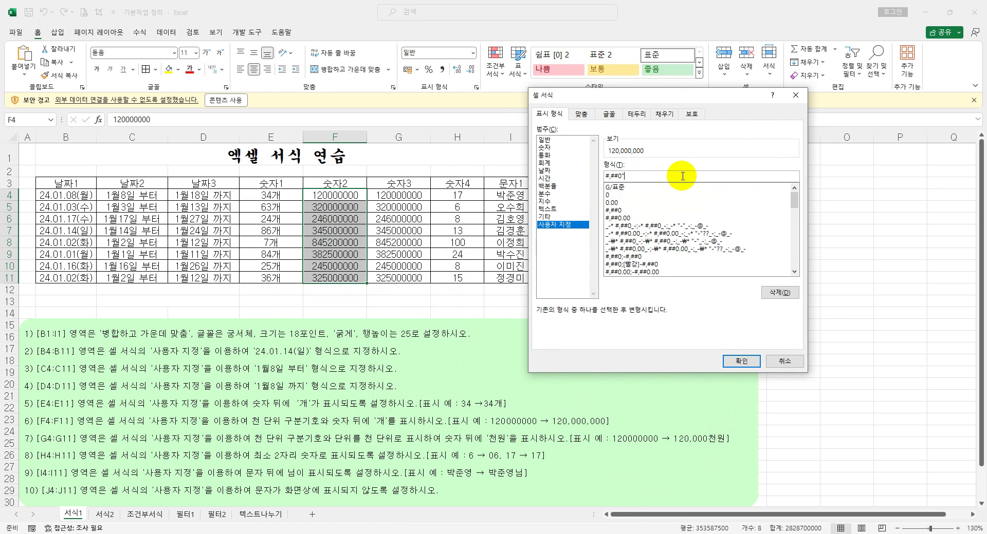
pyautogui.write('개"')
pyautogui.click(742, 361)
# - Add 개 after 120,000,000 in the display example of instruction 6 in the green text box
pyautogui.click(672, 395)
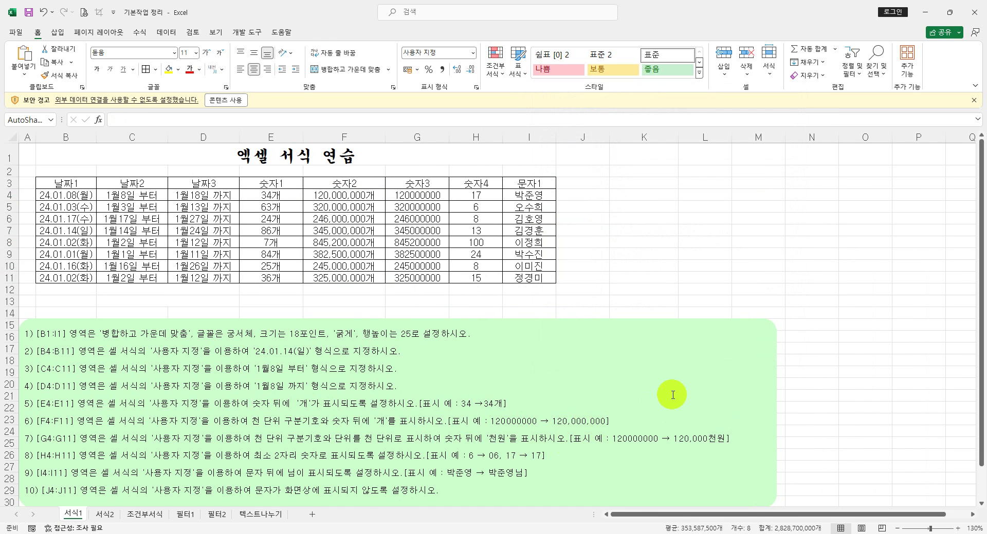
pyautogui.write('개')
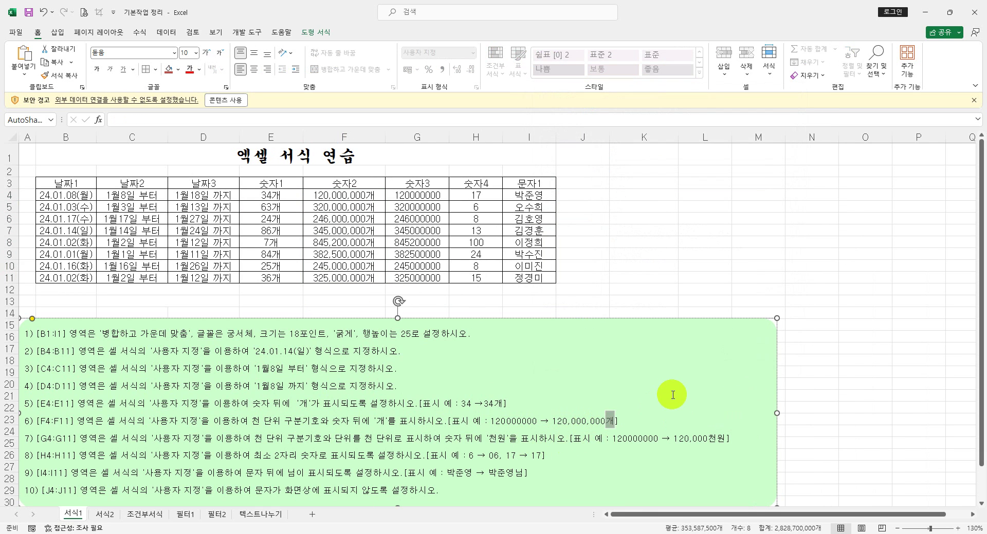
pyautogui.click(623, 279)
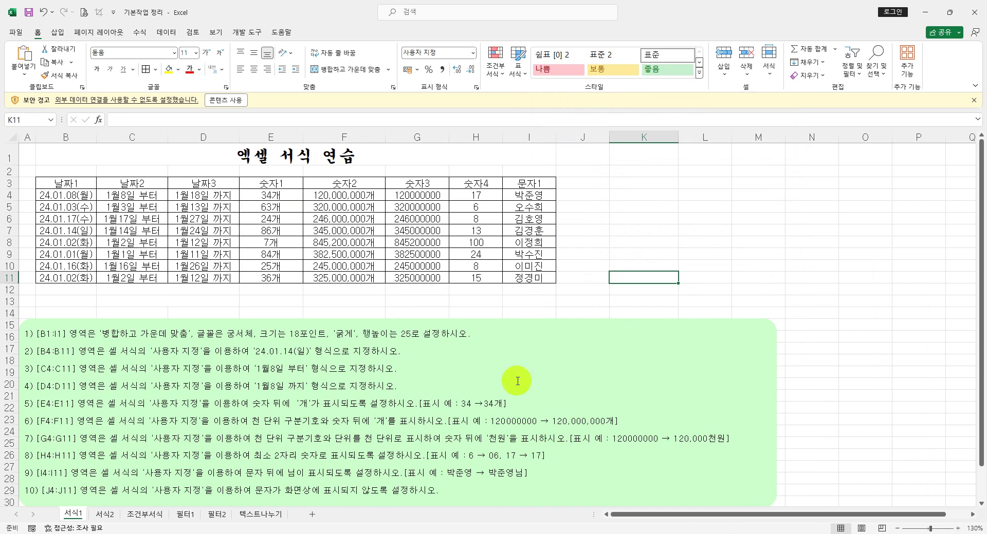
# - Apply the custom number format #,##0,"천원" to the 숫자3 values in G4:G11
pyautogui.moveTo(438, 195); pyautogui.dragTo(436, 281)
pyautogui.rightClick(436, 281)
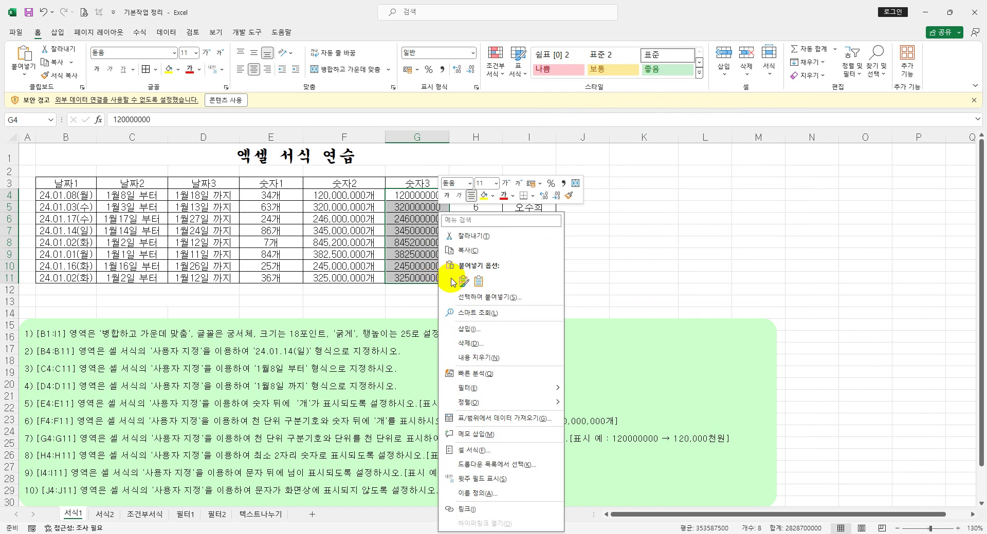
pyautogui.click(496, 450)
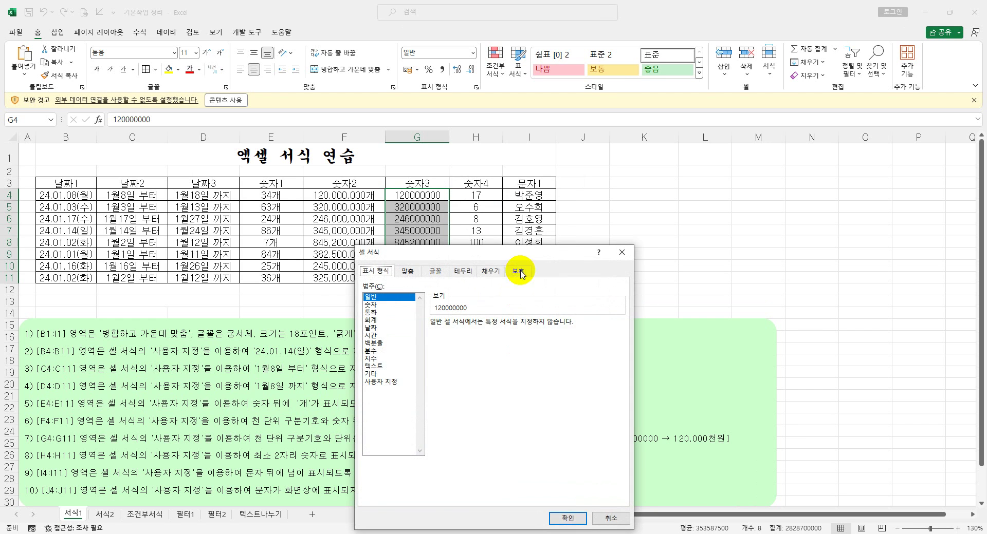
pyautogui.moveTo(533, 257); pyautogui.dragTo(759, 93)
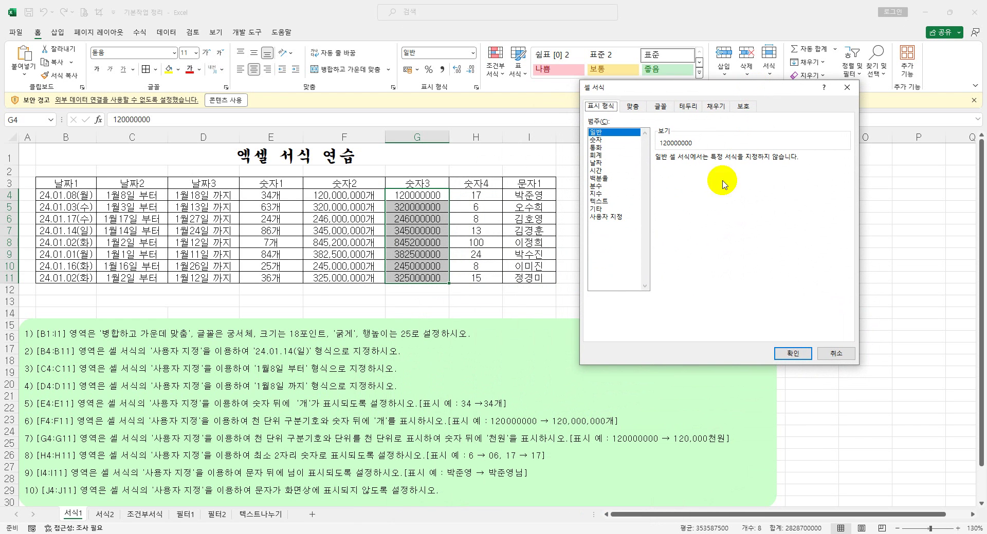
pyautogui.click(614, 216)
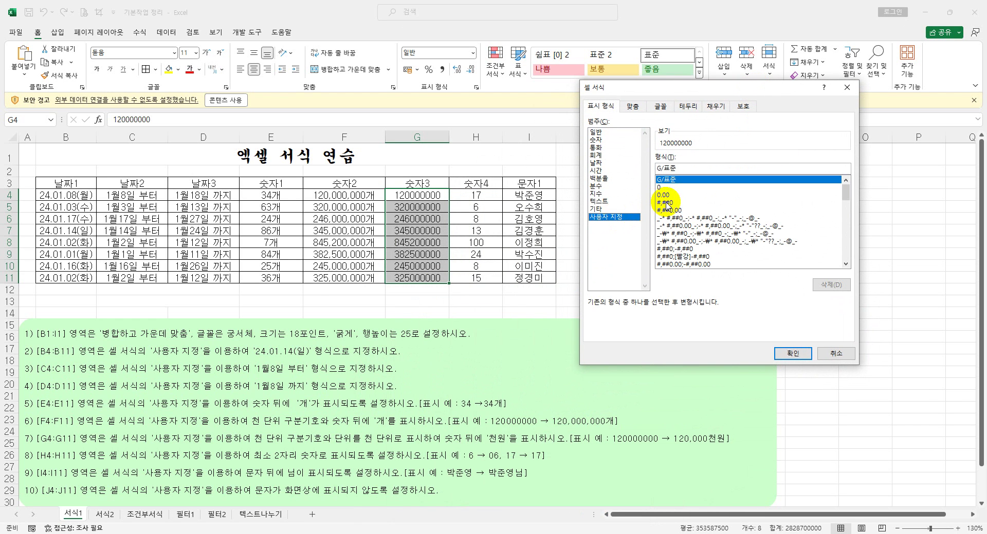
pyautogui.click(664, 203)
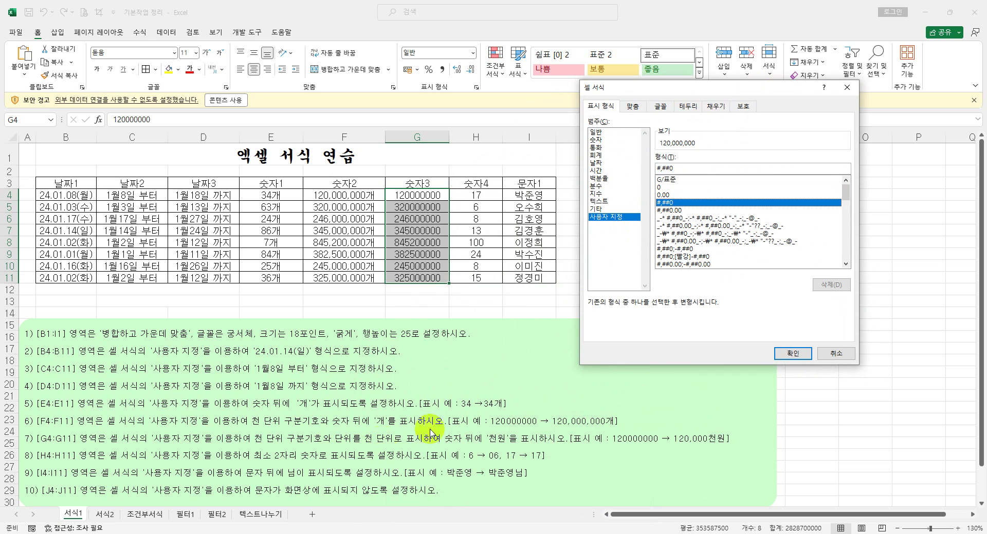
pyautogui.click(681, 168)
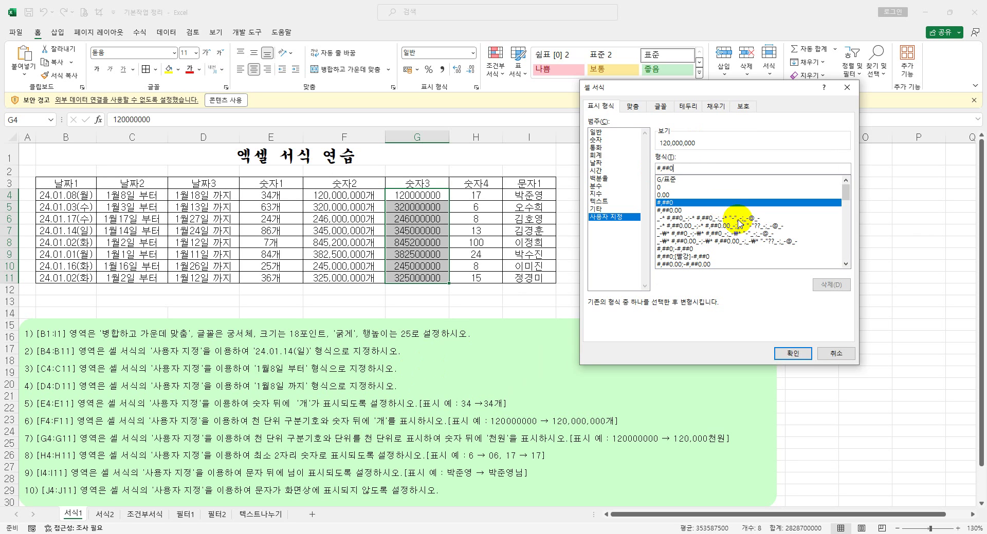
pyautogui.write(',"cjs')
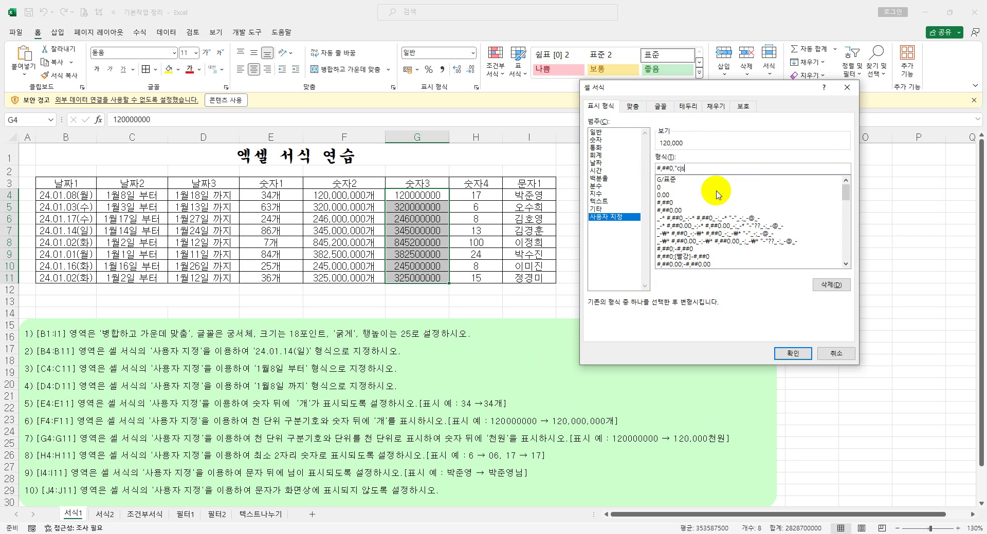
pyautogui.write('"천우')
pyautogui.write('"')
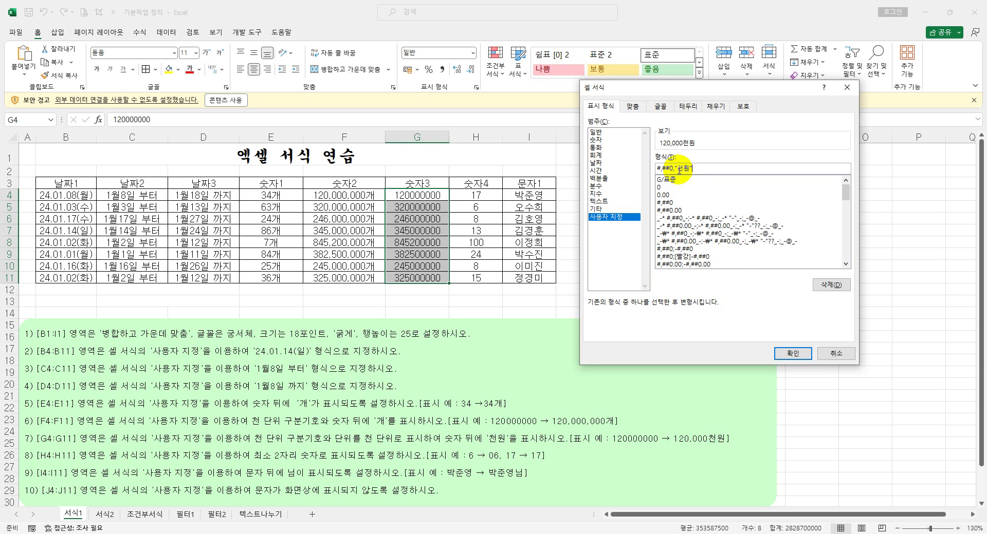
pyautogui.click(794, 353)
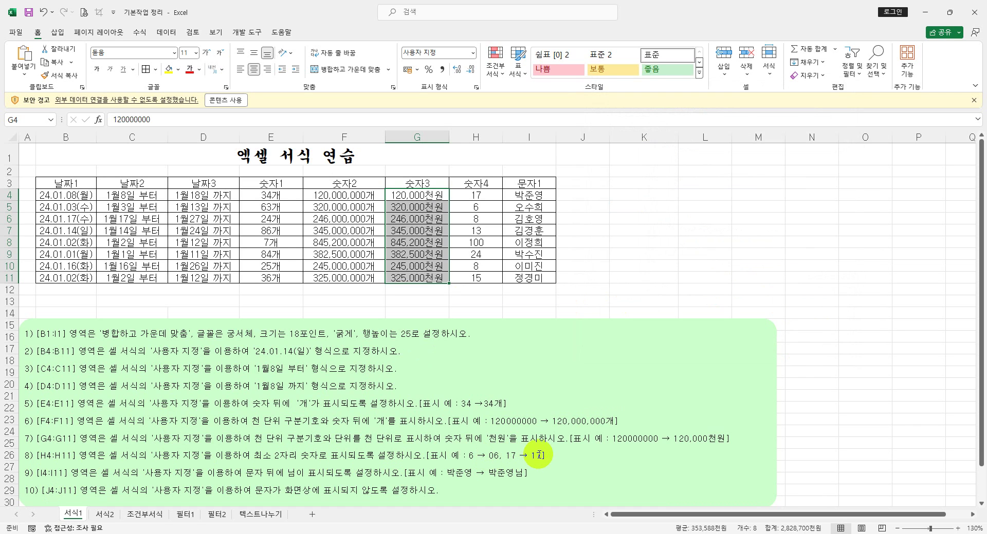
pyautogui.click(592, 302)
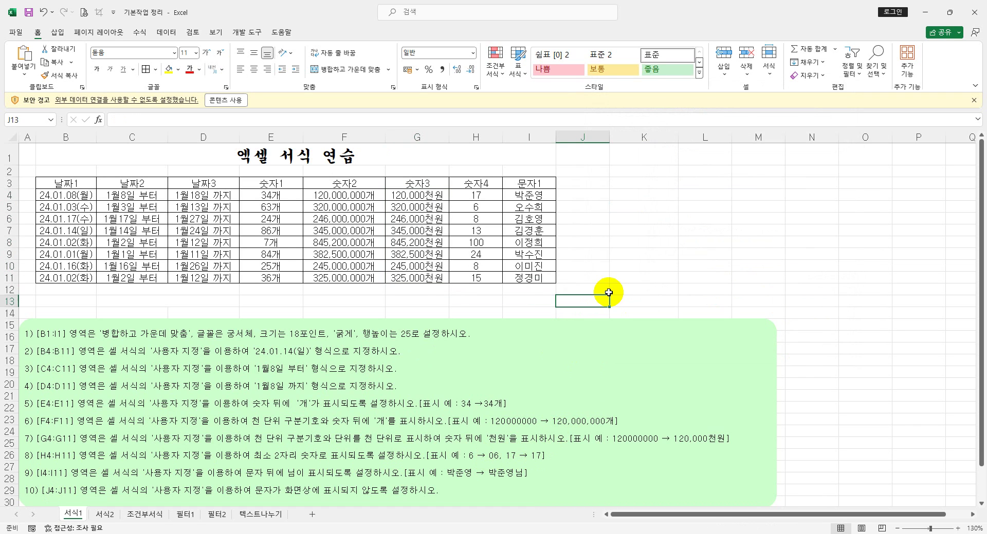
# - Apply the custom number format 00 to the 숫자4 values in H4:H11
pyautogui.moveTo(488, 195); pyautogui.dragTo(487, 277)
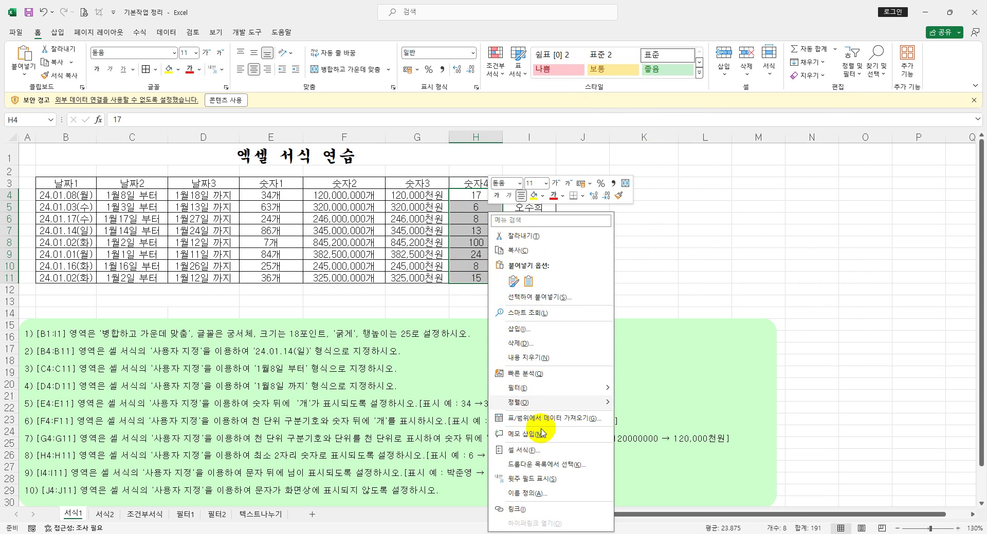
pyautogui.click(538, 452)
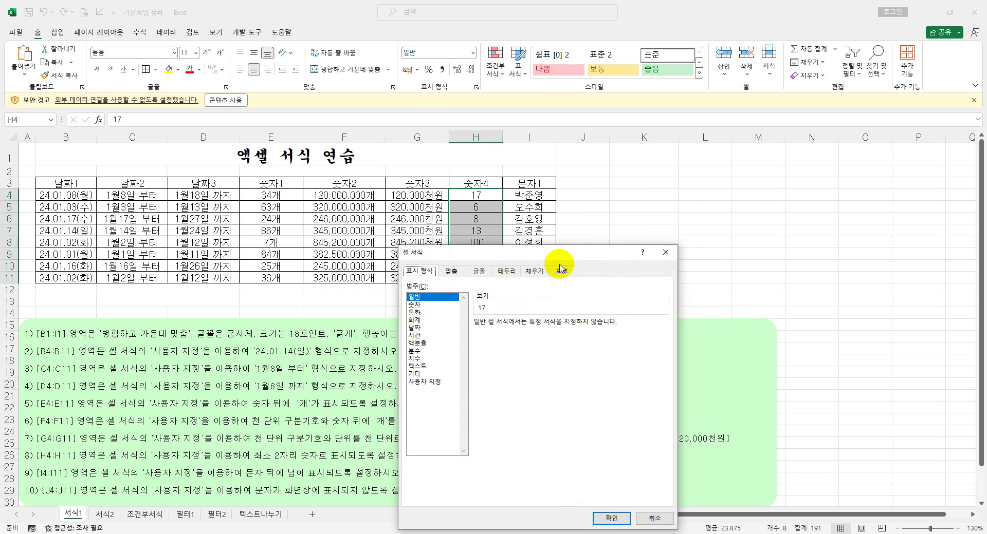
pyautogui.moveTo(563, 255); pyautogui.dragTo(785, 124)
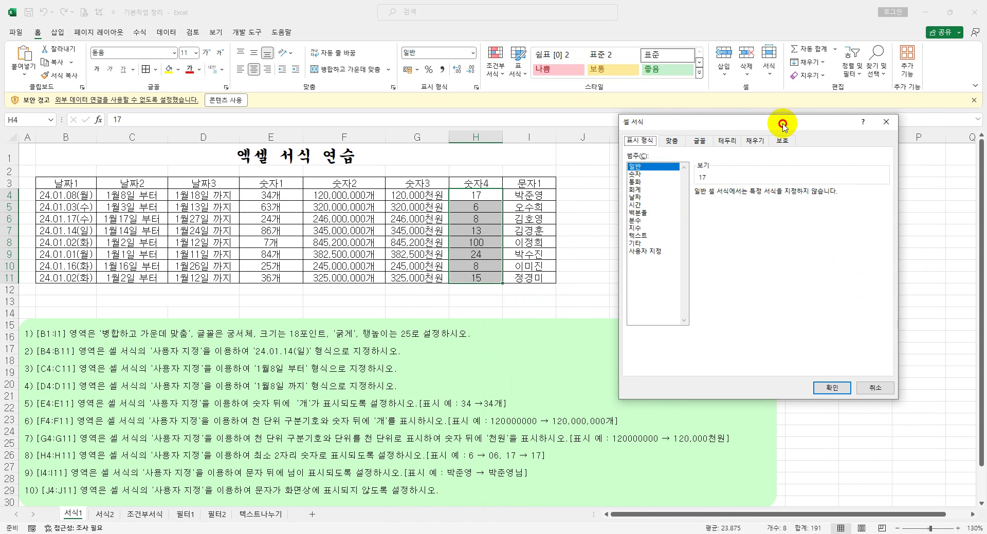
pyautogui.click(658, 254)
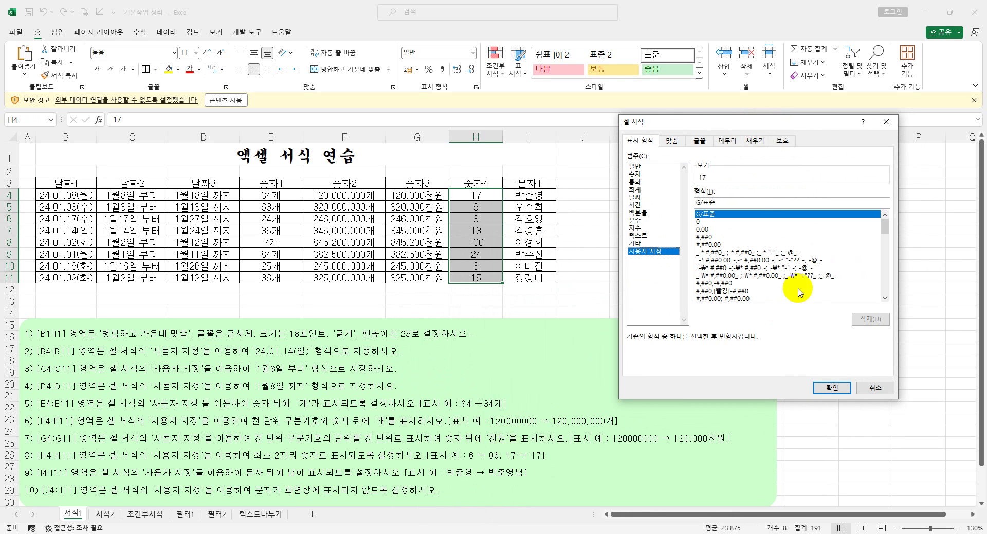
pyautogui.click(714, 202)
pyautogui.moveTo(661, 203); pyautogui.dragTo(804, 204)
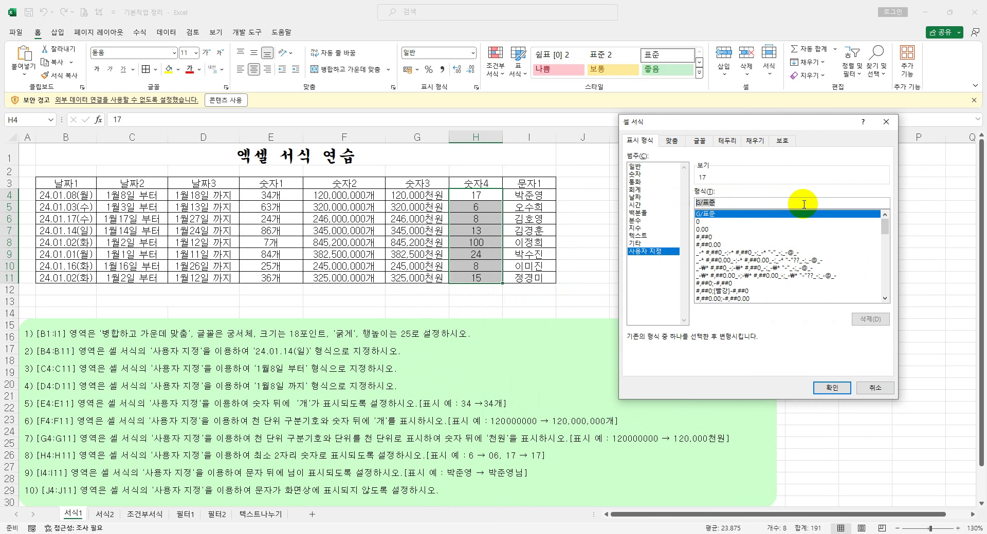
pyautogui.write('00')
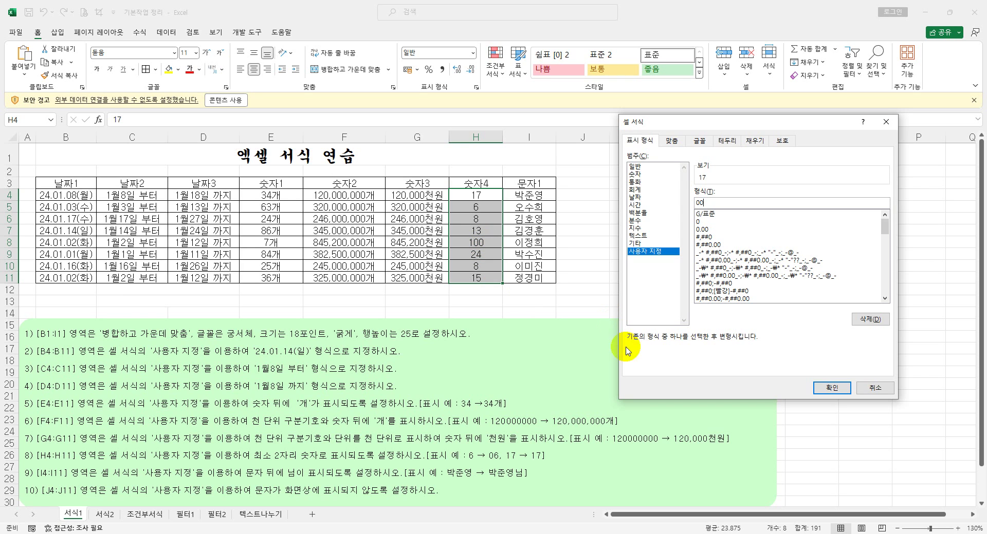
pyautogui.click(832, 389)
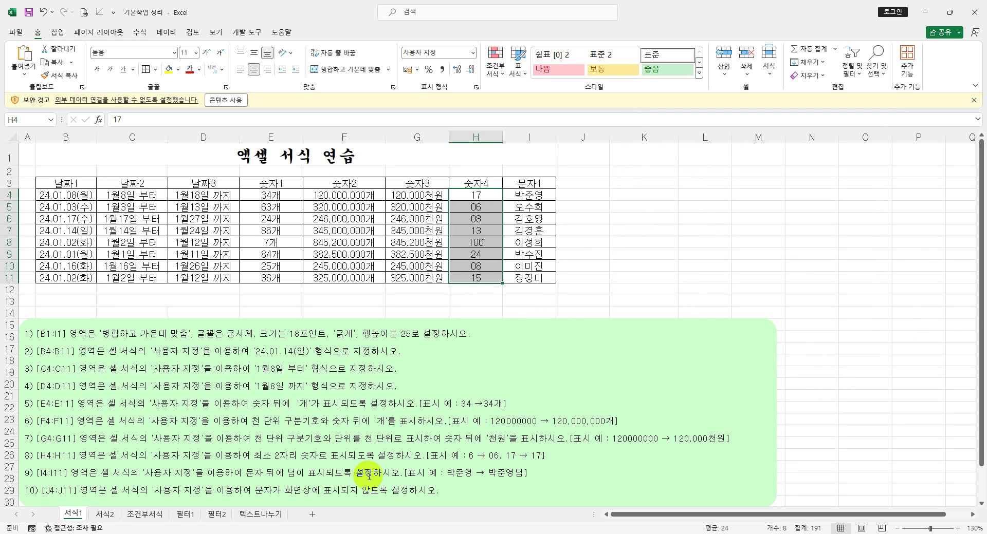
pyautogui.click(668, 271)
# - Apply the custom number format @"님" to the 문자1 names in I4:I11
pyautogui.moveTo(538, 196); pyautogui.dragTo(533, 277)
pyautogui.rightClick(534, 278)
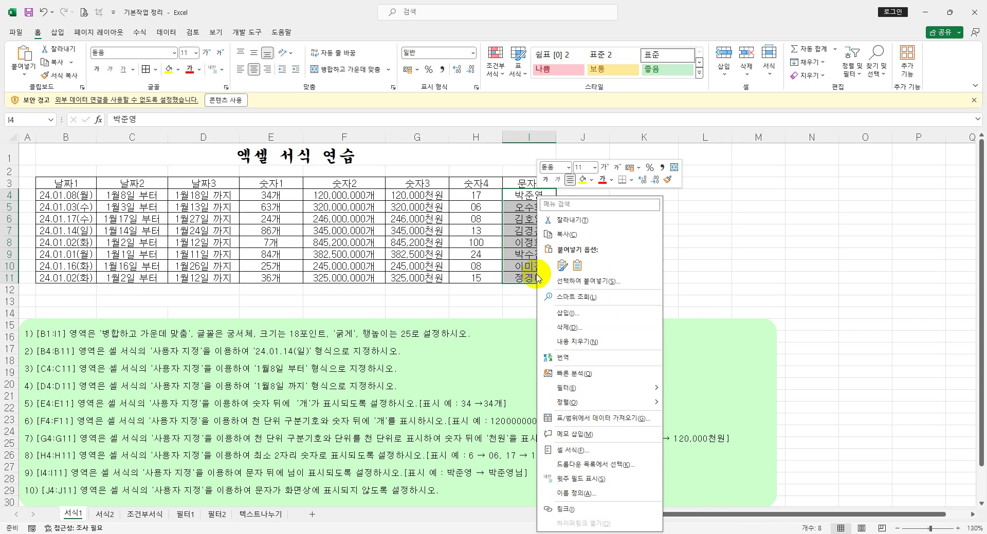
pyautogui.click(575, 455)
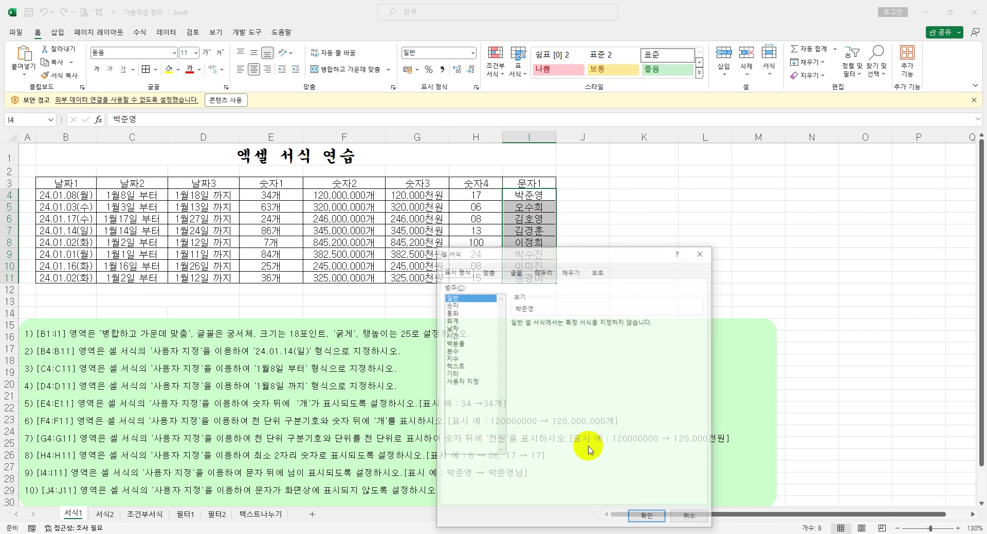
pyautogui.moveTo(575, 258); pyautogui.dragTo(726, 174)
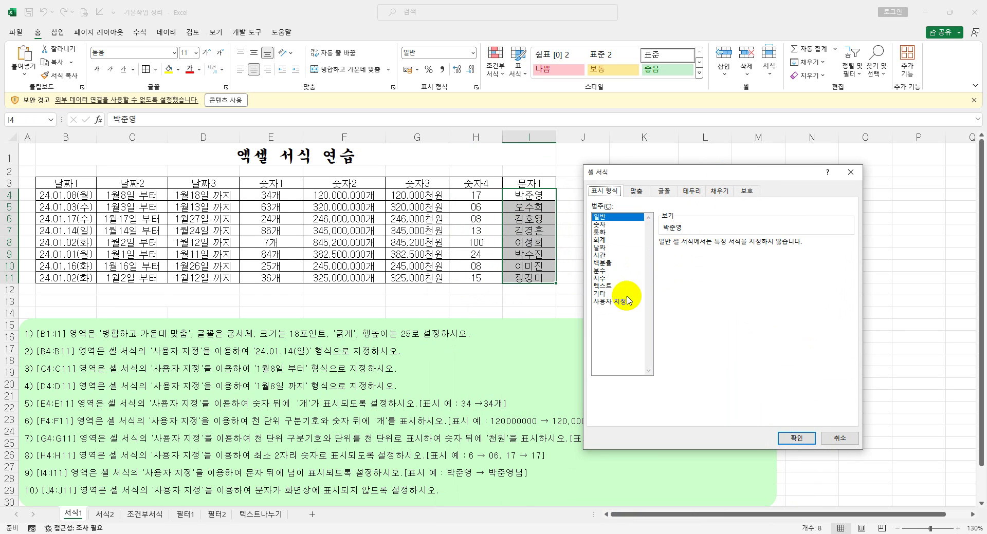
pyautogui.click(610, 303)
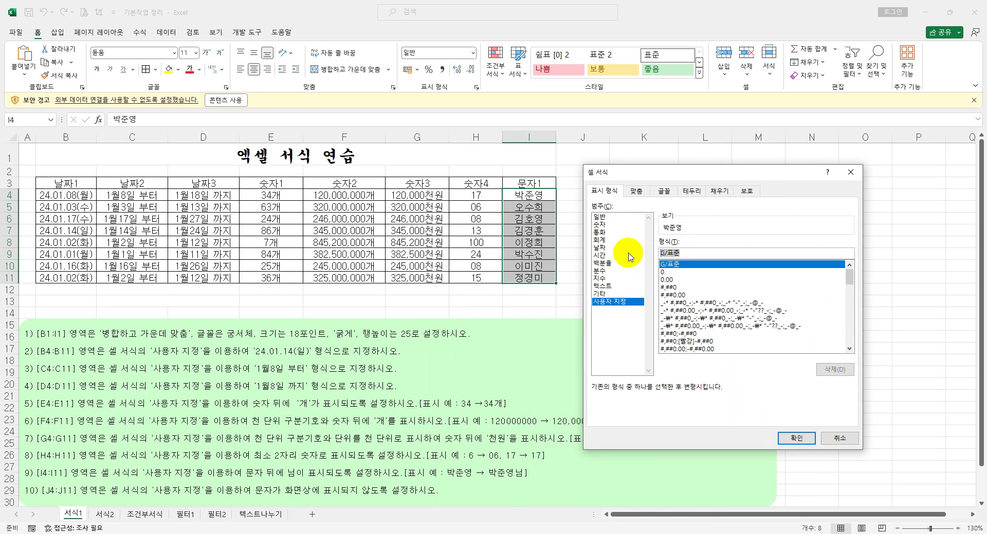
pyautogui.write('@"님')
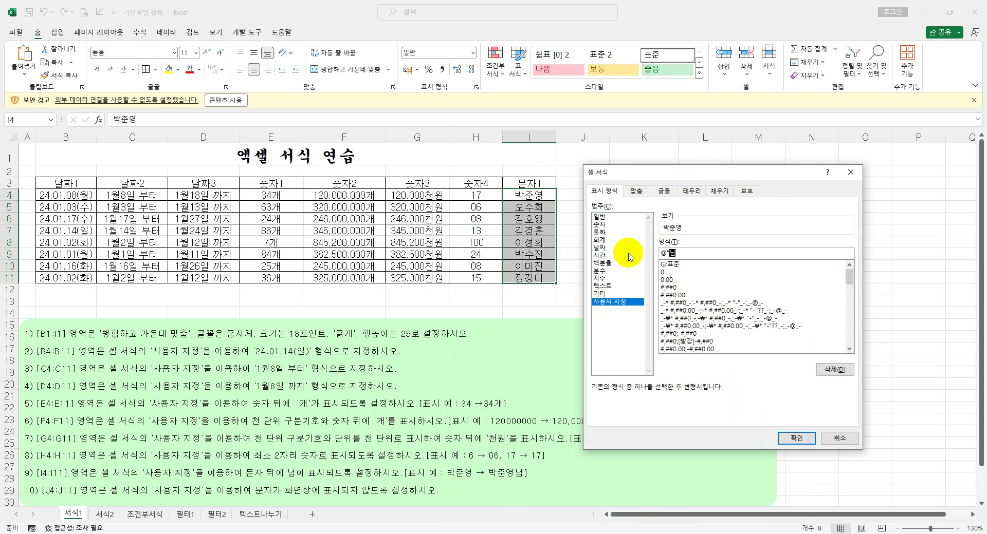
pyautogui.press('Return')
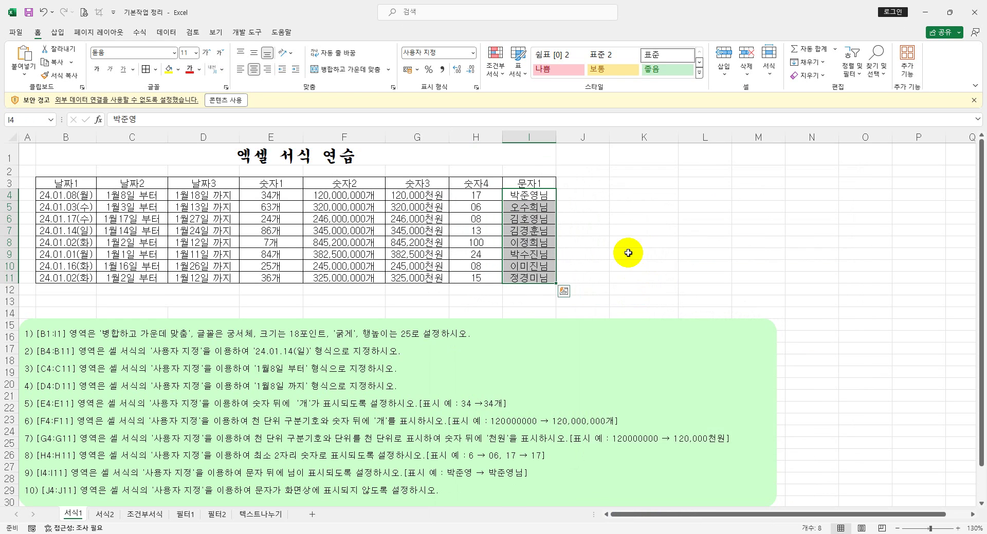
pyautogui.click(620, 280)
# - Auto-fill the 문자1 column I3:I11, including its header, across into J3:J11
pyautogui.moveTo(548, 183); pyautogui.dragTo(587, 281)
pyautogui.click(586, 183)
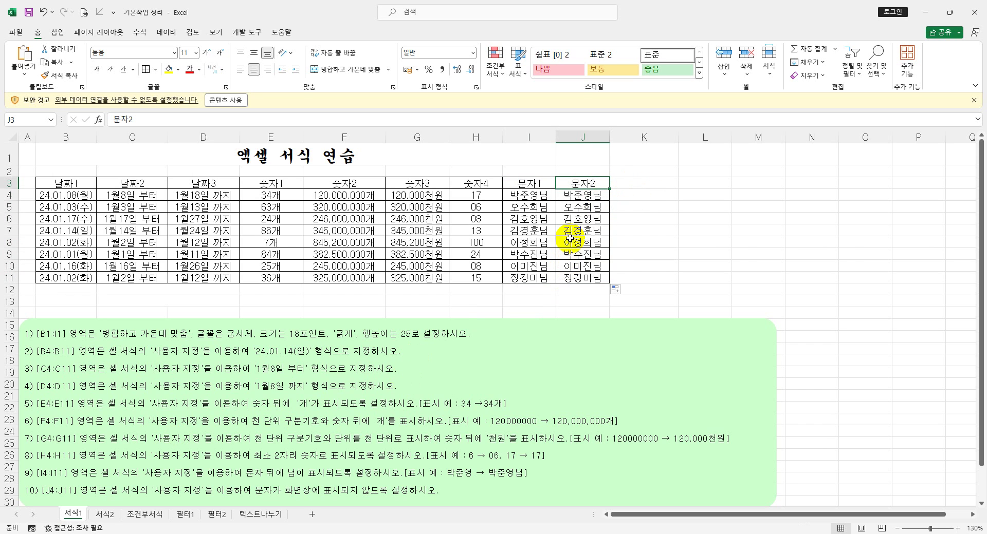
# - Apply the custom number format ;;; to the 문자2 names in J4:J11 to hide their text
pyautogui.click(585, 200)
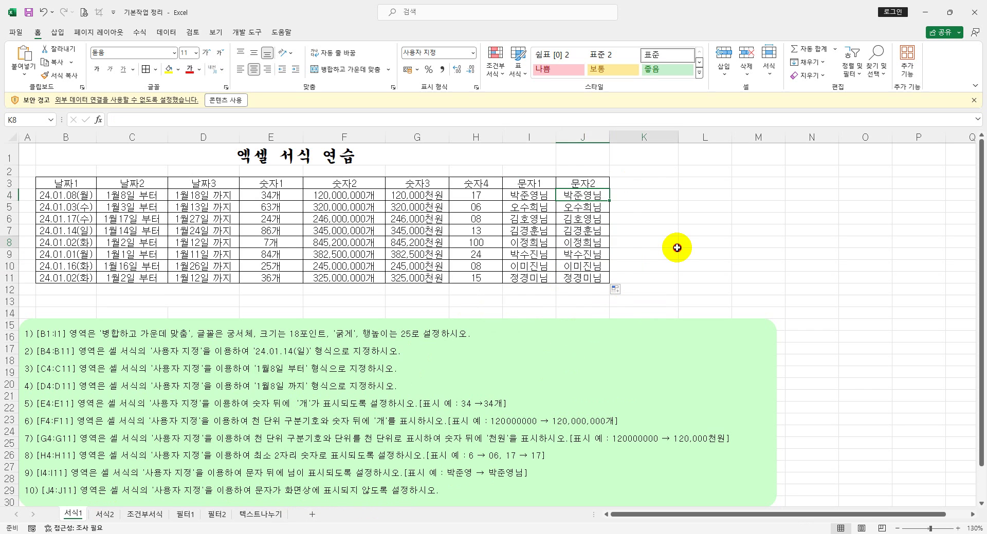
pyautogui.moveTo(578, 195); pyautogui.dragTo(591, 280)
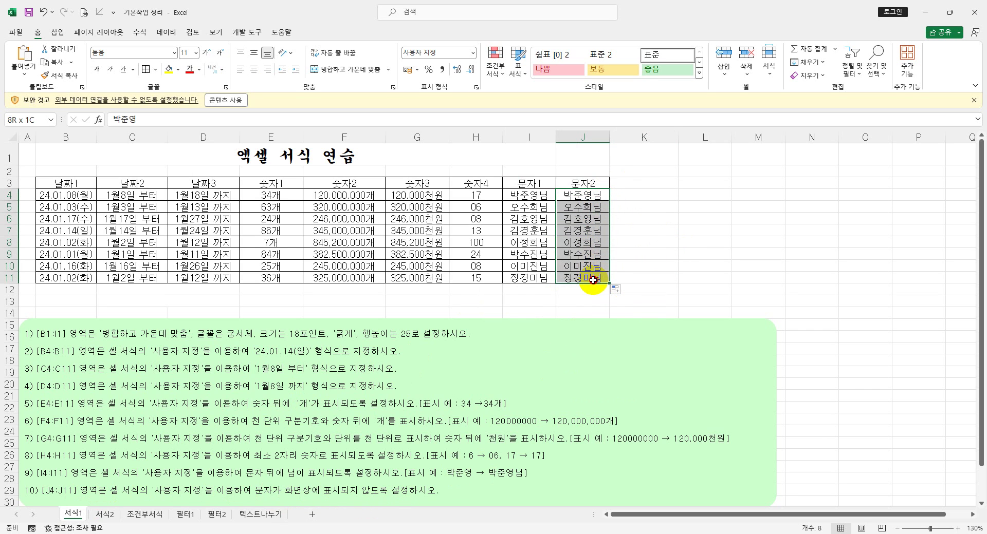
pyautogui.rightClick(591, 280)
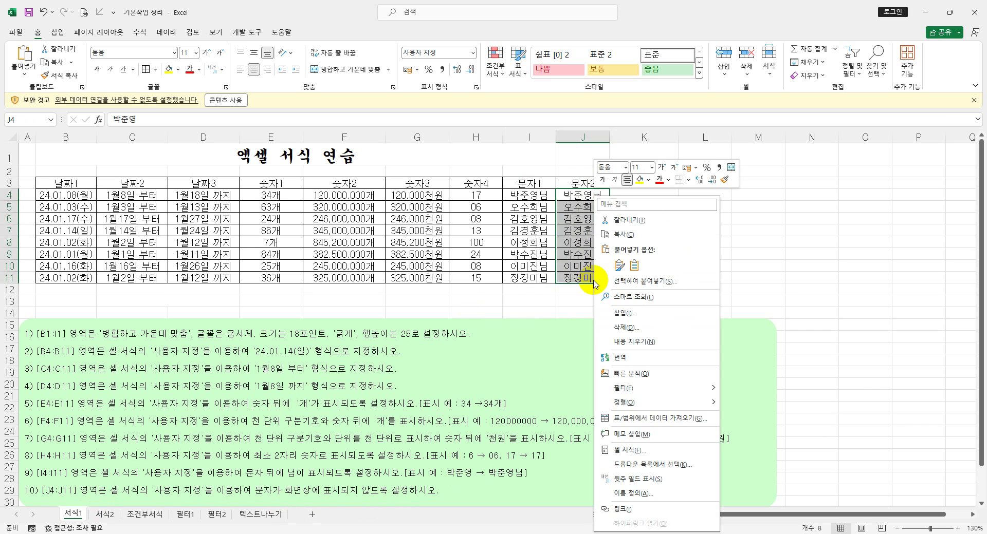
pyautogui.click(630, 450)
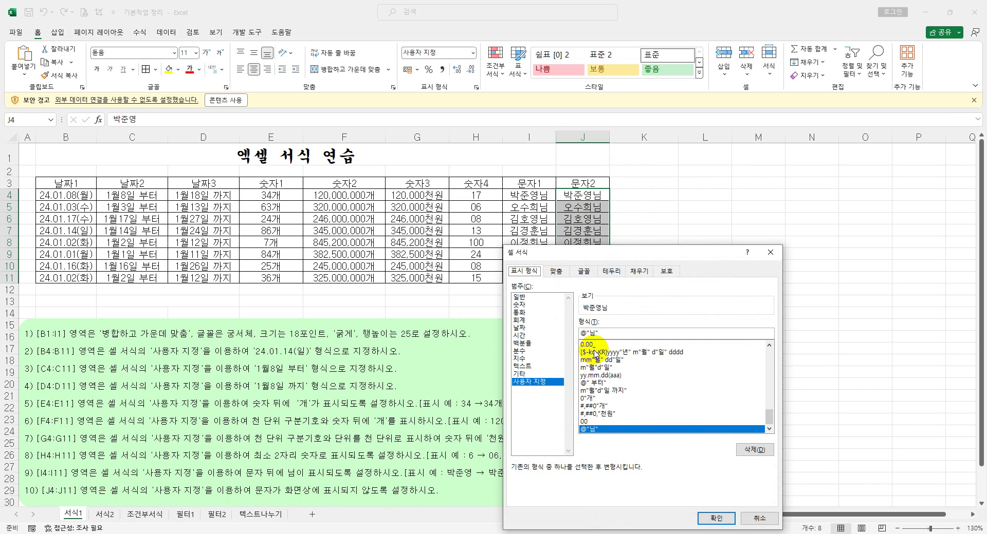
pyautogui.moveTo(609, 333); pyautogui.dragTo(556, 329)
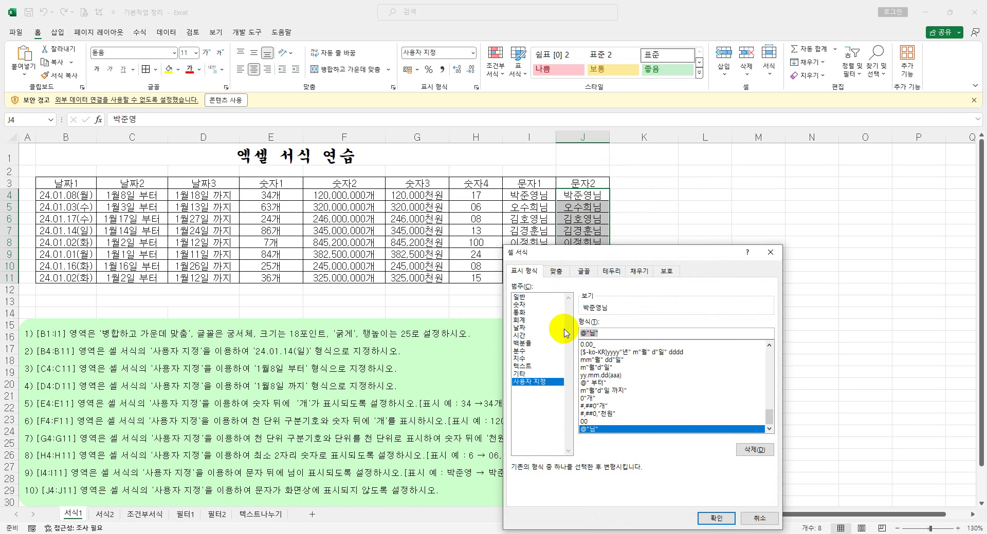
pyautogui.write(';;;')
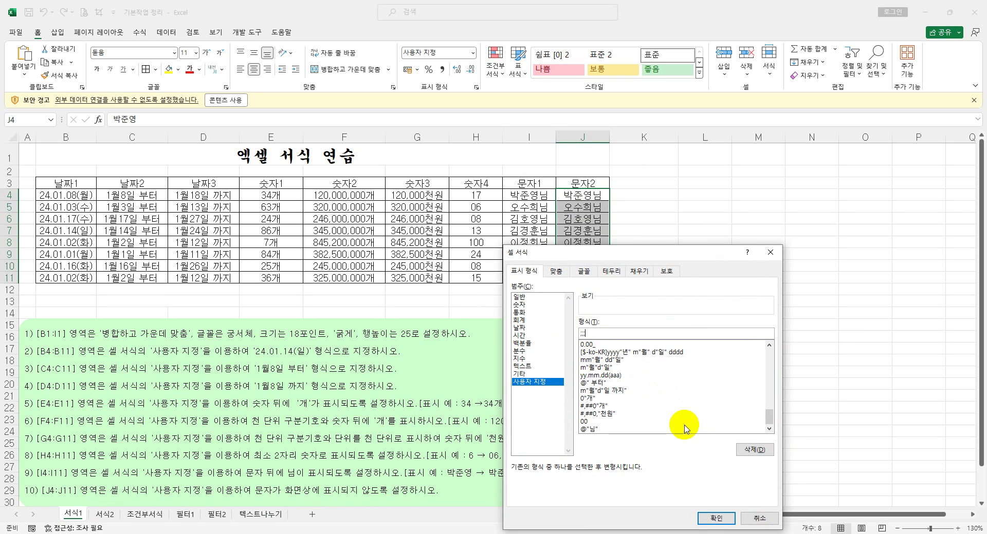
pyautogui.click(716, 518)
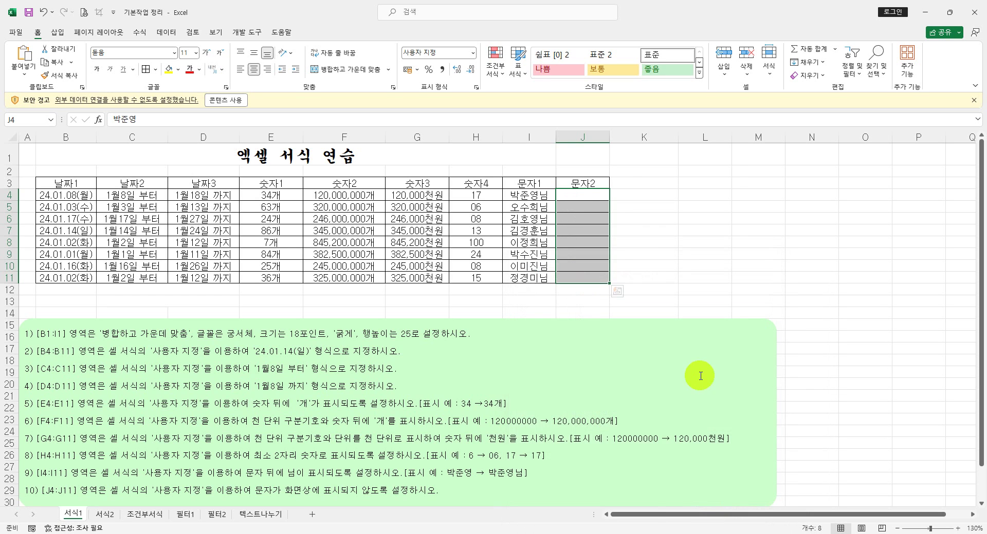
pyautogui.click(647, 218)
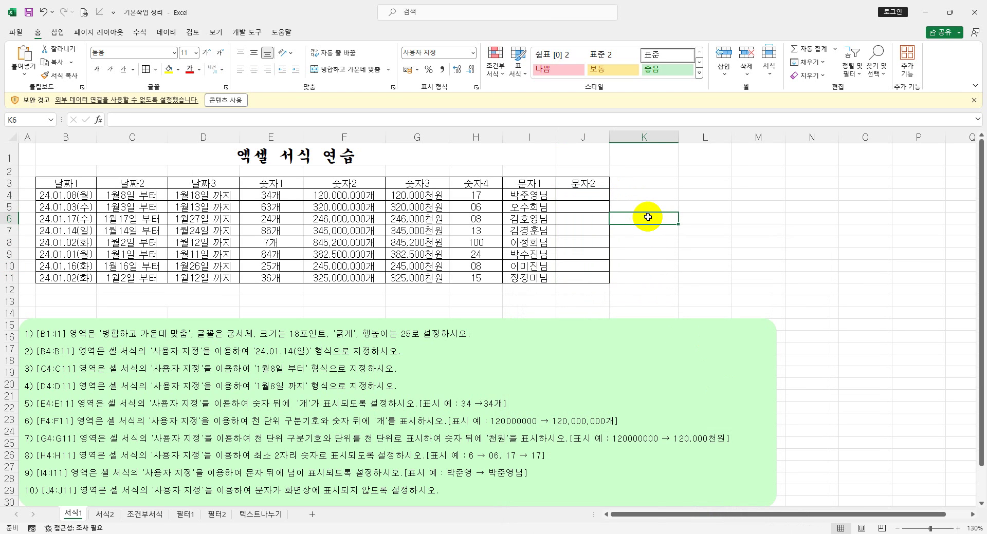
pyautogui.click(646, 196)
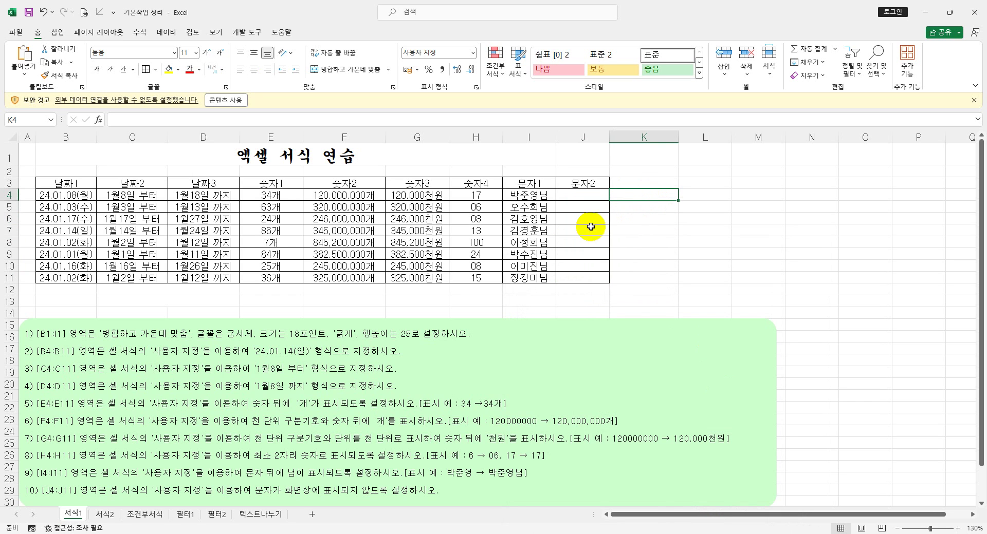
# - On sheet 서식2, set the horizontal alignment of the title range A1:D1 to 선택 영역의 가운데로
pyautogui.click(105, 516)
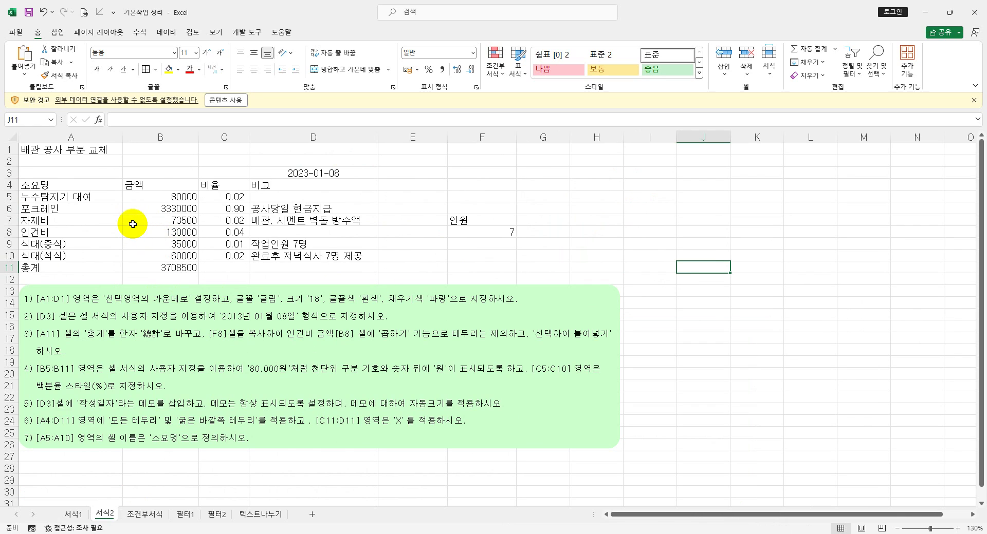
pyautogui.click(63, 149)
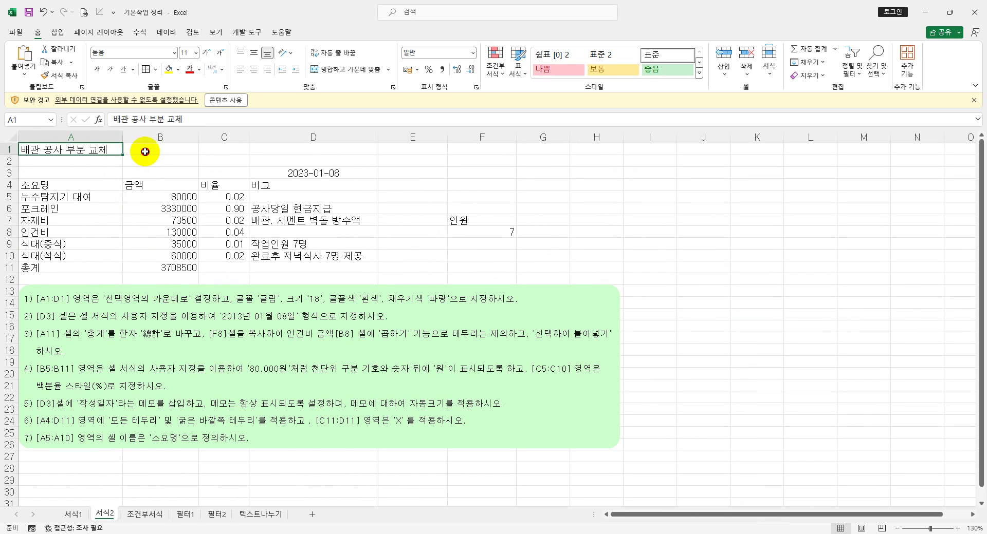
pyautogui.moveTo(145, 152); pyautogui.dragTo(326, 150)
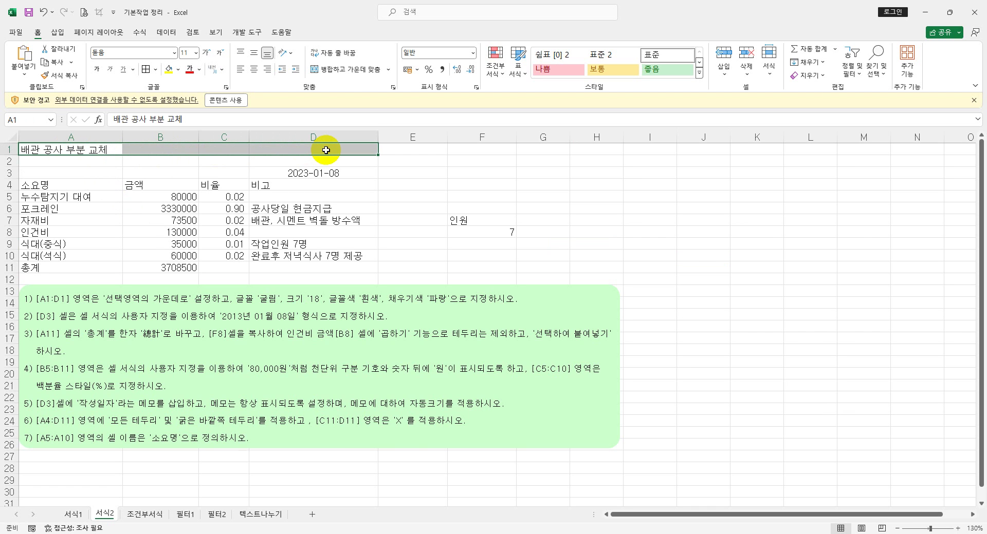
pyautogui.rightClick(326, 150)
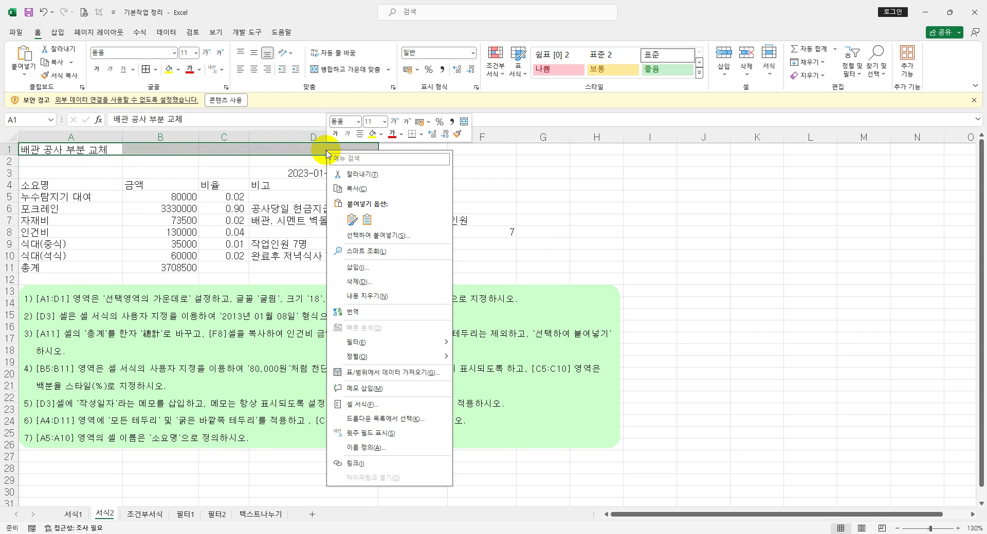
pyautogui.click(380, 406)
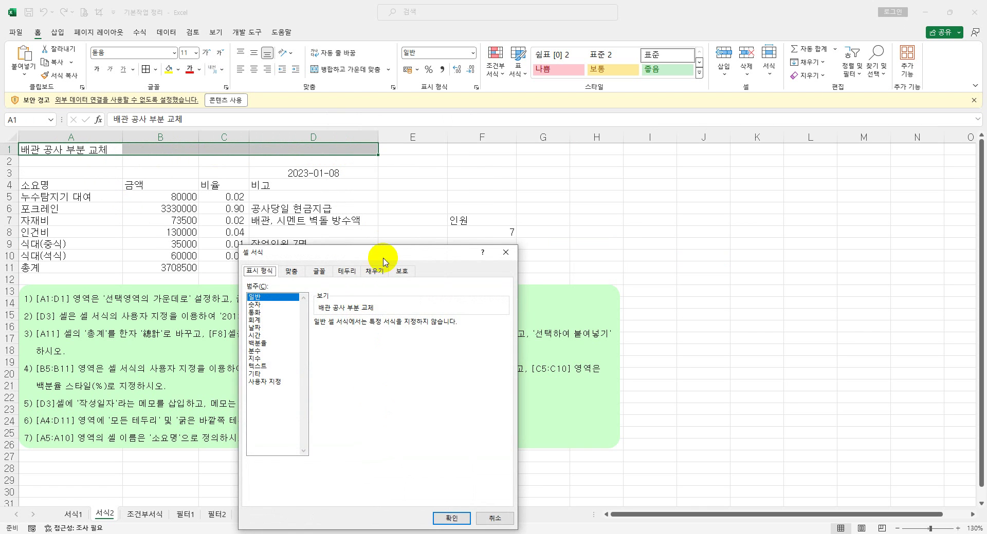
pyautogui.moveTo(411, 253); pyautogui.dragTo(511, 220)
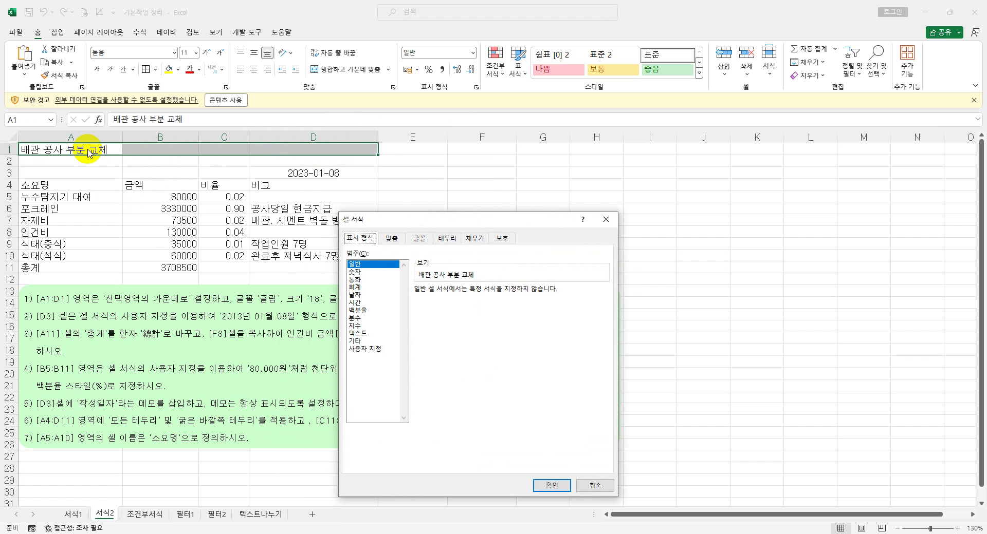
pyautogui.click(393, 239)
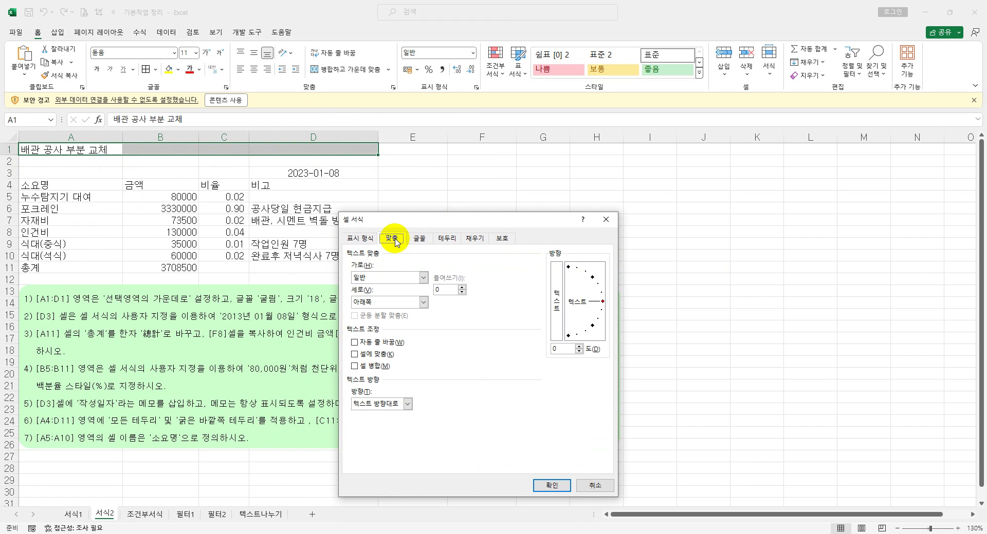
pyautogui.click(424, 278)
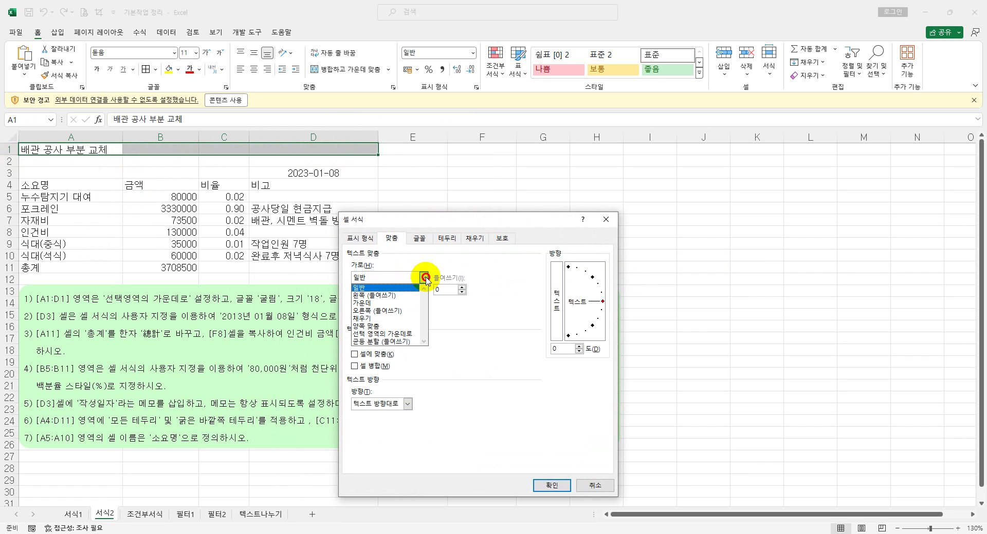
pyautogui.click(389, 334)
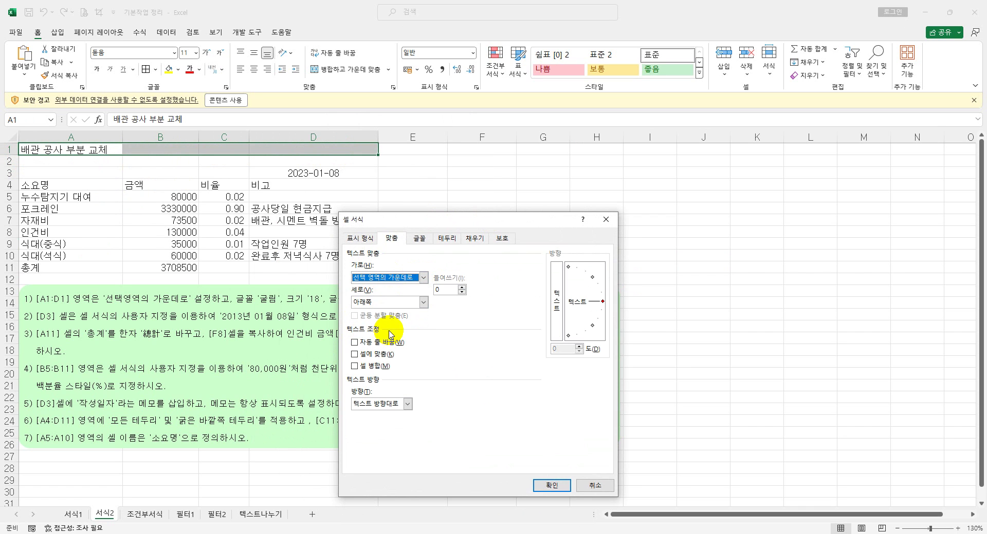
pyautogui.click(553, 485)
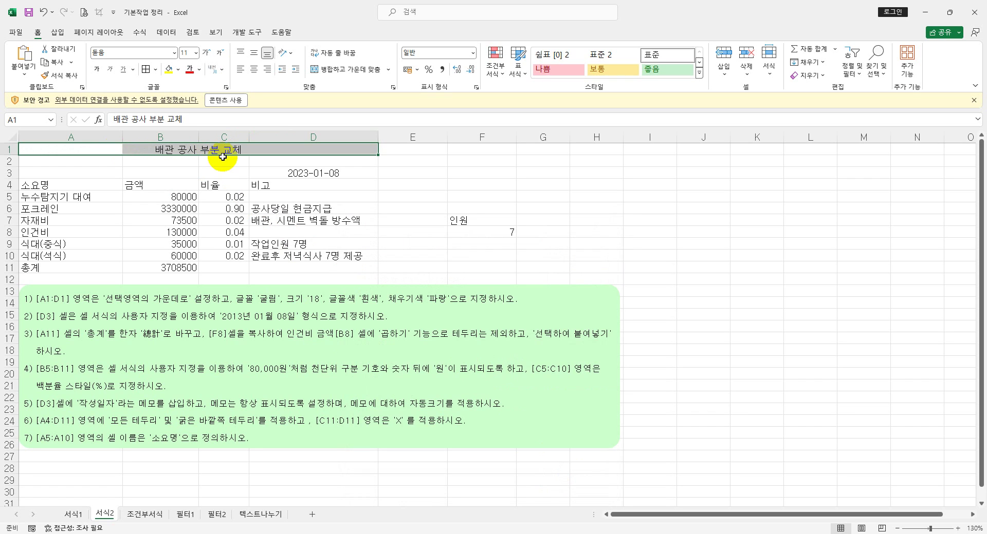
# - Set the title range A1:D1 to the 굴림 font at size 18
pyautogui.click(122, 54)
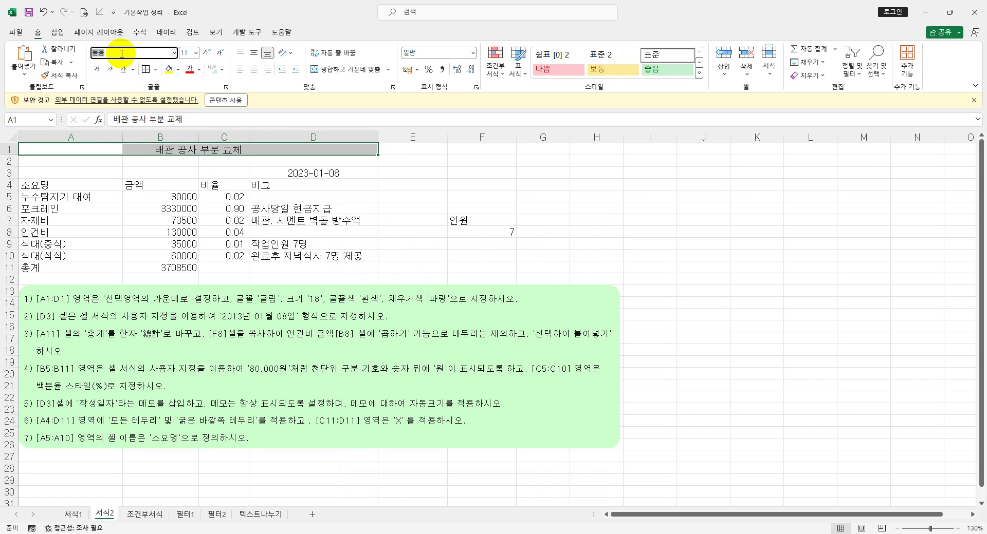
pyautogui.write('굴림')
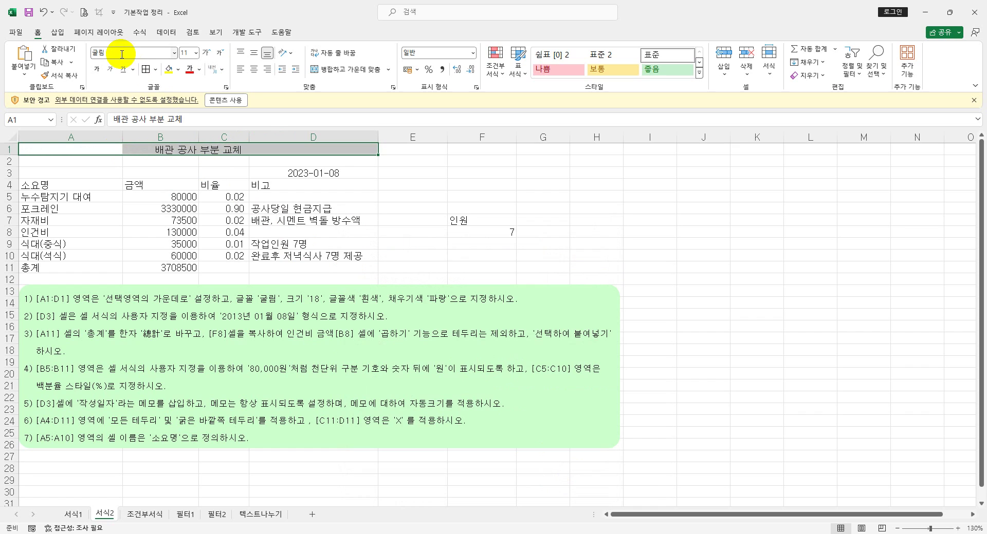
pyautogui.click(188, 53)
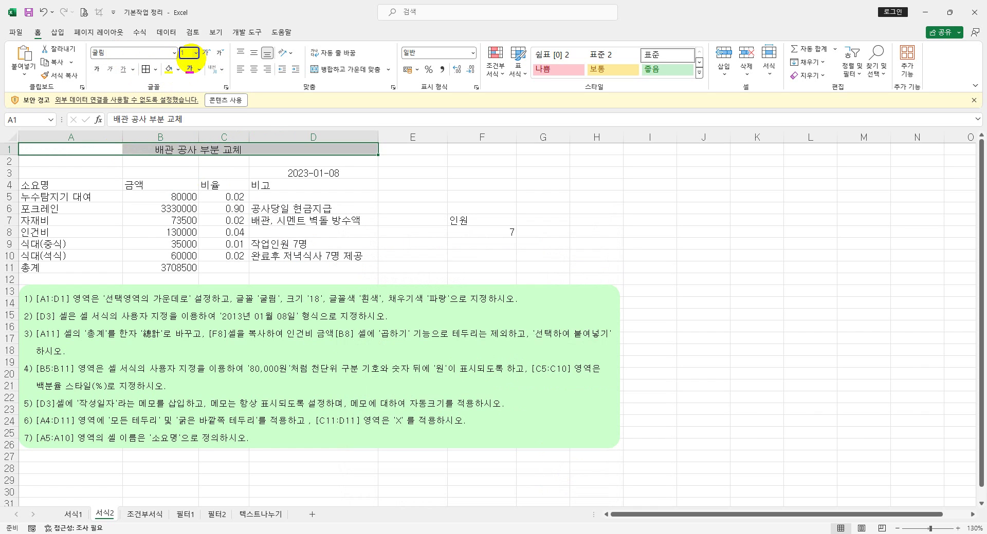
pyautogui.write('18')
pyautogui.press('Return')
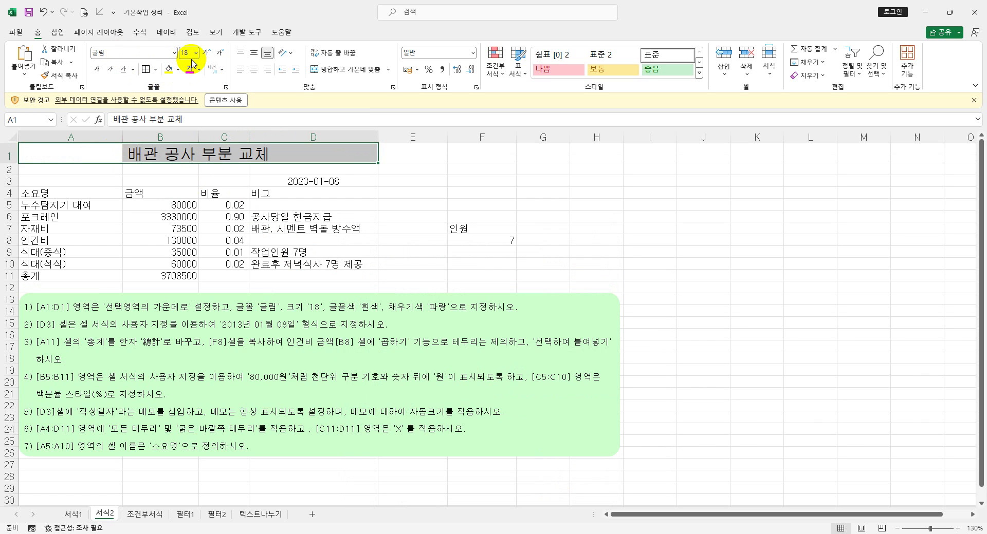
# - Give the title range A1:D1 a white font color and the standard blue fill
pyautogui.click(200, 70)
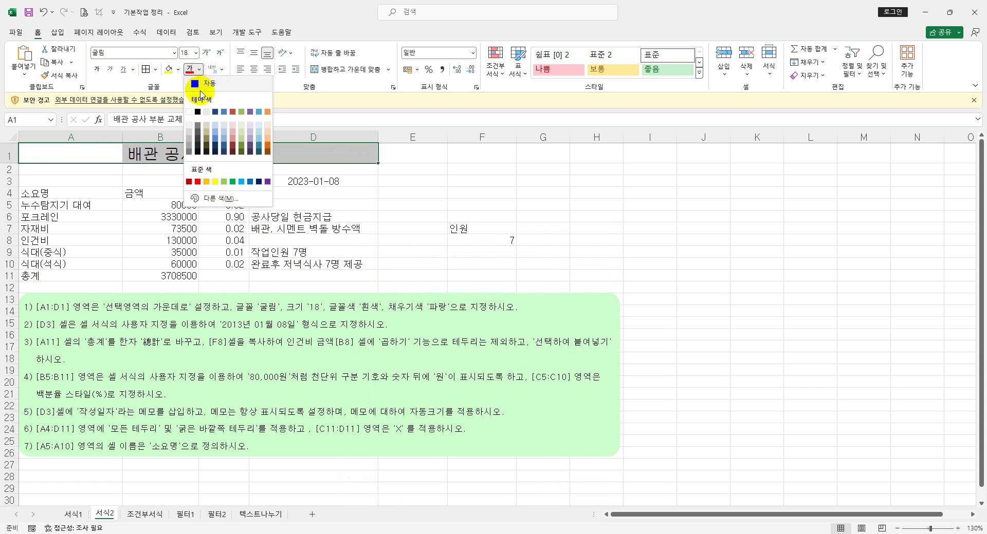
pyautogui.click(189, 111)
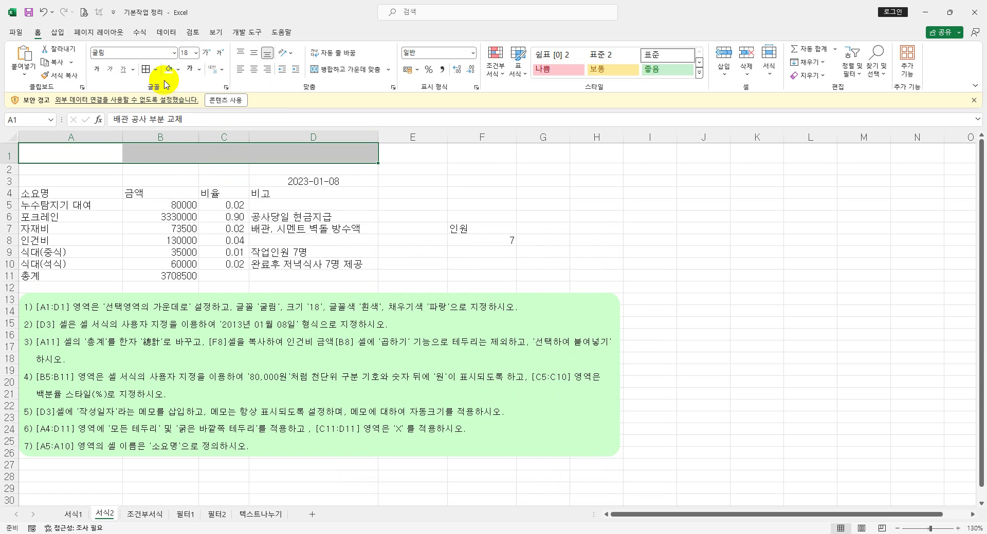
pyautogui.click(178, 69)
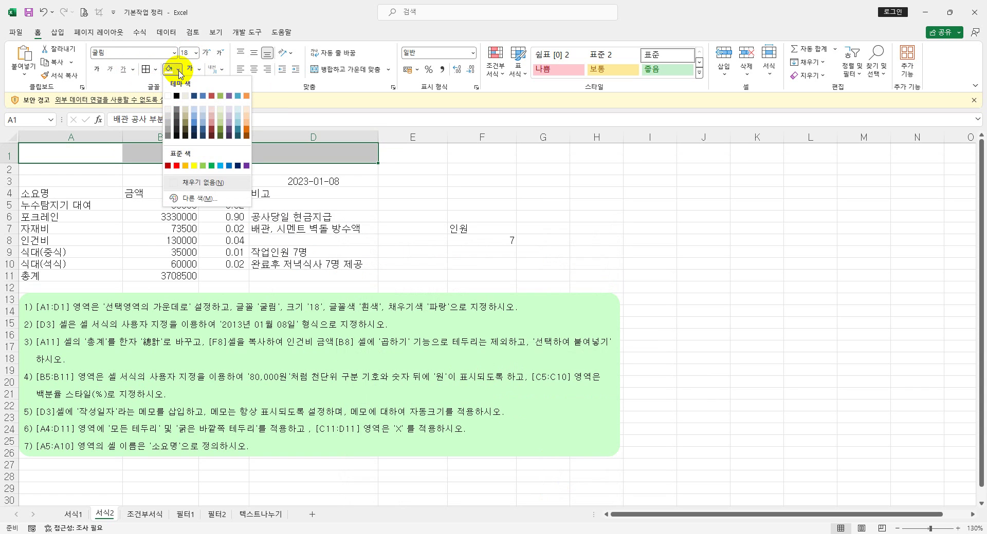
pyautogui.click(229, 166)
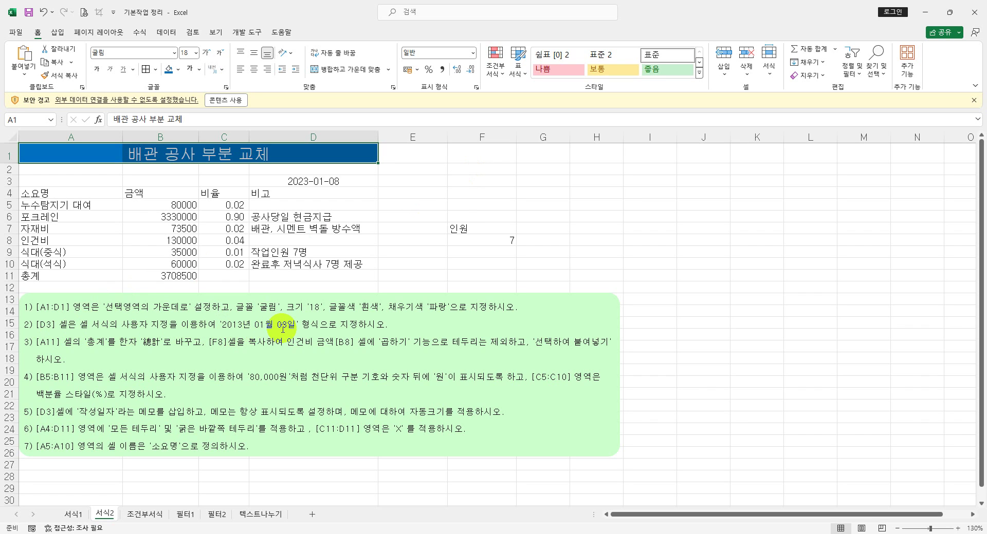
# - Apply the custom number format yyyy년 mm월 dd일 to the date in D3
pyautogui.click(348, 182)
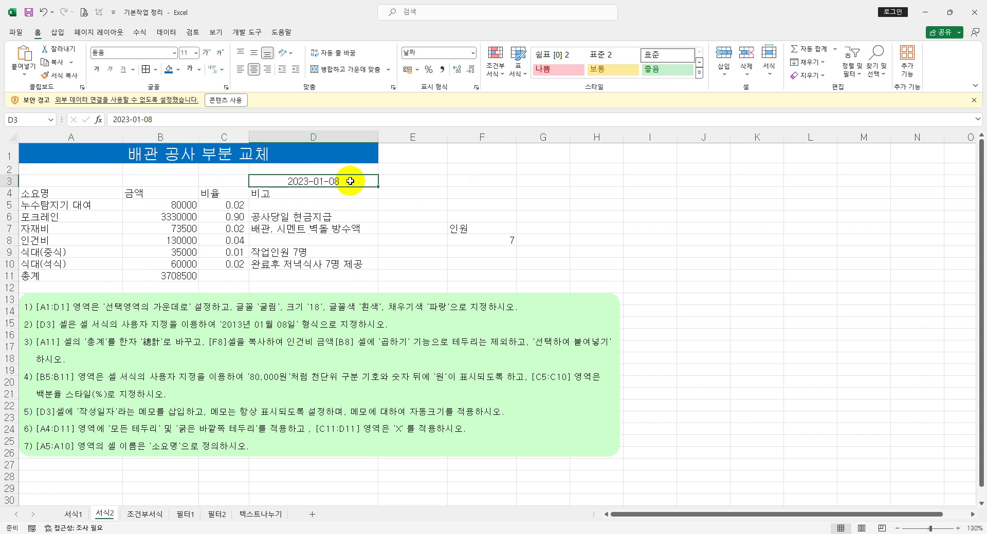
pyautogui.rightClick(352, 180)
pyautogui.click(394, 421)
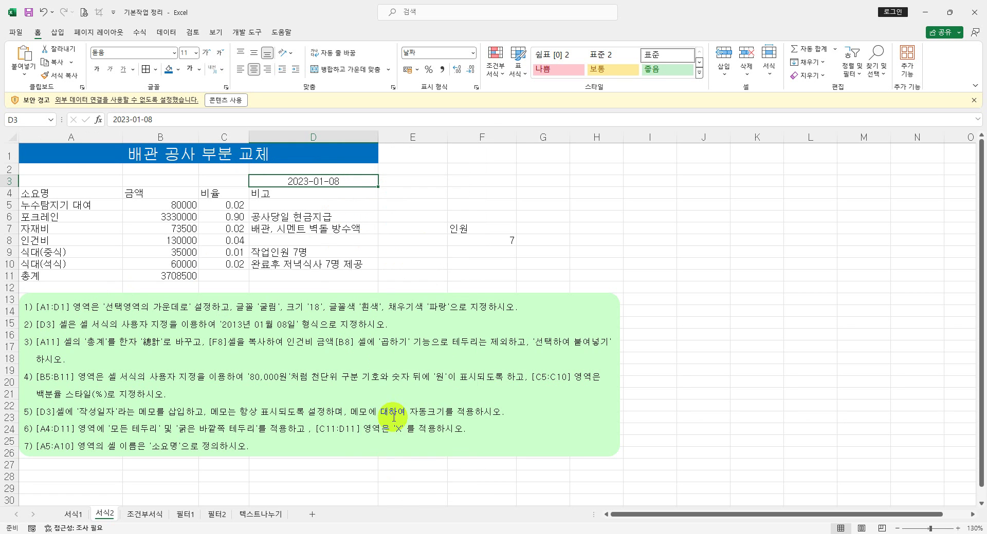
pyautogui.moveTo(447, 251); pyautogui.dragTo(683, 129)
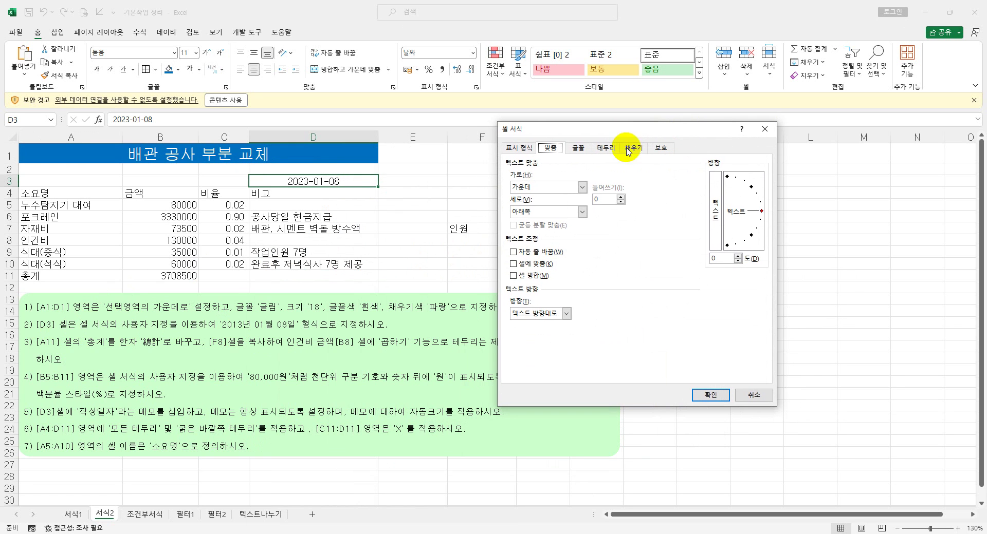
pyautogui.click(530, 151)
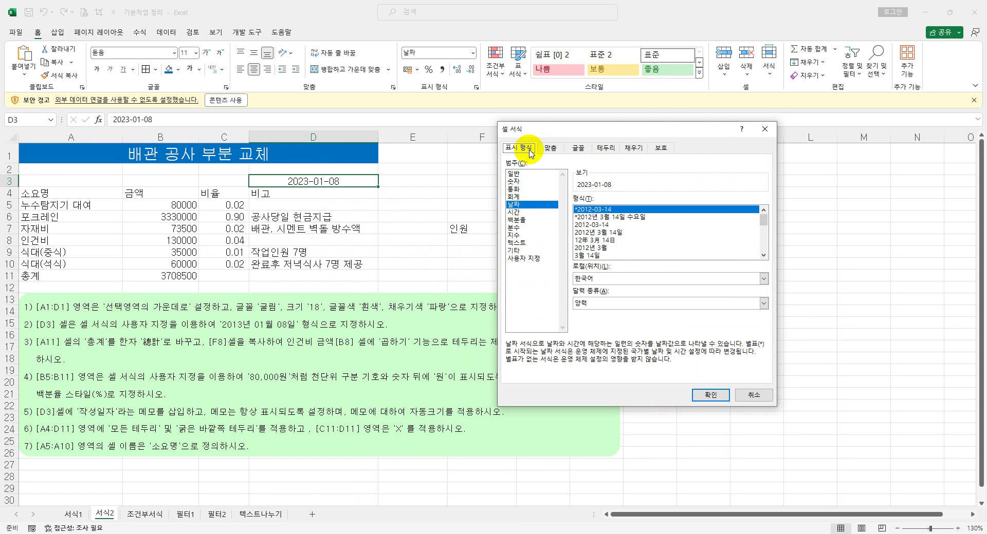
pyautogui.click(521, 258)
pyautogui.moveTo(612, 209); pyautogui.dragTo(543, 210)
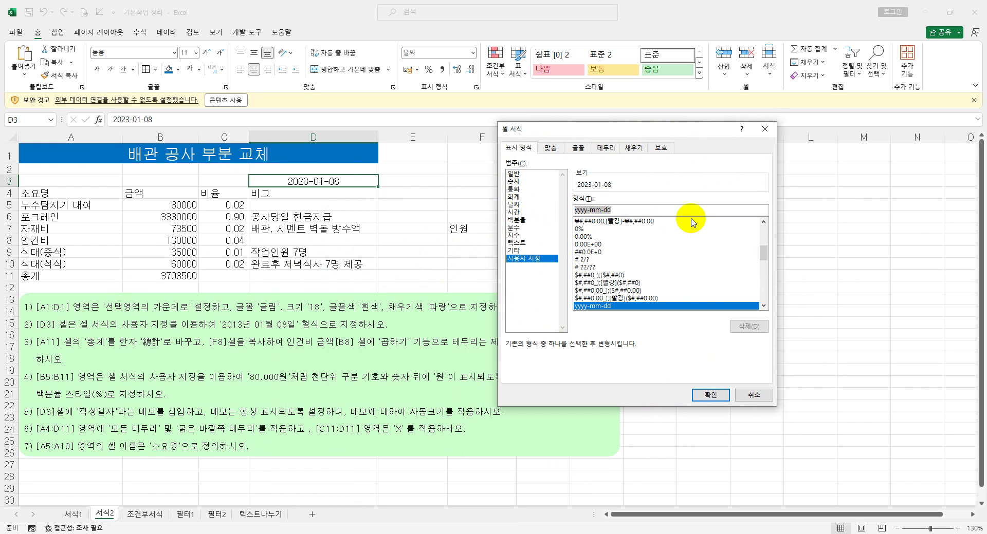
pyautogui.write('ㅛ')
pyautogui.press('BackSpace')
pyautogui.press('BackSpace')
pyautogui.write('yyyy년')
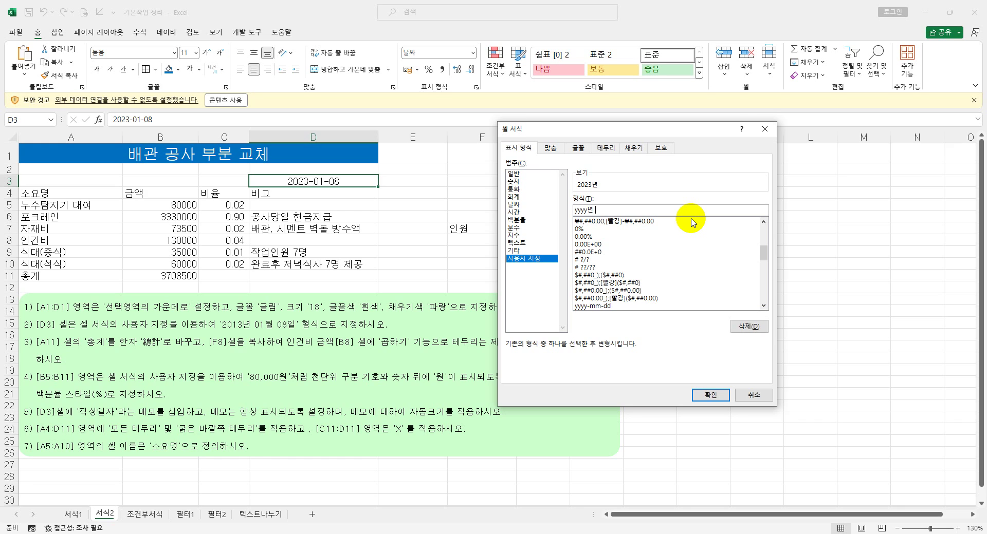
pyautogui.write('mm월 dd일')
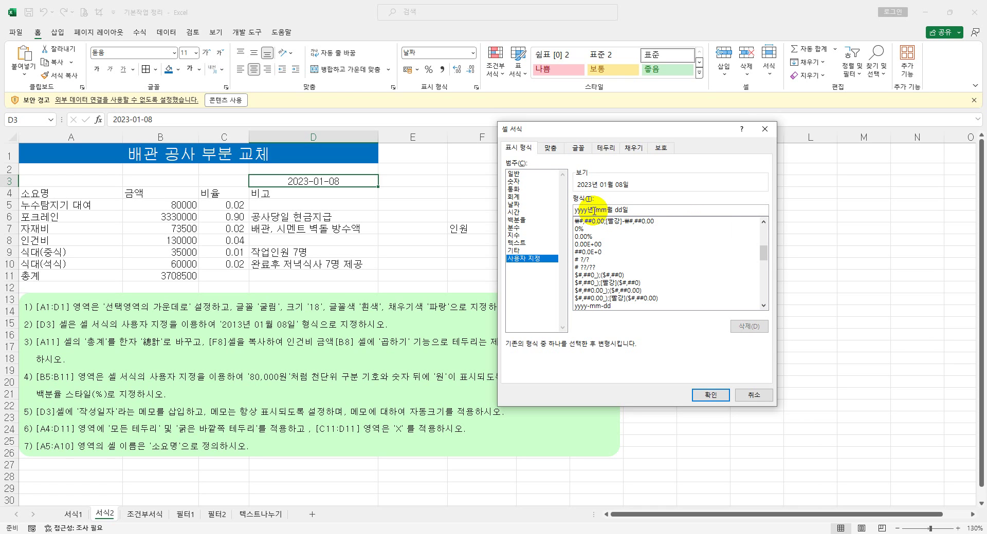
pyautogui.click(711, 395)
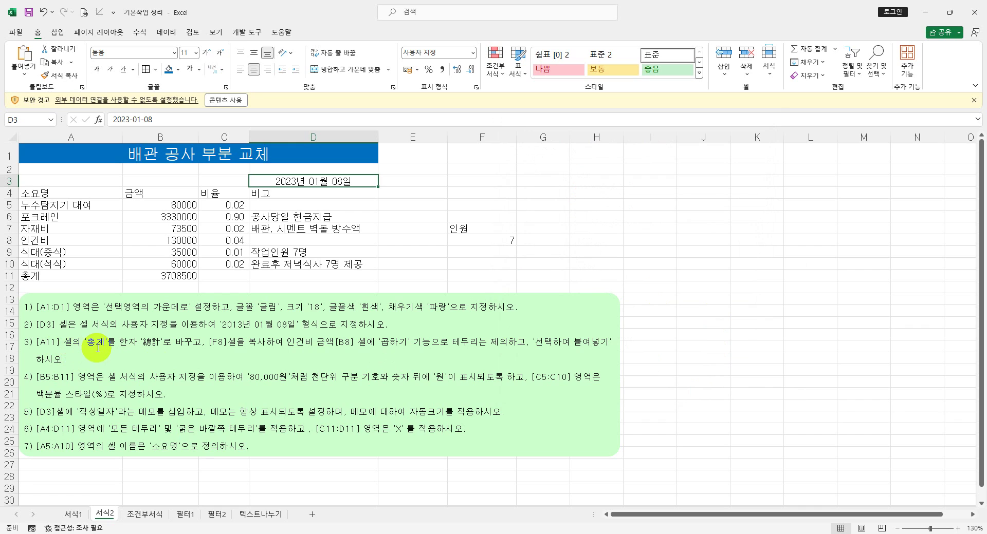
# - Convert the word 총계 in A11 to the Hanja 總計
pyautogui.click(53, 278)
pyautogui.doubleClick(55, 277)
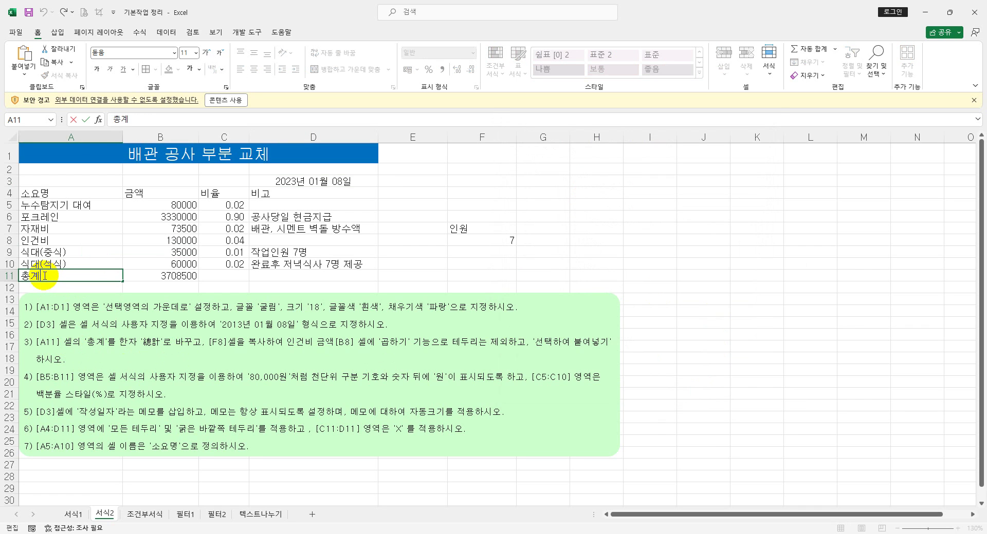
pyautogui.moveTo(41, 276); pyautogui.dragTo(20, 277)
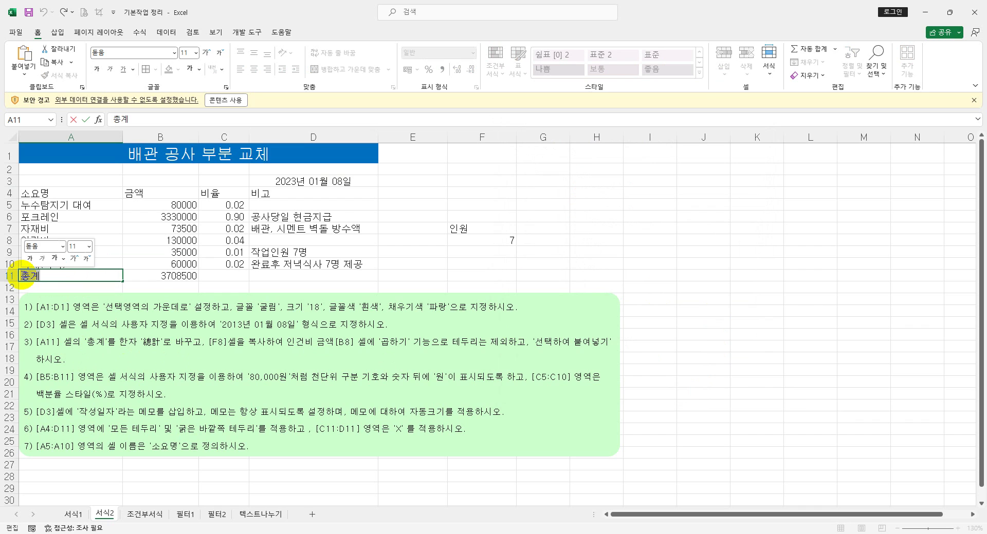
pyautogui.press('Hangul_Hanja')
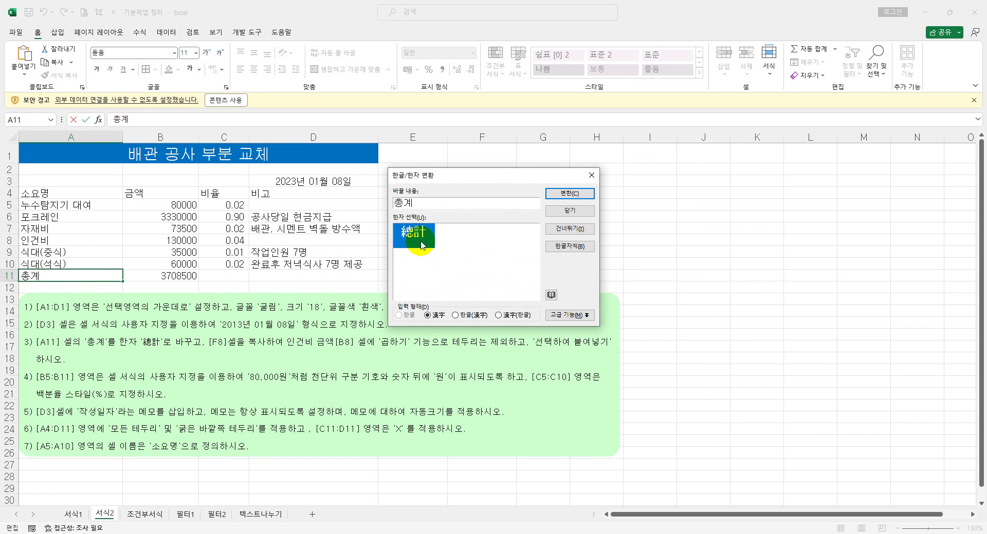
pyautogui.click(569, 194)
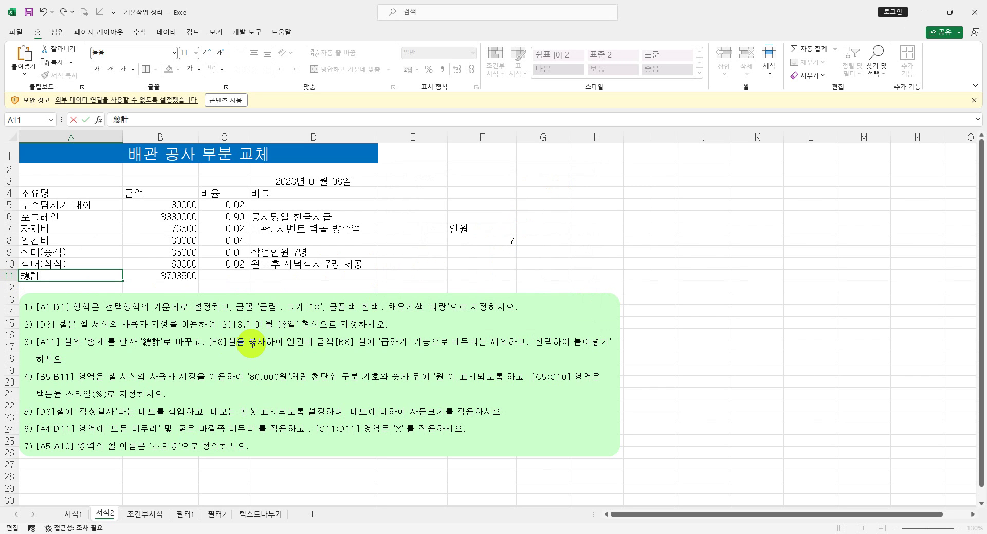
# - Copy F8 and paste it special onto the 인건비 amount in B8 with 테두리만 제외 and the 곱하기 operation
pyautogui.click(501, 239)
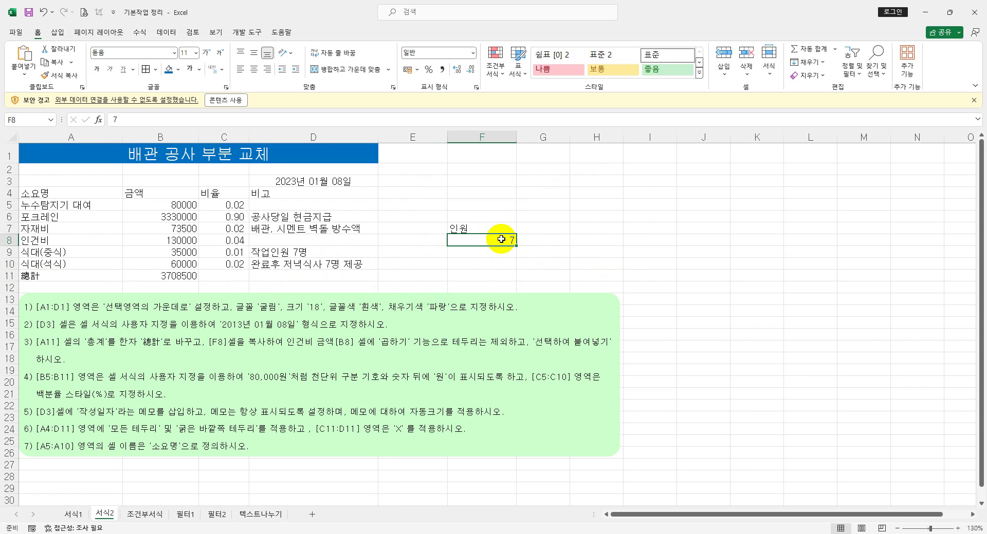
pyautogui.rightClick(501, 239)
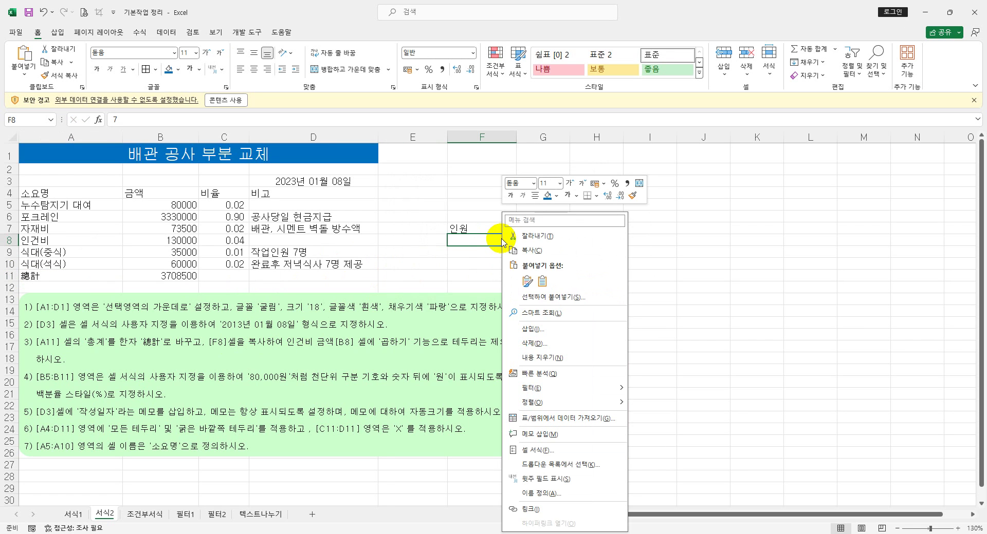
pyautogui.click(531, 250)
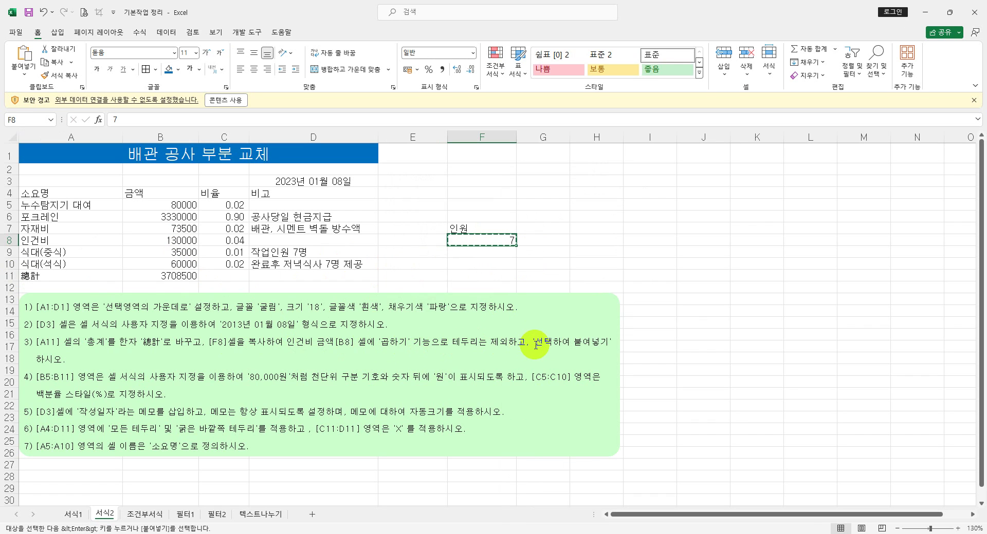
pyautogui.click(180, 239)
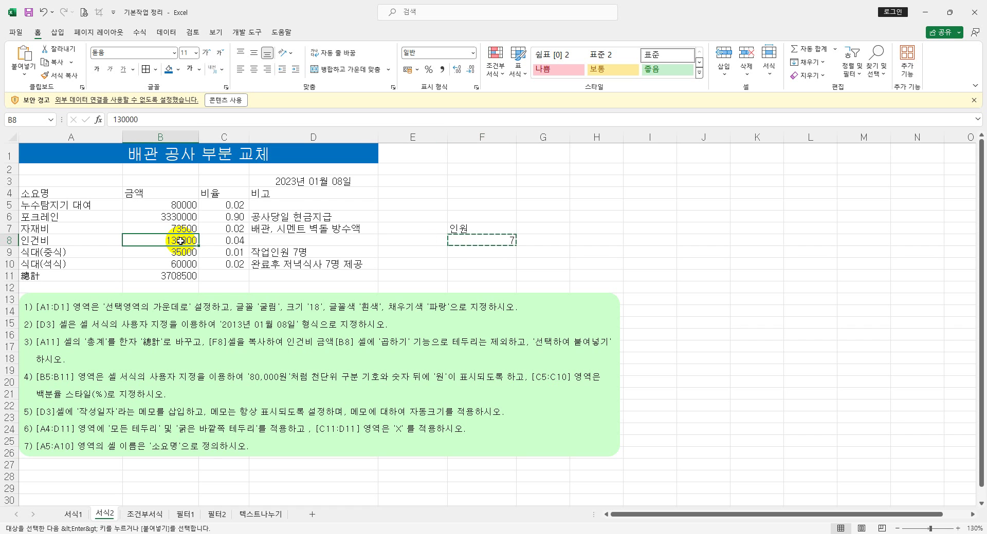
pyautogui.rightClick(181, 240)
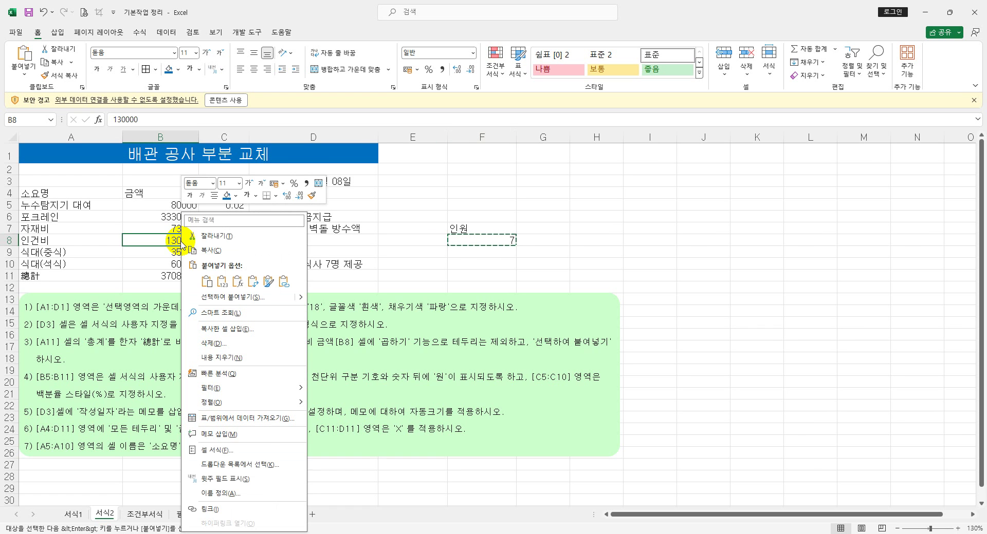
pyautogui.click(231, 301)
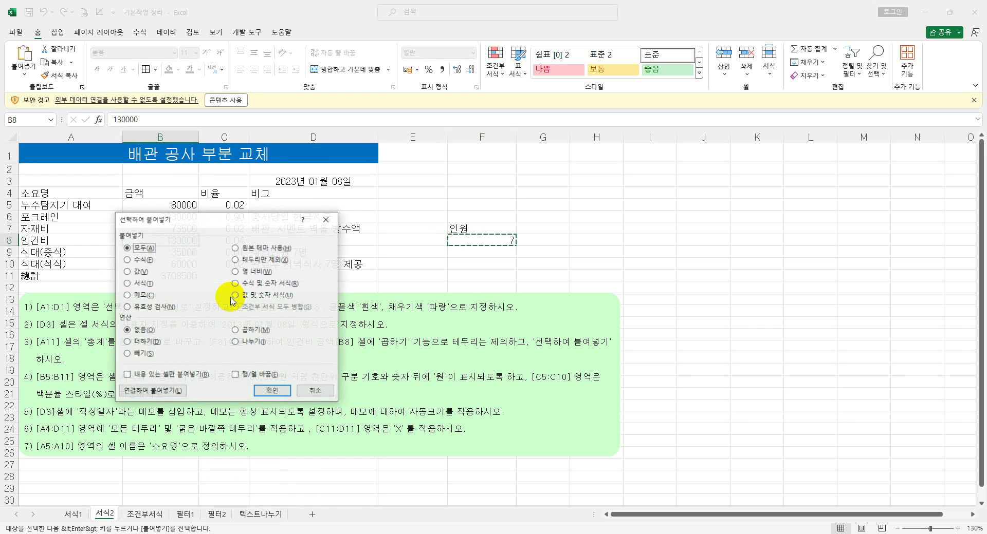
pyautogui.moveTo(247, 223); pyautogui.dragTo(523, 108)
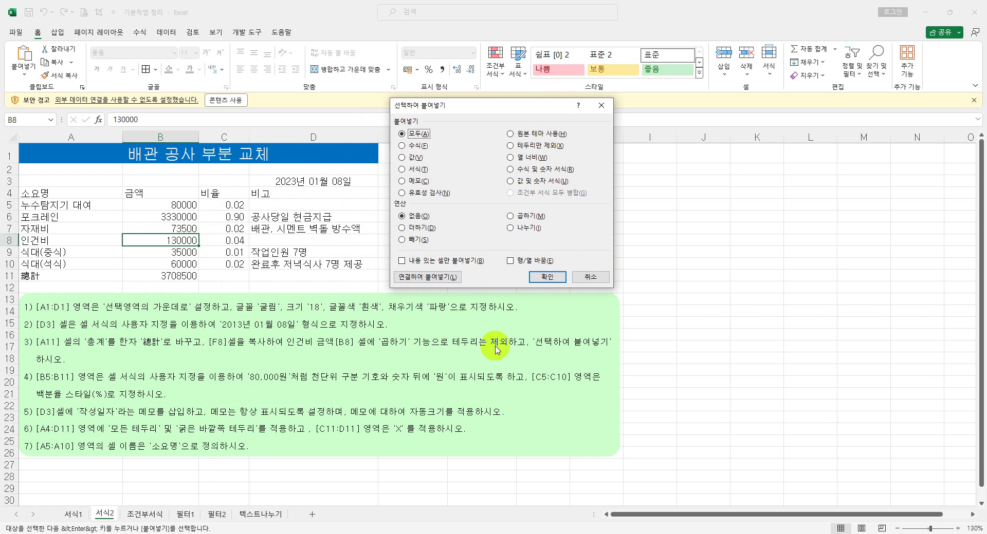
pyautogui.click(511, 146)
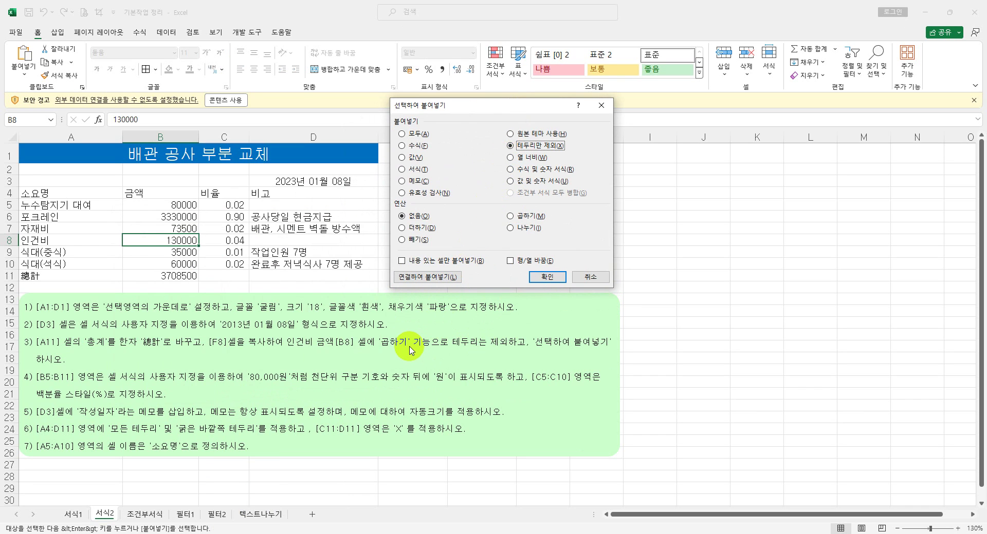
pyautogui.click(510, 215)
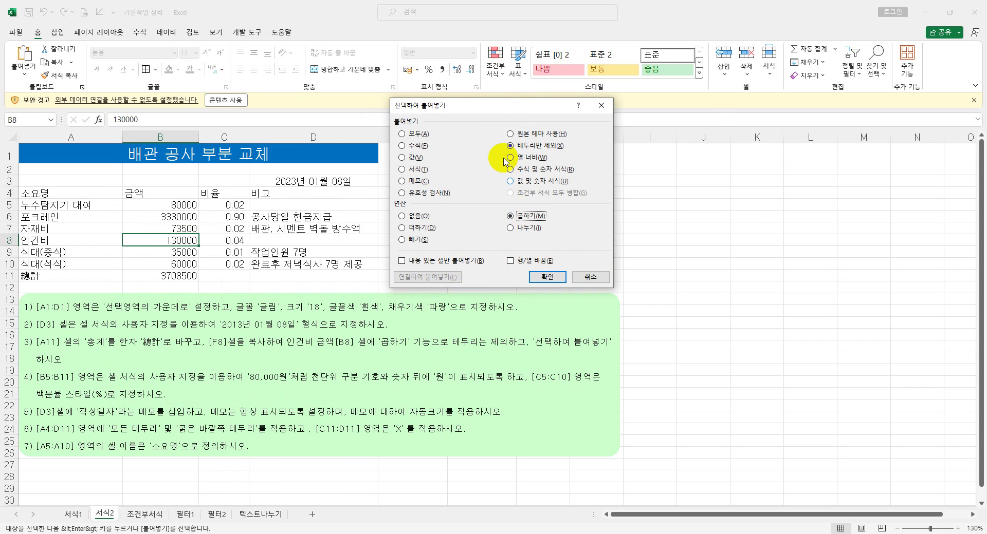
pyautogui.moveTo(502, 103); pyautogui.dragTo(667, 117)
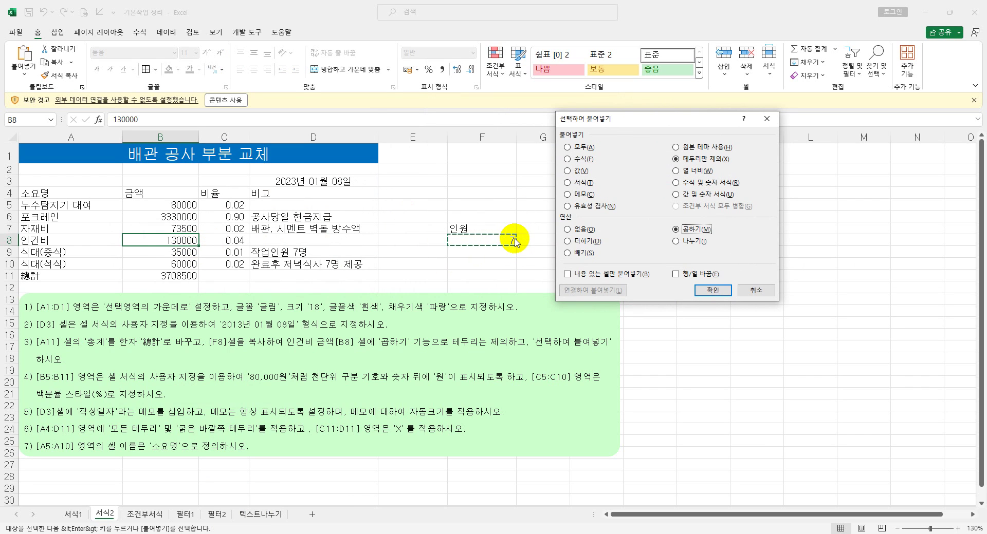
pyautogui.click(711, 291)
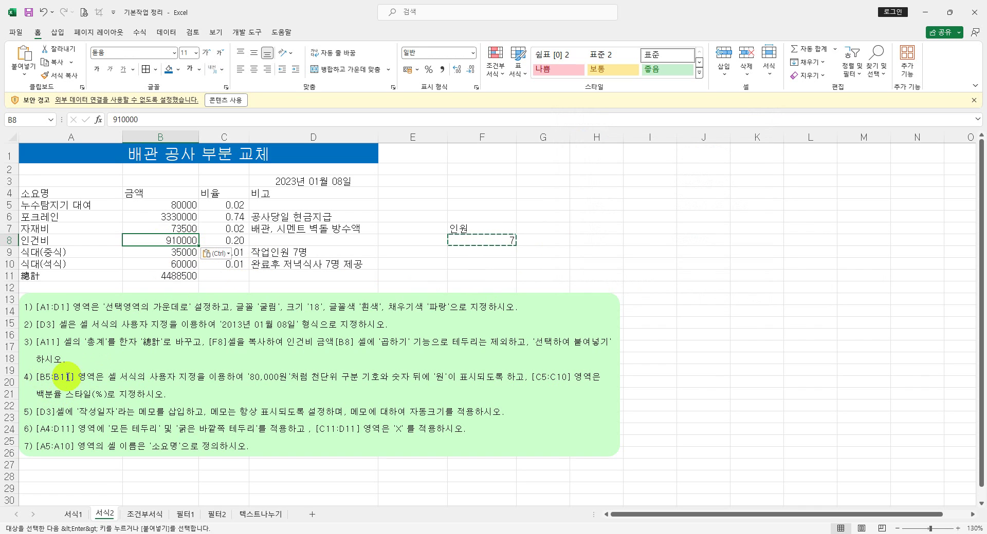
# - Apply the custom number format #,##0"원" to the amounts in B5:B11
pyautogui.click(186, 206)
pyautogui.moveTo(187, 205); pyautogui.dragTo(182, 273)
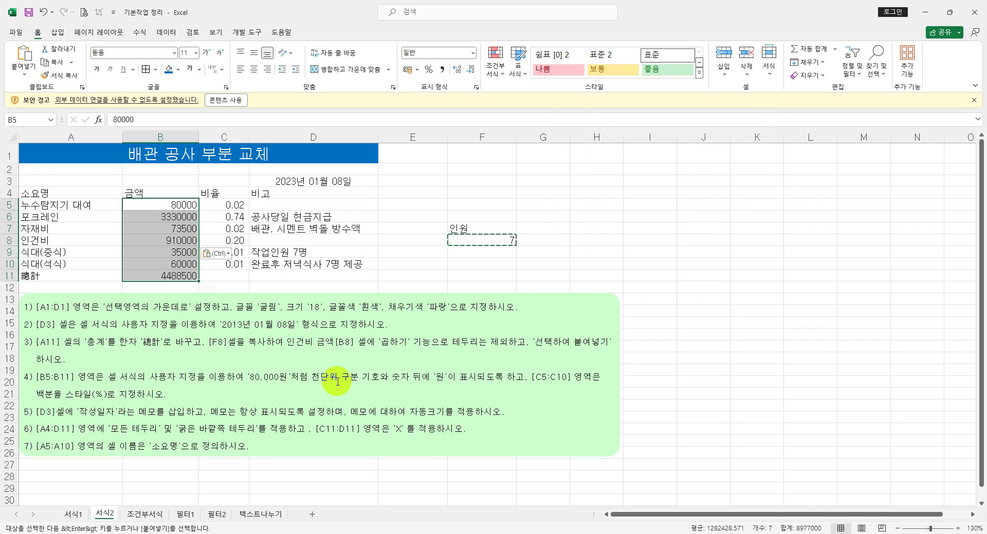
pyautogui.rightClick(175, 263)
pyautogui.click(252, 450)
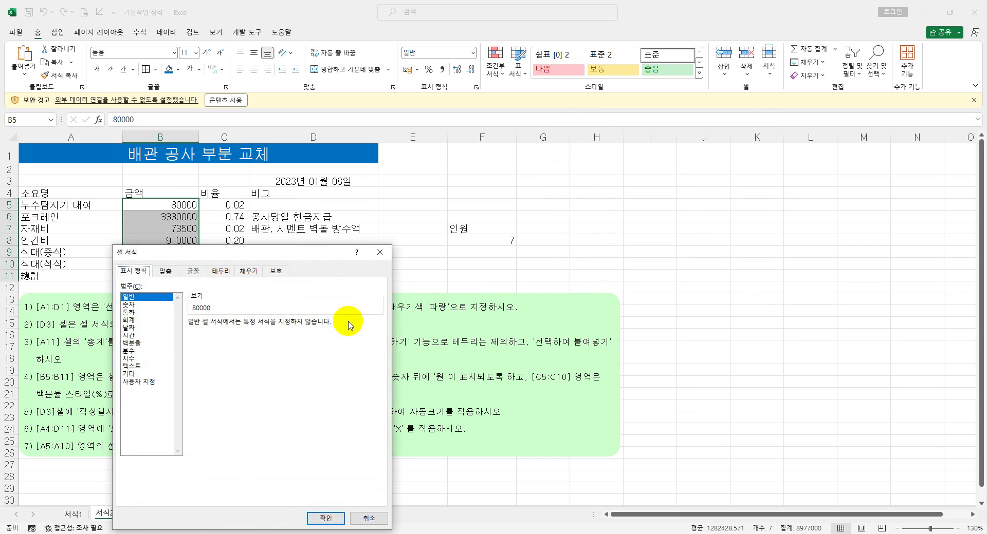
pyautogui.moveTo(317, 253); pyautogui.dragTo(708, 114)
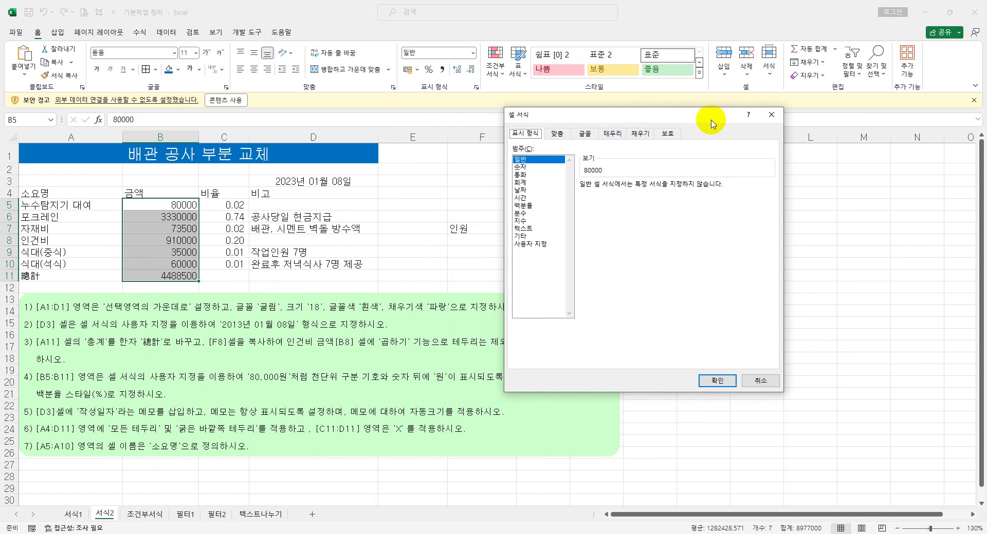
pyautogui.click(542, 246)
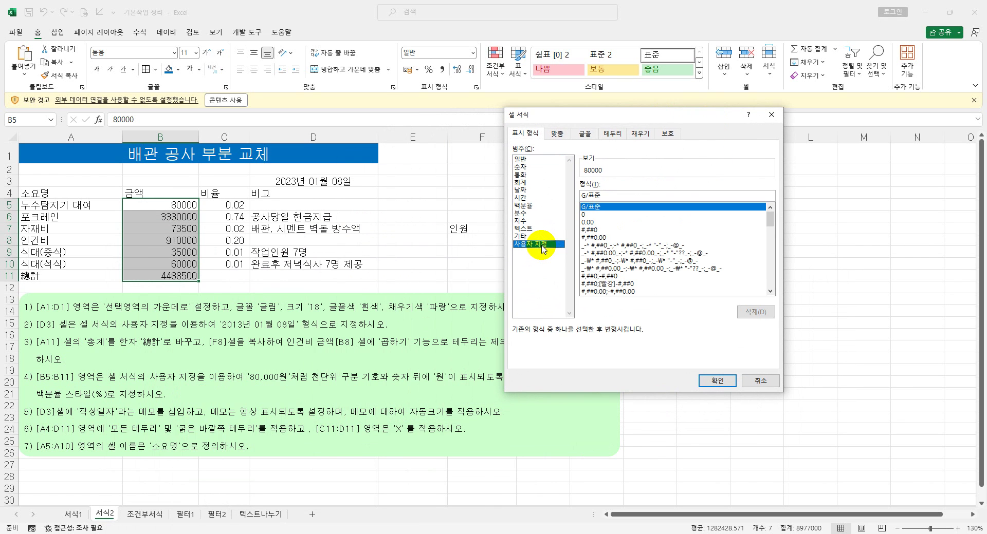
pyautogui.click(590, 230)
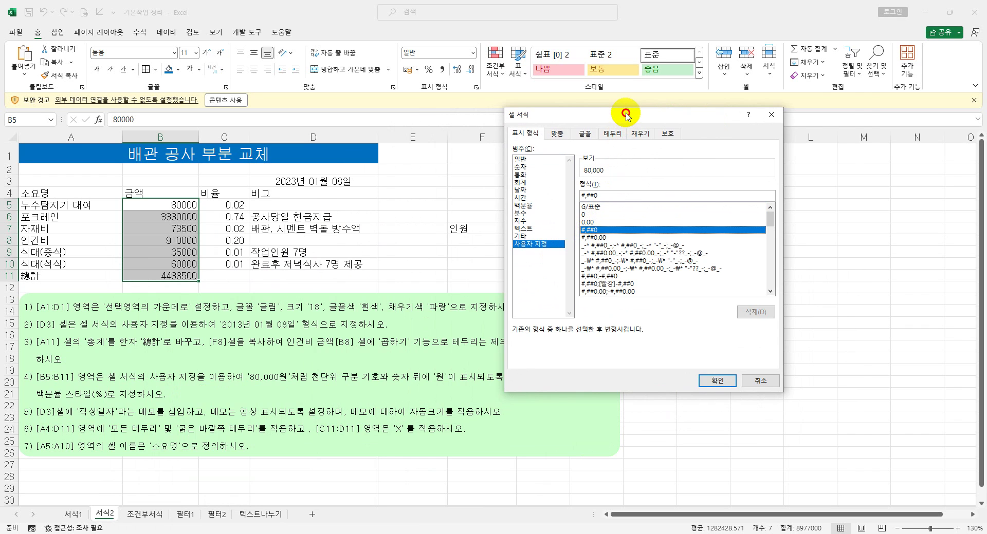
pyautogui.moveTo(624, 113); pyautogui.dragTo(706, 83)
pyautogui.click(695, 166)
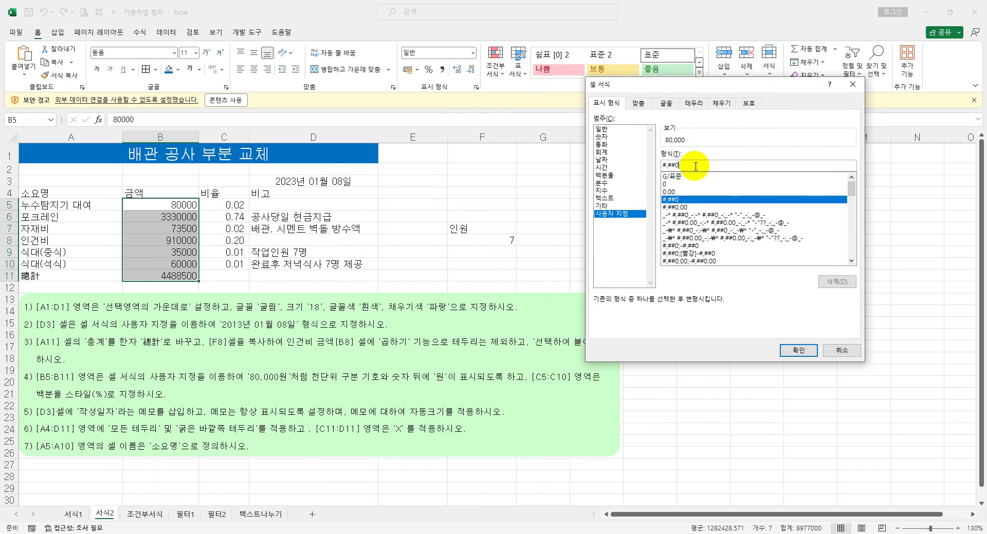
pyautogui.write('"')
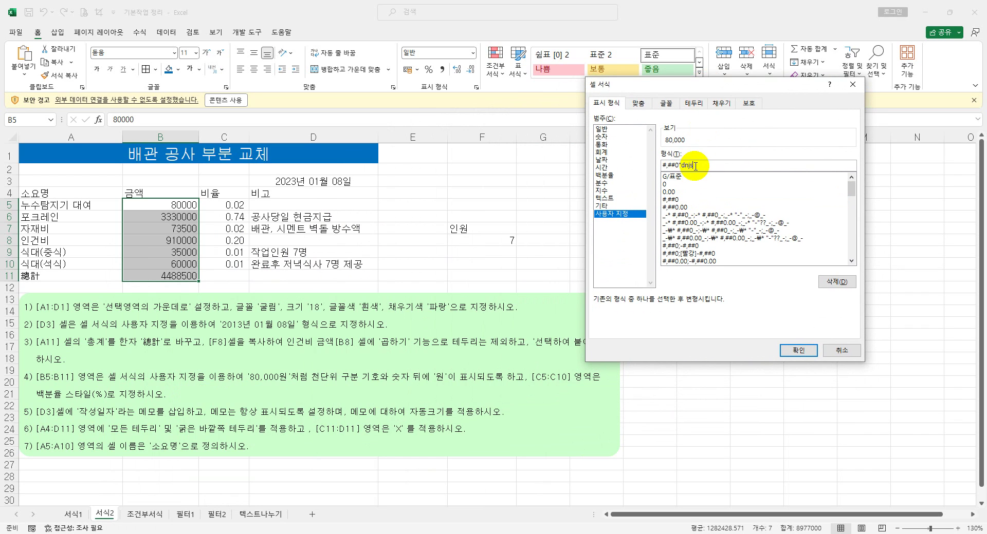
pyautogui.write('원"')
pyautogui.press('Return')
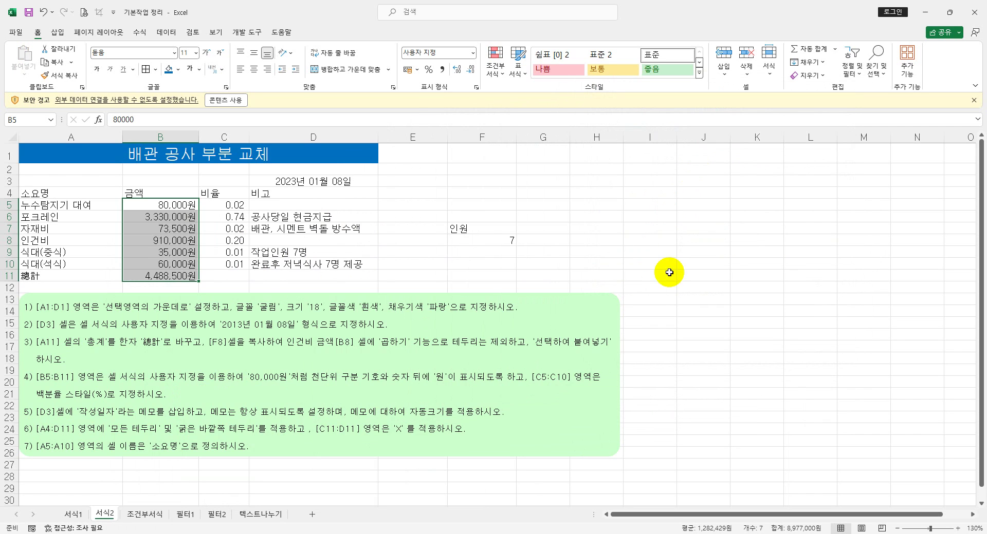
# - Apply the percent style to the ratios in C5:C10
pyautogui.click(231, 203)
pyautogui.moveTo(231, 203); pyautogui.dragTo(232, 262)
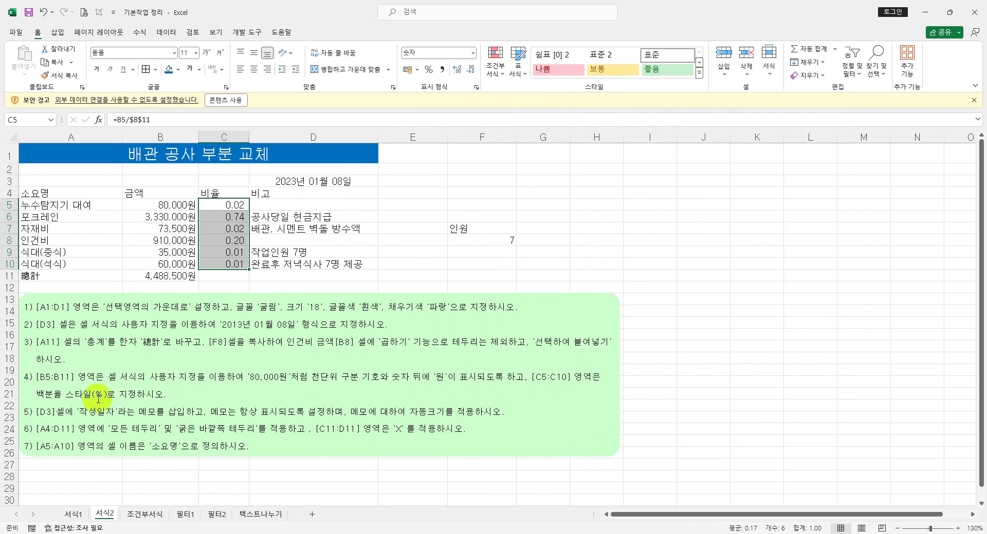
pyautogui.click(429, 70)
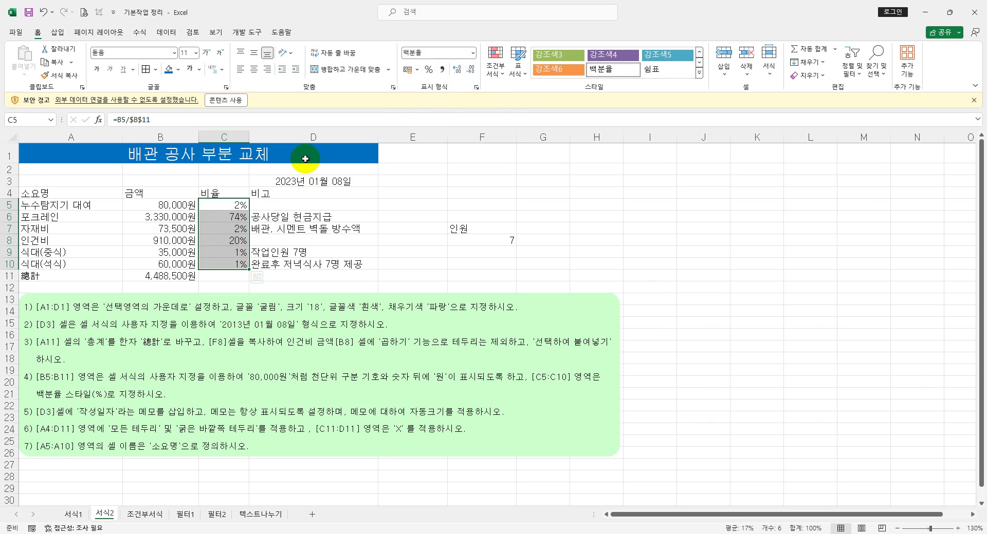
# - Insert a memo with the text 작성일자 on the date cell D3
pyautogui.click(305, 188)
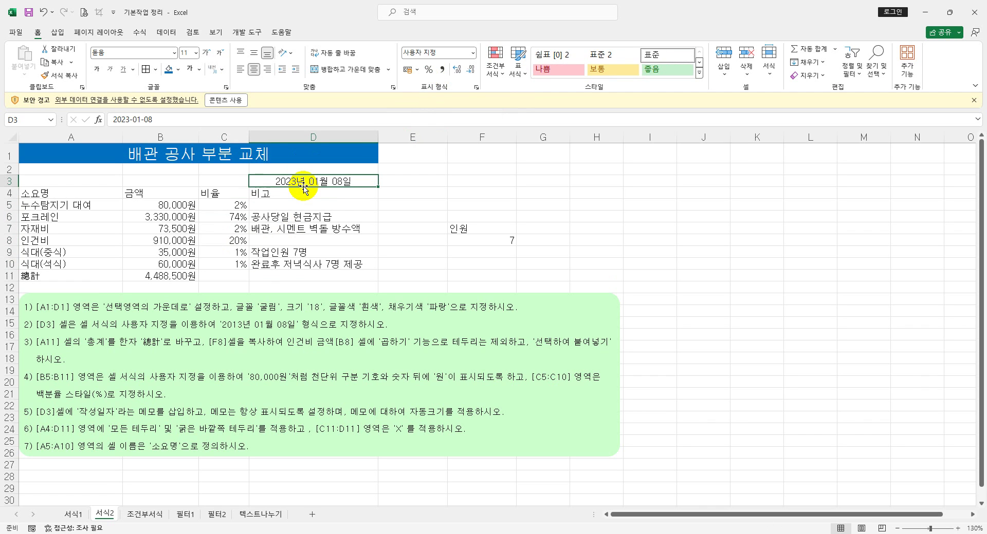
pyautogui.rightClick(337, 182)
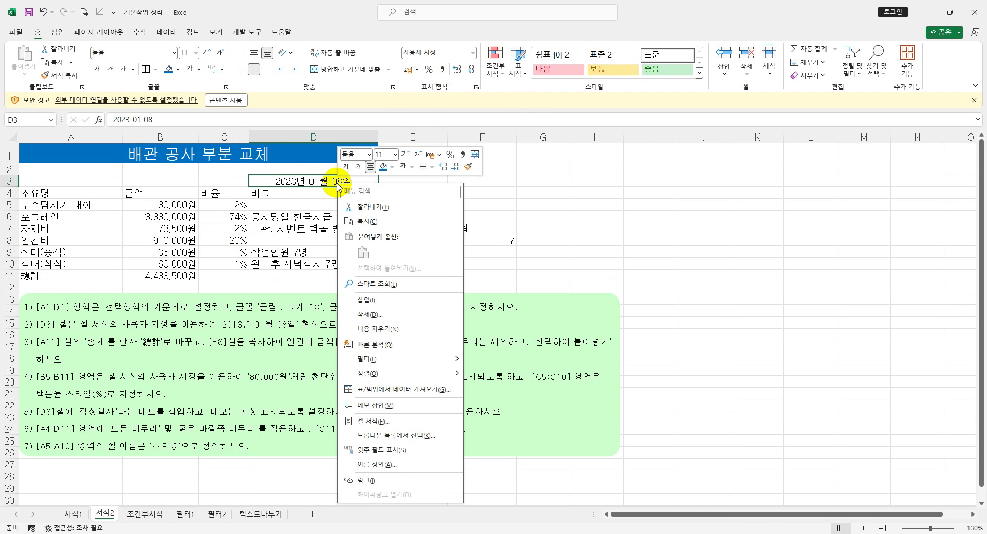
pyautogui.click(391, 406)
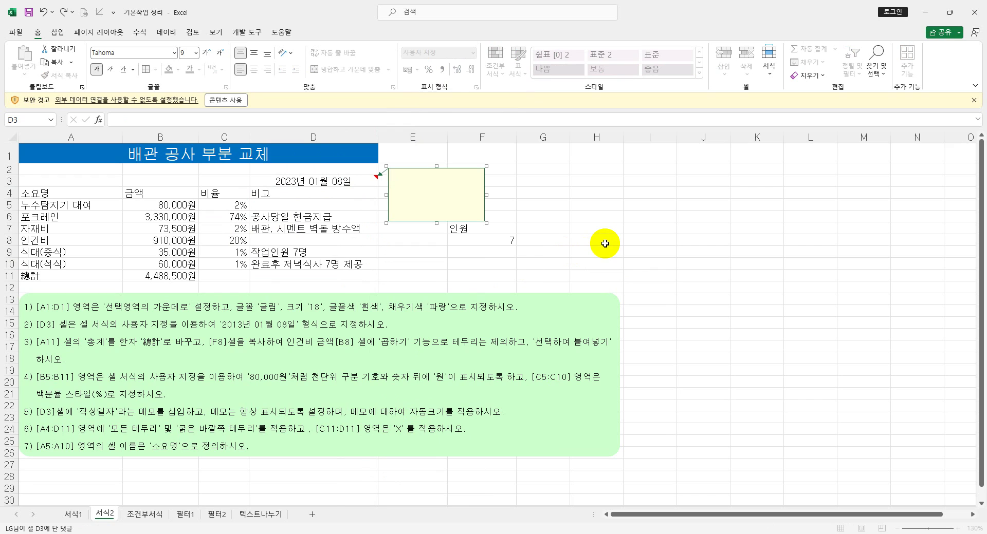
pyautogui.write('작성일ㅈ')
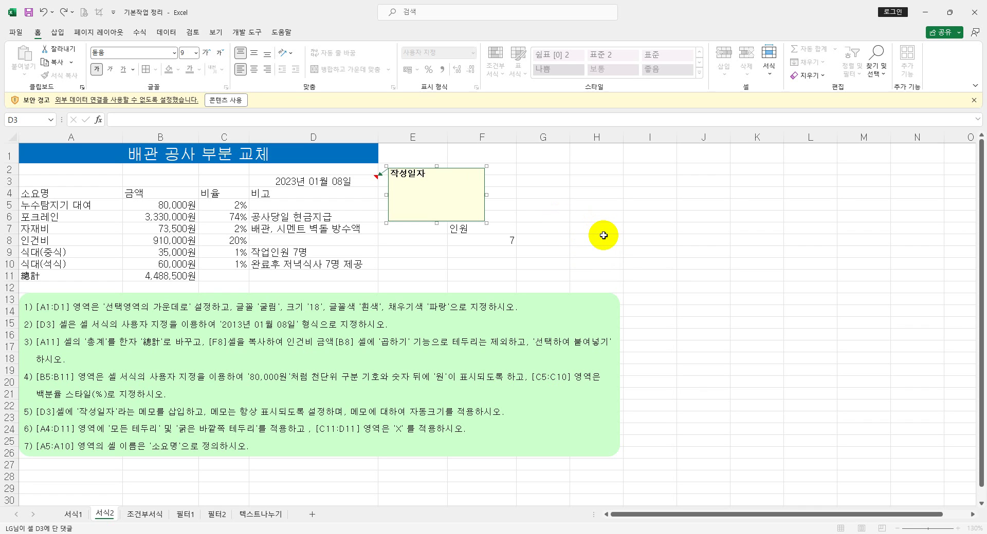
pyautogui.click(604, 235)
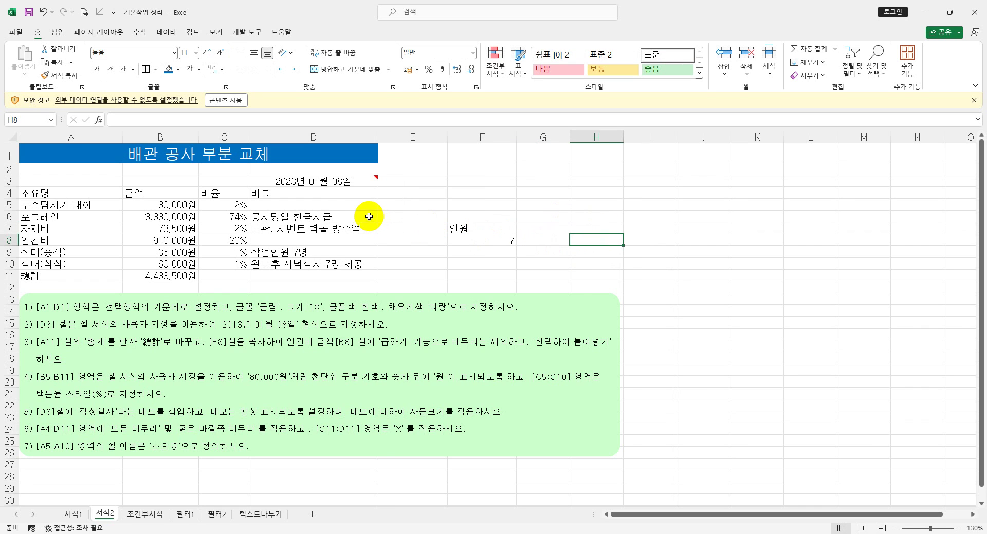
# - Set the memo on D3 to stay always displayed
pyautogui.moveTo(311, 181)
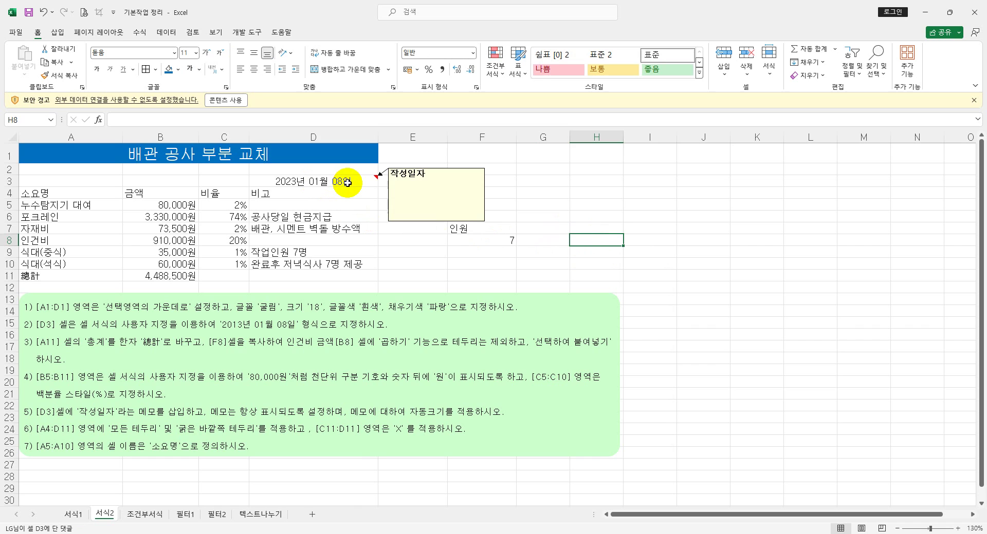
pyautogui.click(347, 182)
pyautogui.rightClick(348, 184)
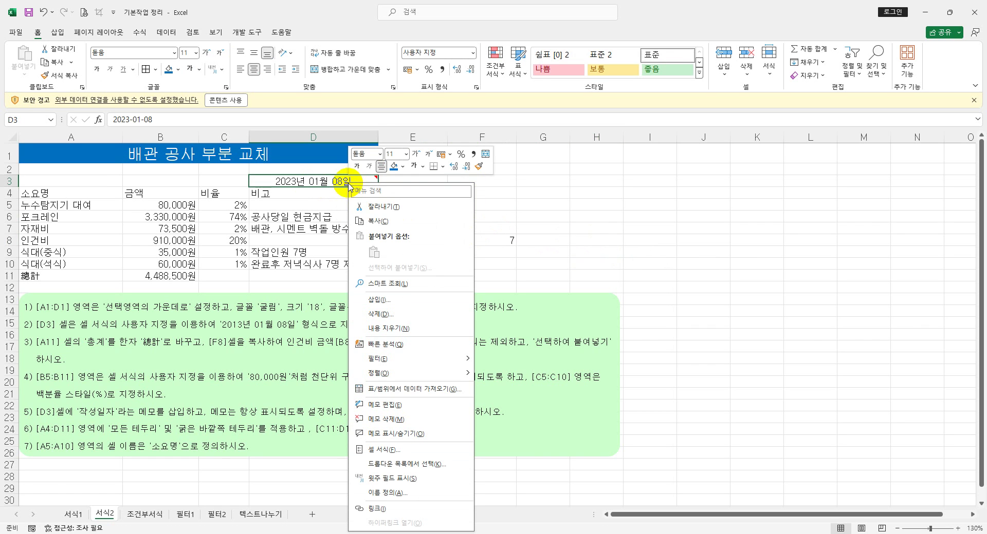
pyautogui.click(408, 435)
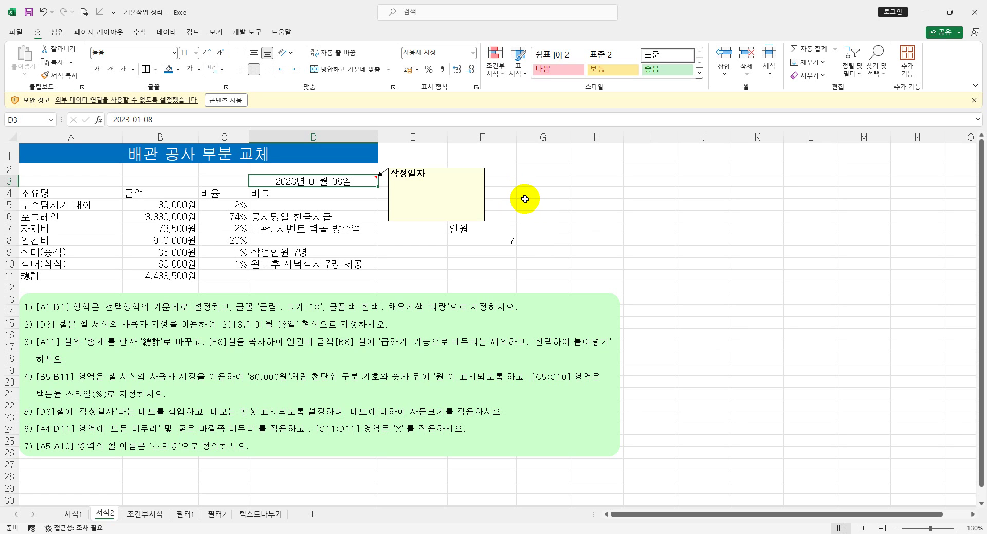
pyautogui.rightClick(430, 177)
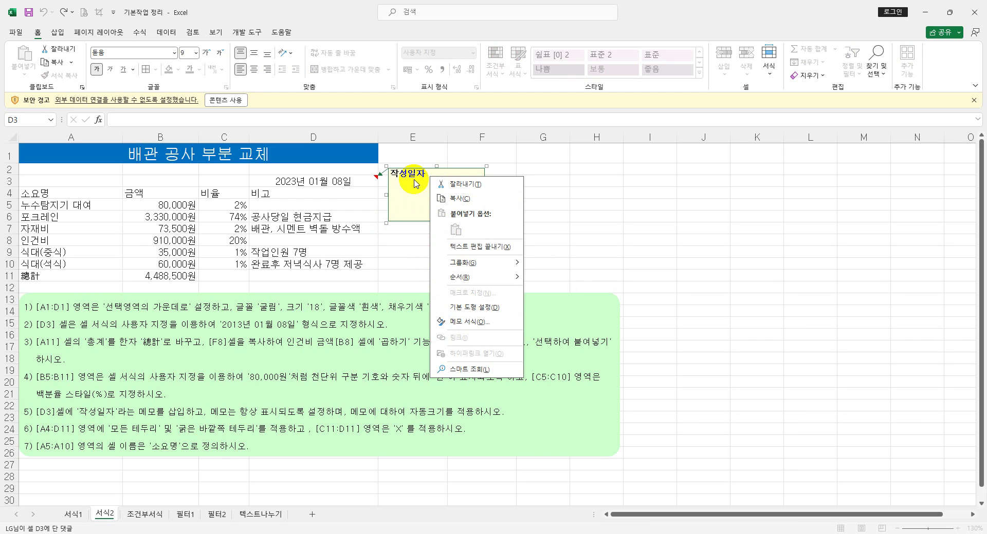
pyautogui.click(477, 323)
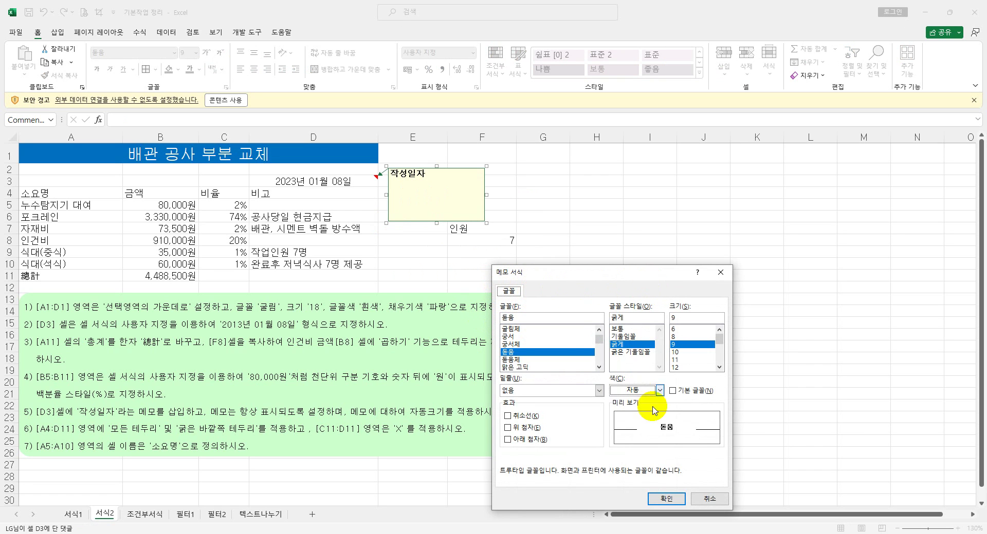
pyautogui.click(701, 498)
pyautogui.click(577, 216)
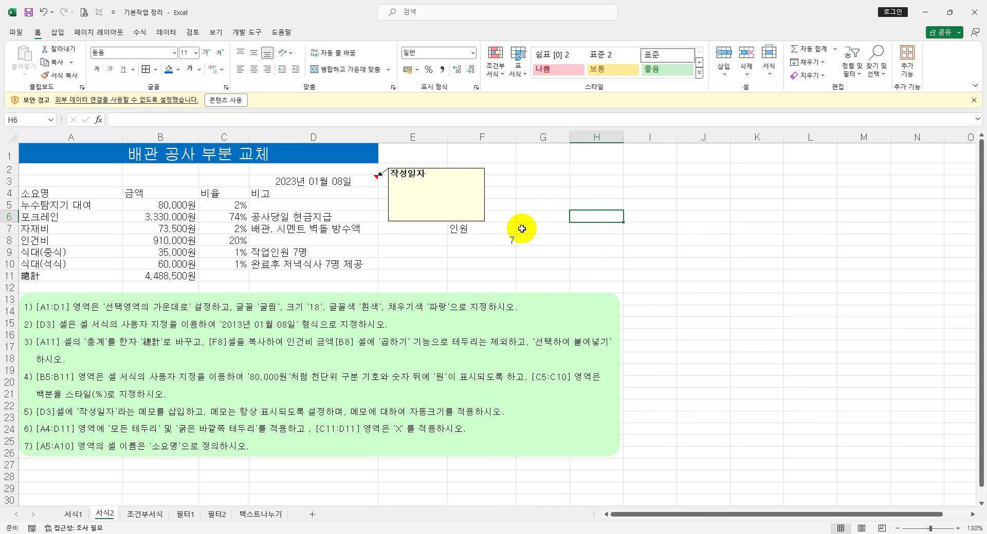
# - Turn on automatic sizing for the 작성일자 memo attached to the date cell D3
pyautogui.rightClick(484, 221)
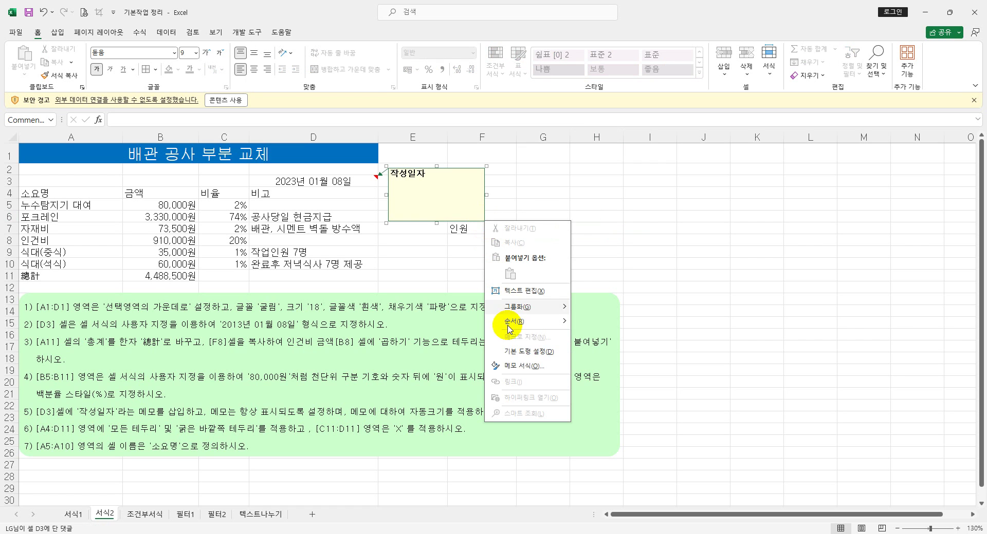
pyautogui.click(514, 367)
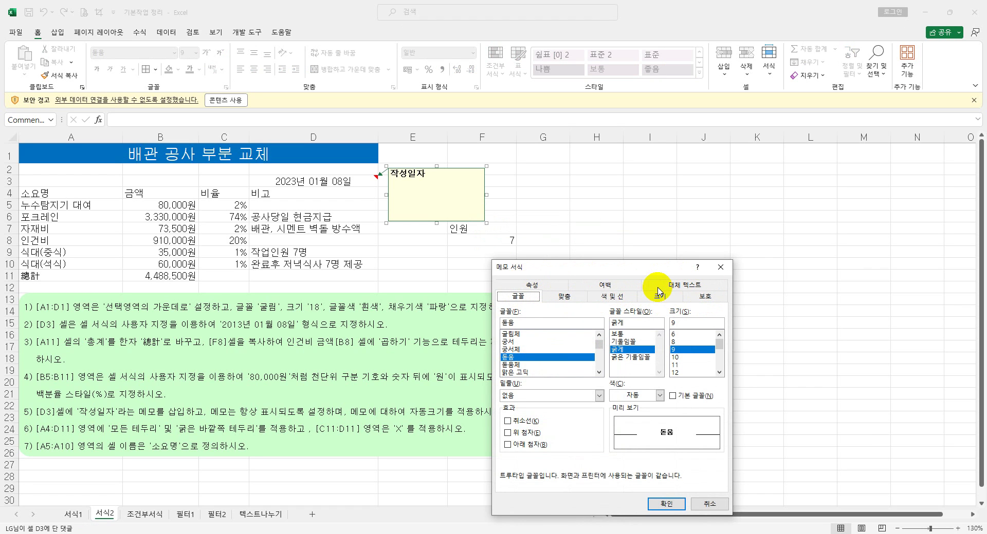
pyautogui.click(574, 298)
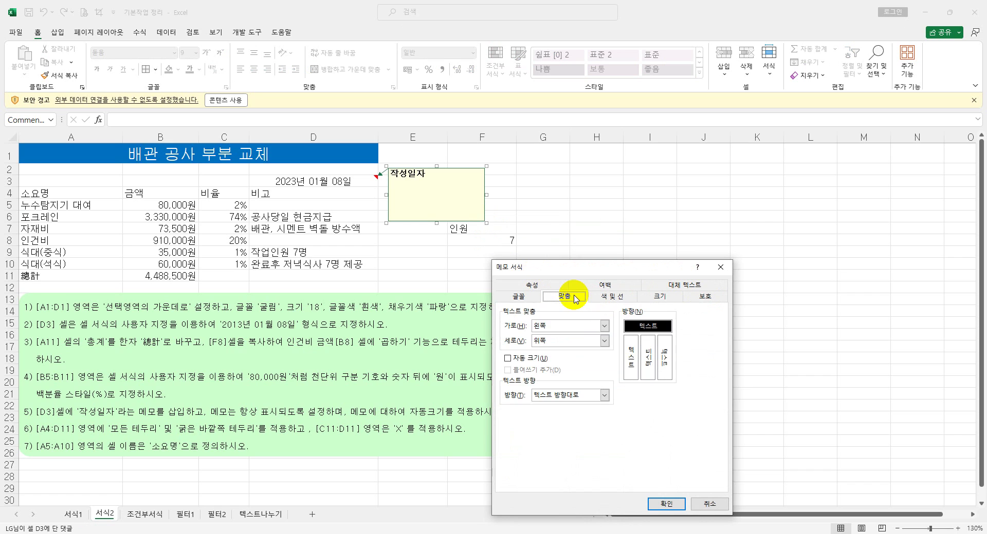
pyautogui.click(509, 359)
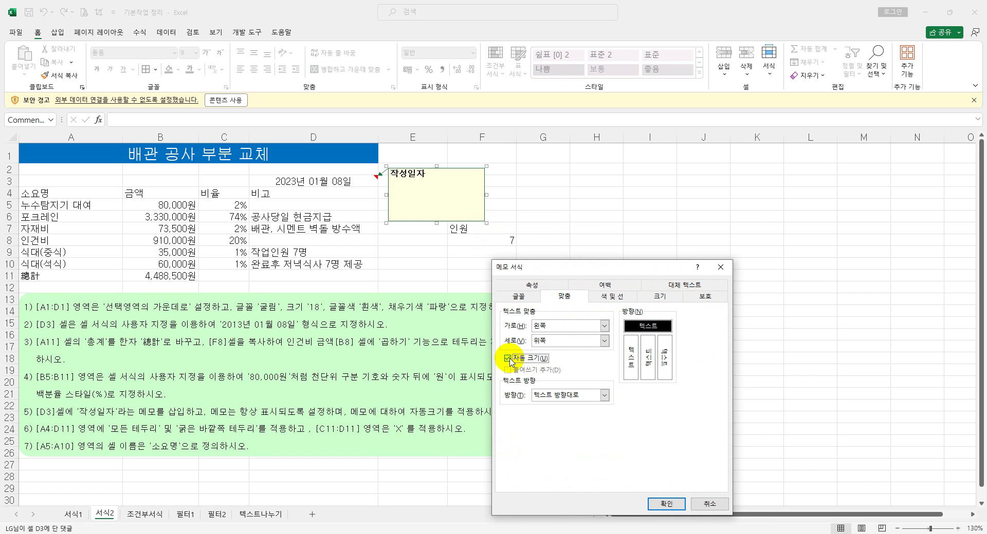
pyautogui.click(657, 505)
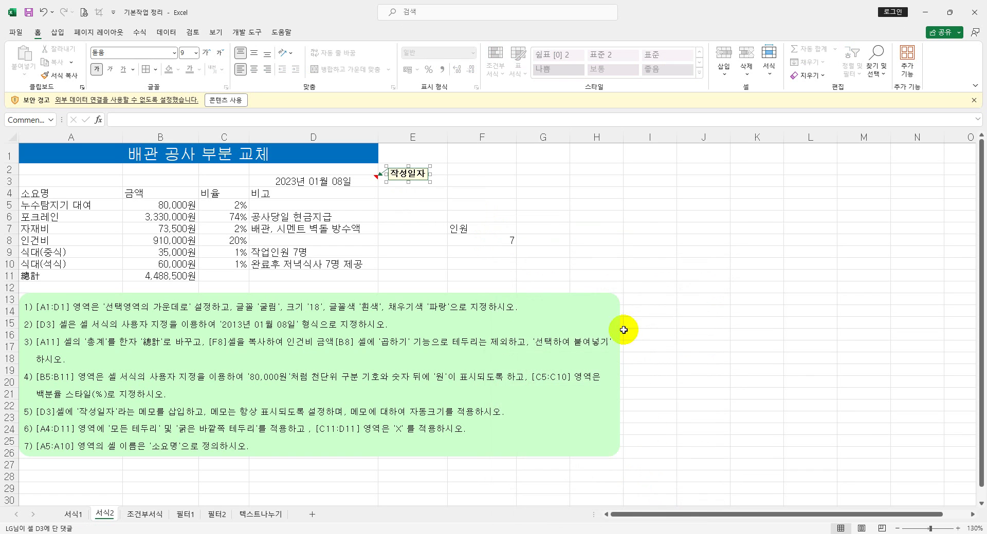
pyautogui.click(602, 249)
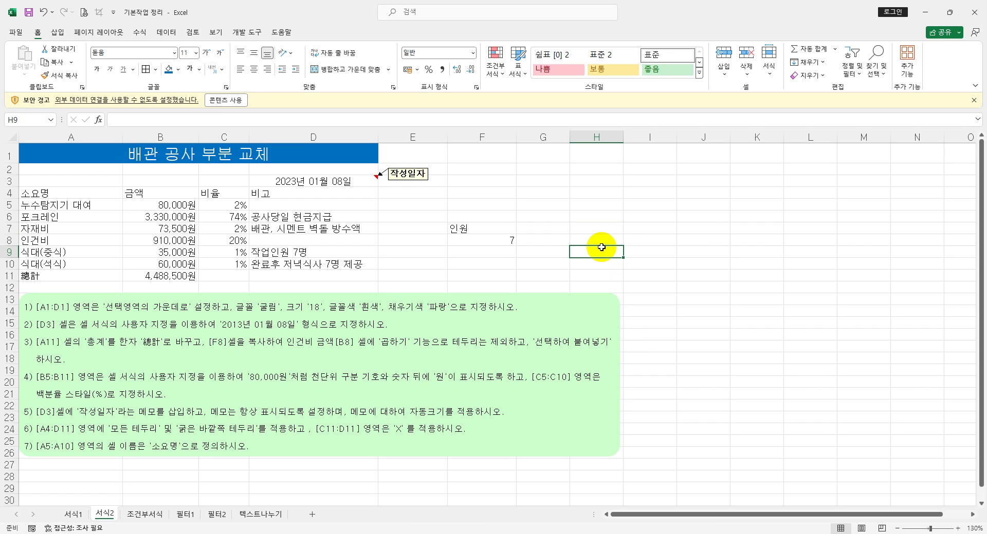
# - Apply all borders and a thick outside border to the table range A4:D11
pyautogui.click(60, 196)
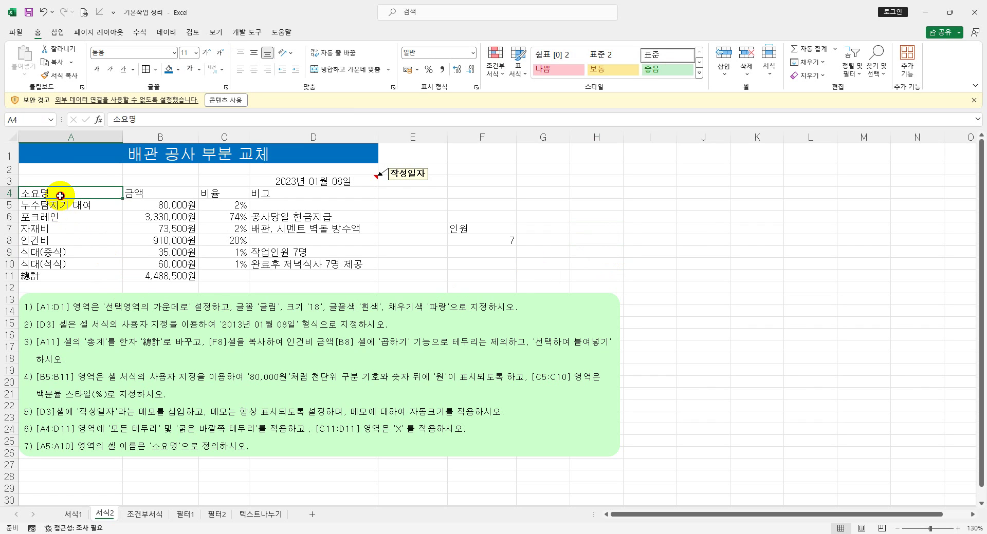
pyautogui.moveTo(60, 196); pyautogui.dragTo(328, 273)
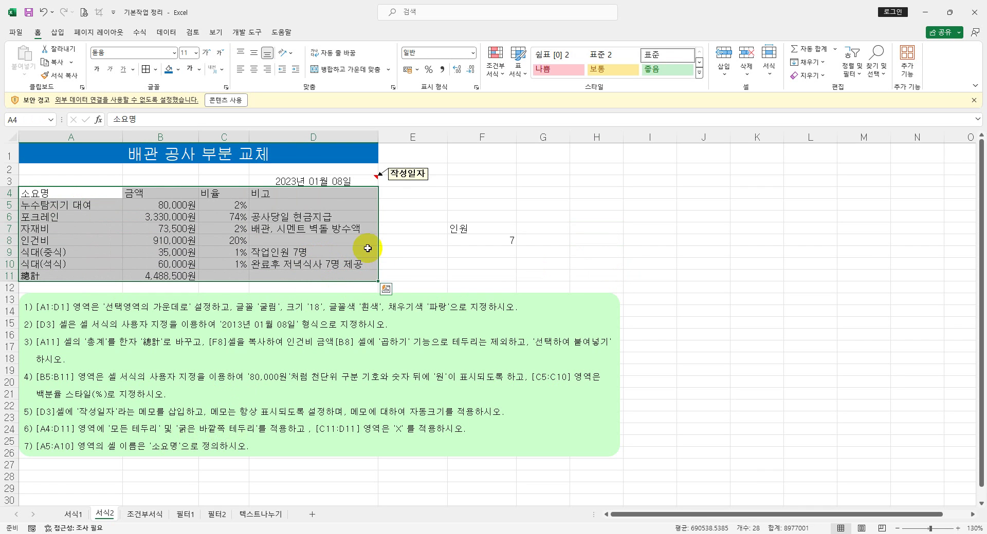
pyautogui.click(155, 70)
pyautogui.click(184, 178)
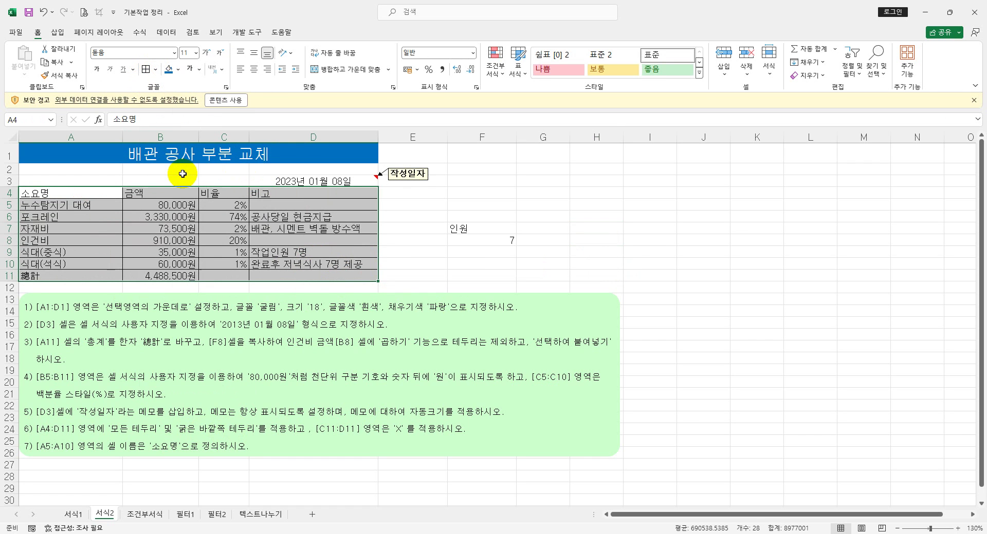
pyautogui.click(156, 70)
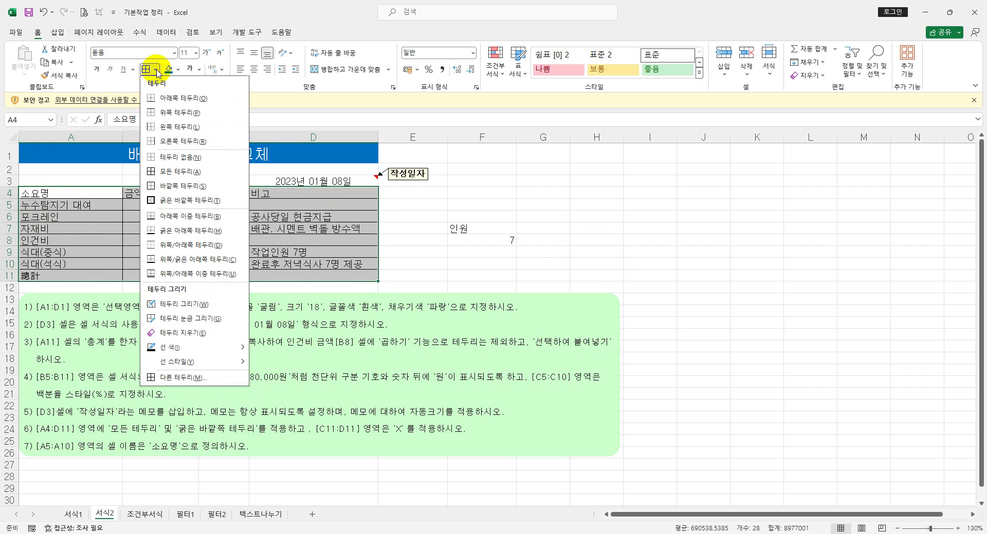
pyautogui.click(170, 200)
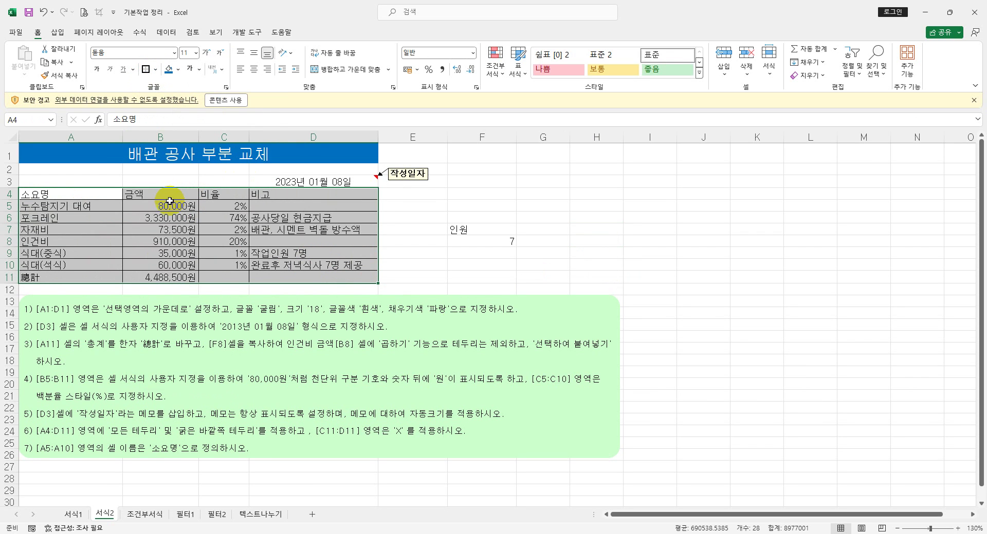
# - Add both diagonal borders to C11:D11 so that each cell is crossed with an X
pyautogui.moveTo(228, 277); pyautogui.dragTo(303, 274)
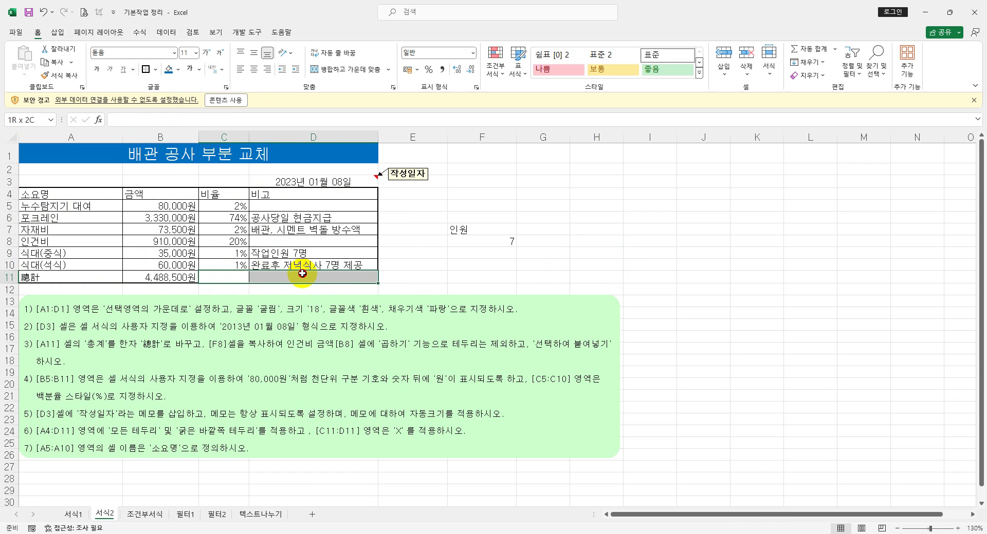
pyautogui.rightClick(304, 274)
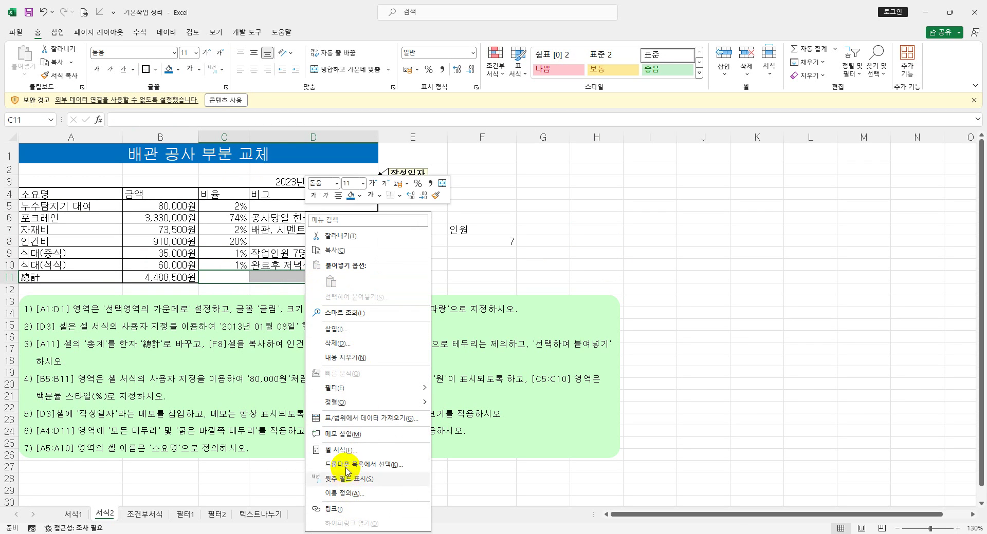
pyautogui.click(347, 451)
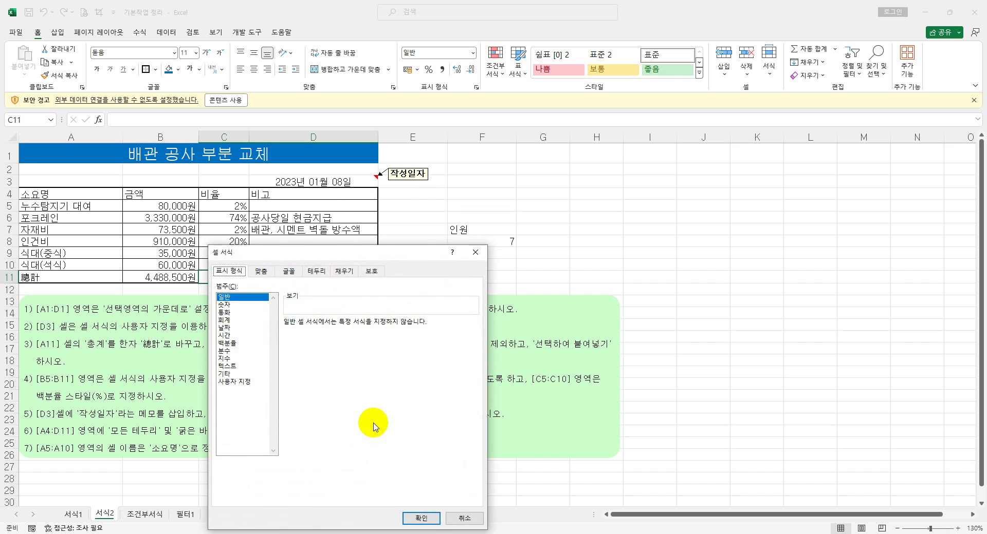
pyautogui.click(317, 271)
pyautogui.click(297, 413)
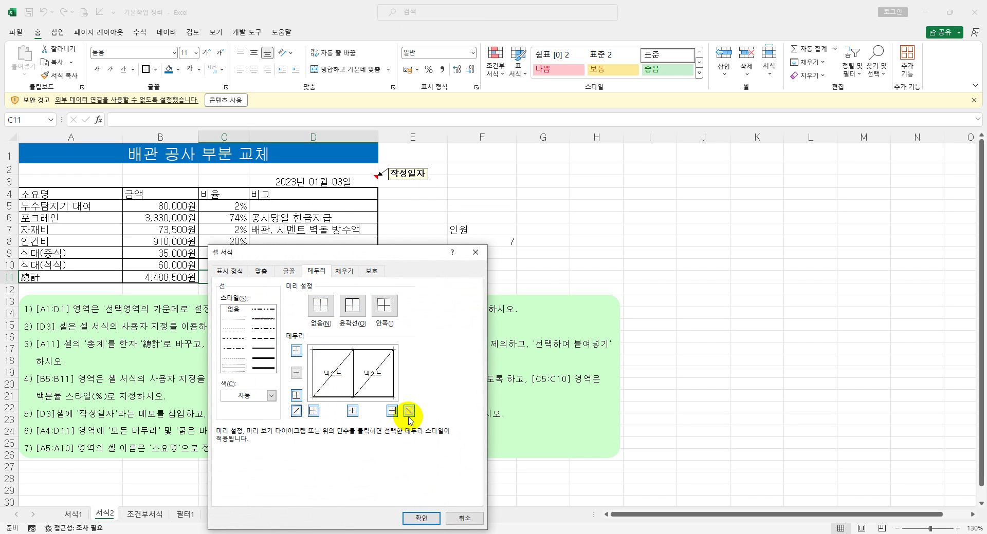
pyautogui.click(409, 412)
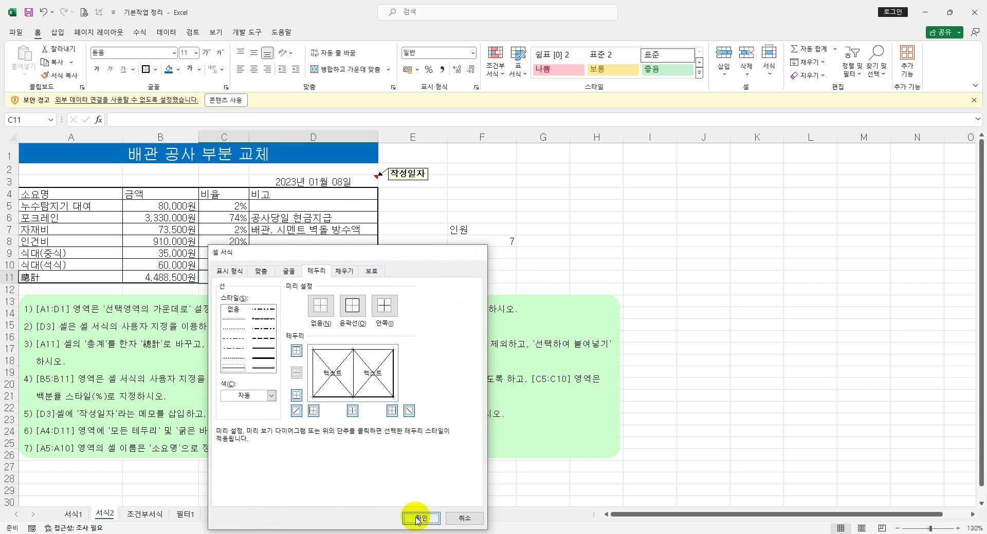
pyautogui.click(421, 518)
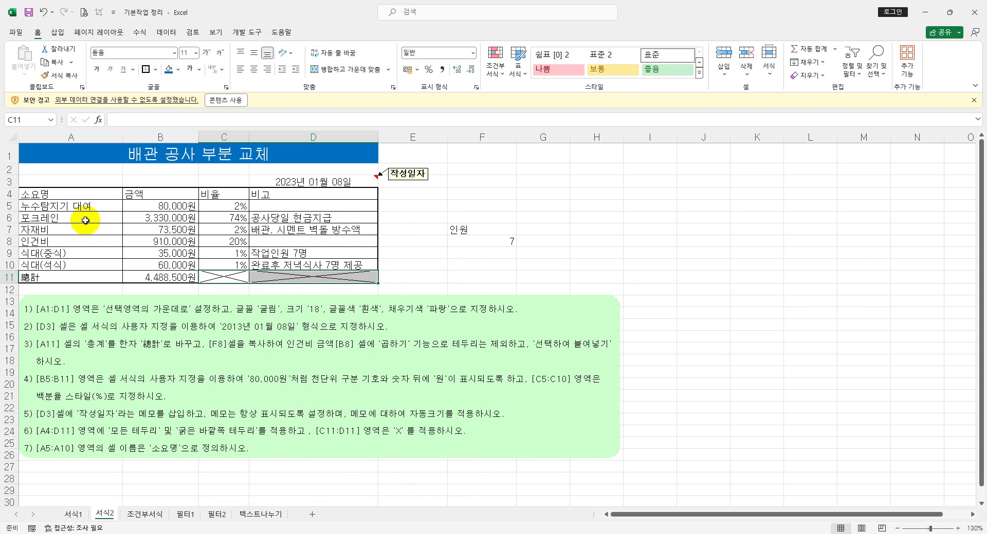
# - Define the range name 소요명 for the item cells A5:A10
pyautogui.click(77, 205)
pyautogui.moveTo(77, 206); pyautogui.dragTo(75, 262)
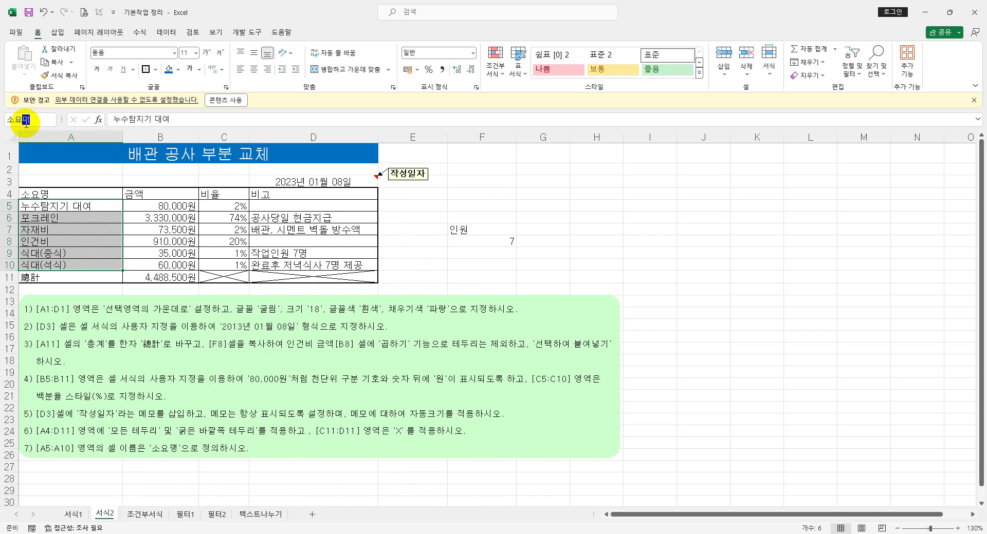
pyautogui.click(26, 124)
pyautogui.write('소요명')
pyautogui.press('Return')
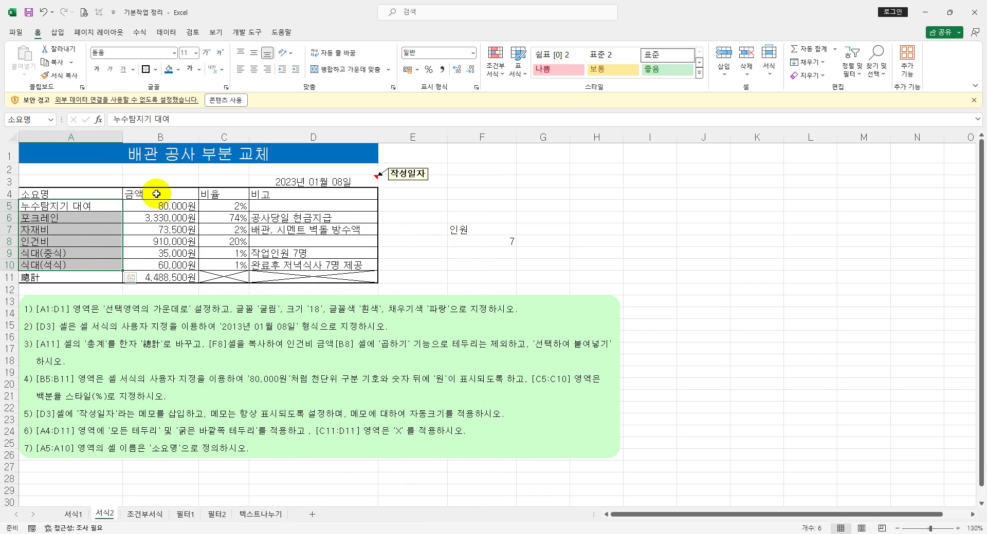
# - Examine the name 소요명 and its cell reference in the Name Manager, keeping its definition as it is
pyautogui.click(31, 120)
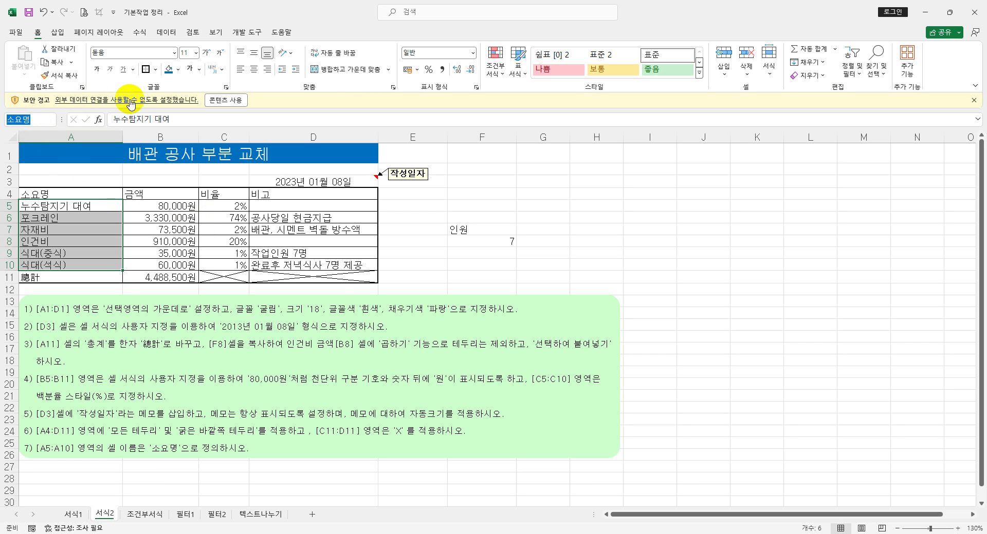
pyautogui.click(138, 33)
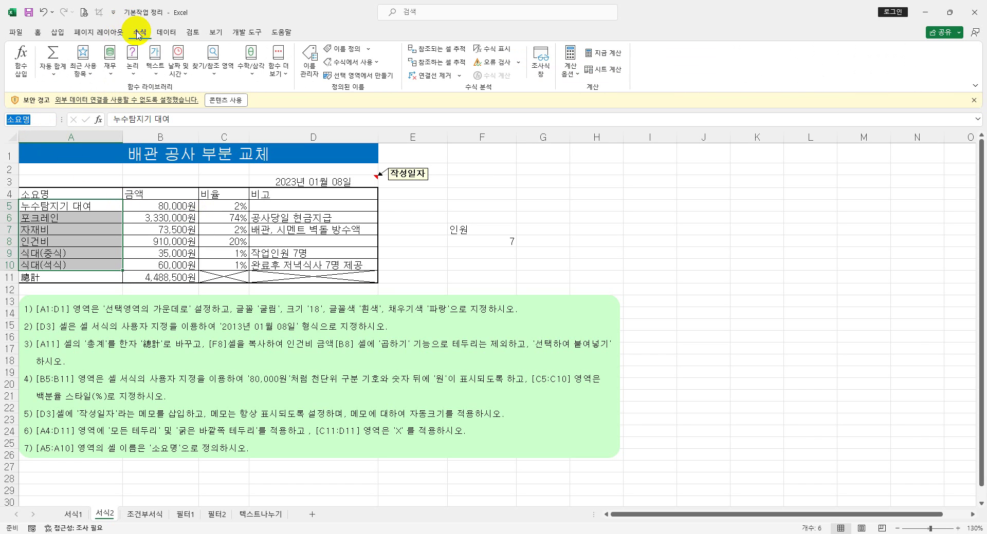
pyautogui.click(319, 74)
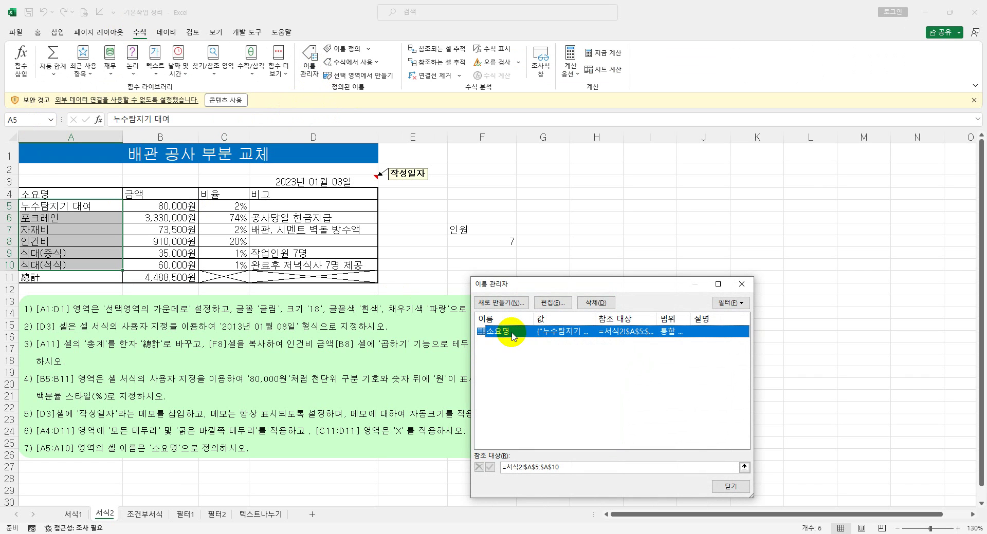
pyautogui.moveTo(580, 286); pyautogui.dragTo(481, 176)
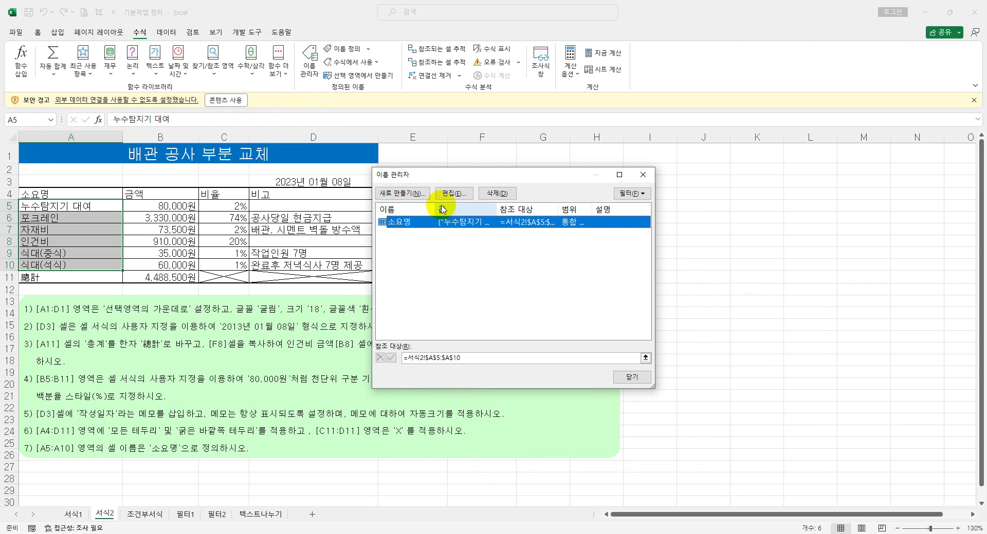
pyautogui.click(454, 193)
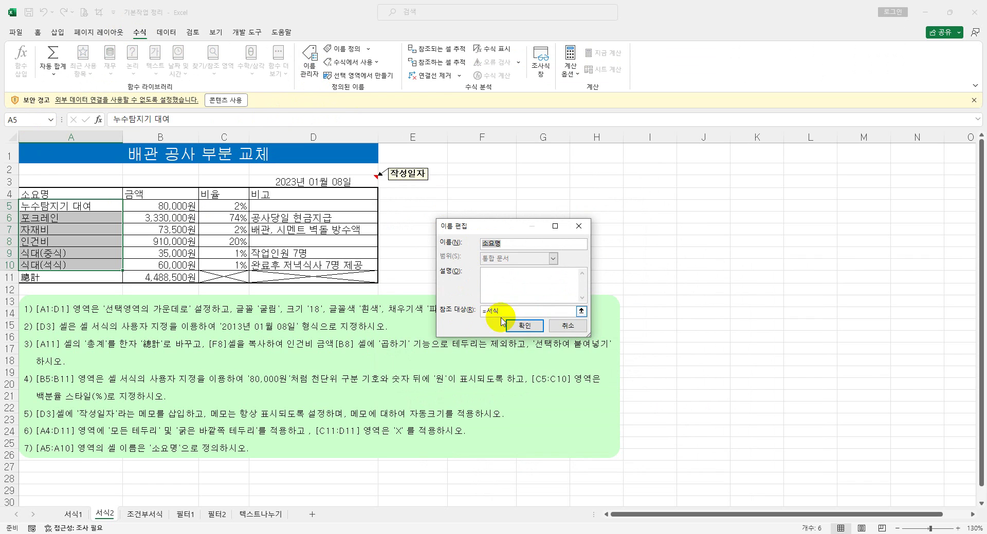
pyautogui.moveTo(540, 312); pyautogui.dragTo(465, 308)
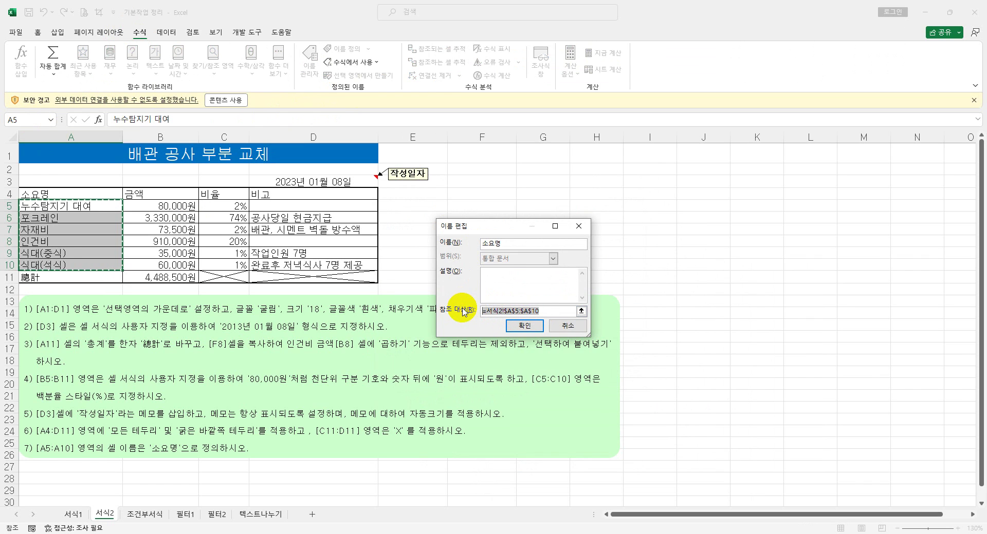
pyautogui.click(522, 326)
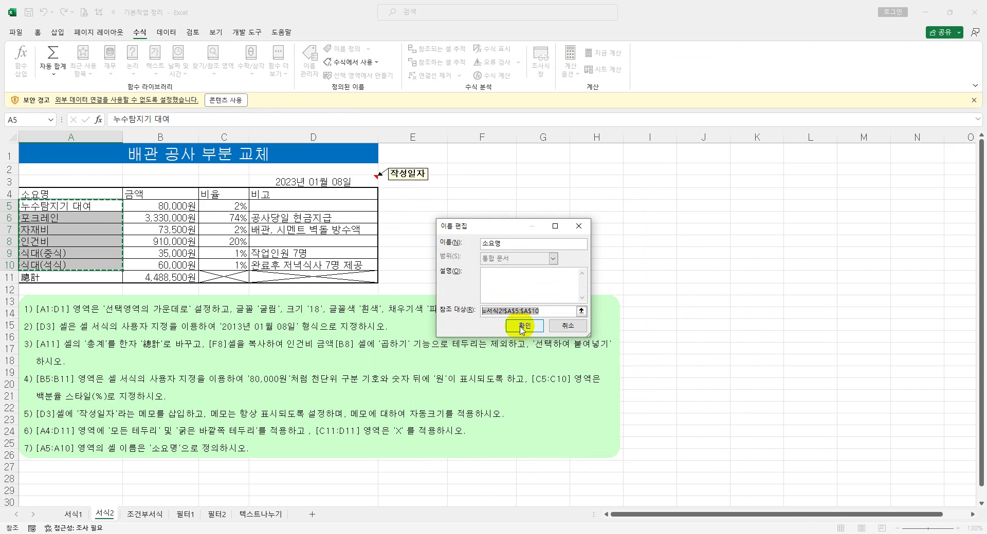
pyautogui.click(521, 327)
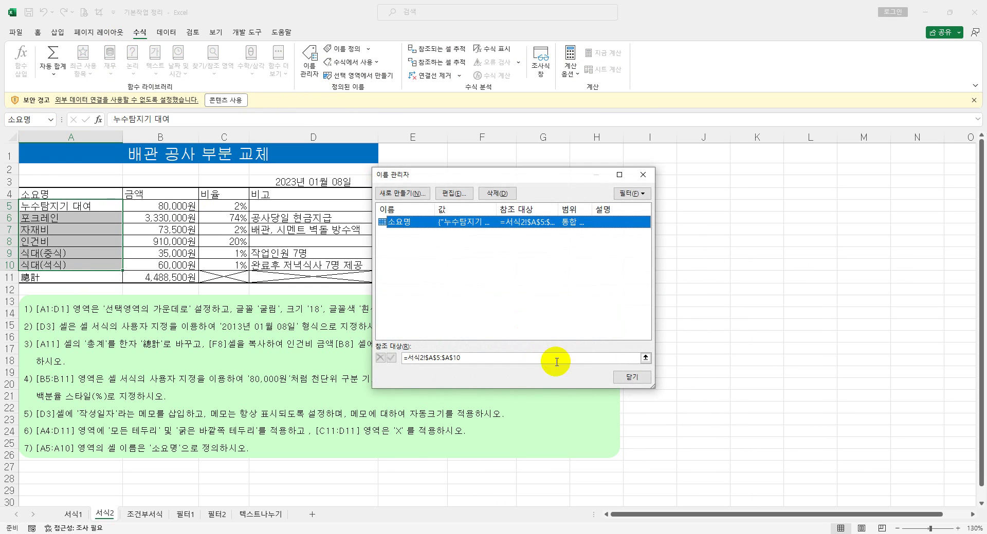
pyautogui.click(625, 377)
pyautogui.click(436, 258)
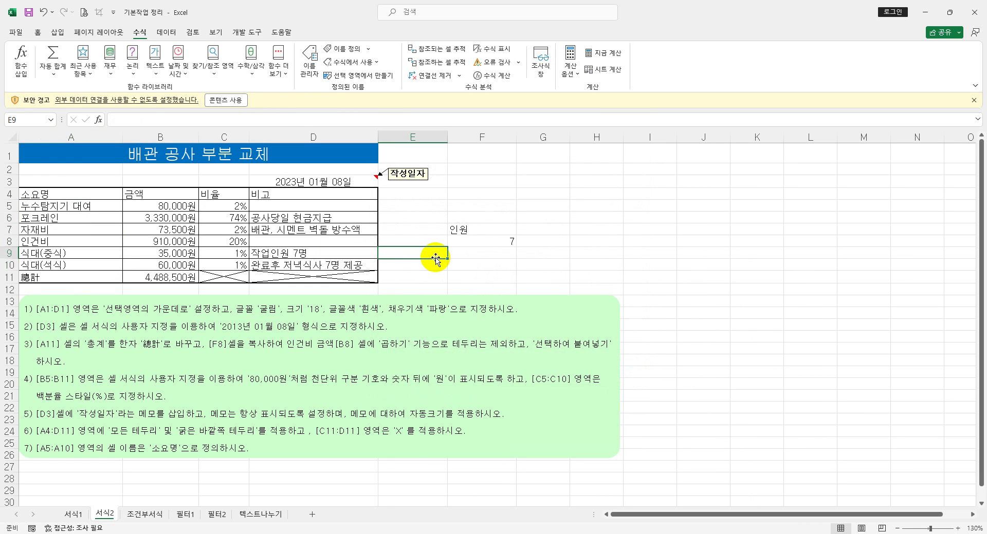